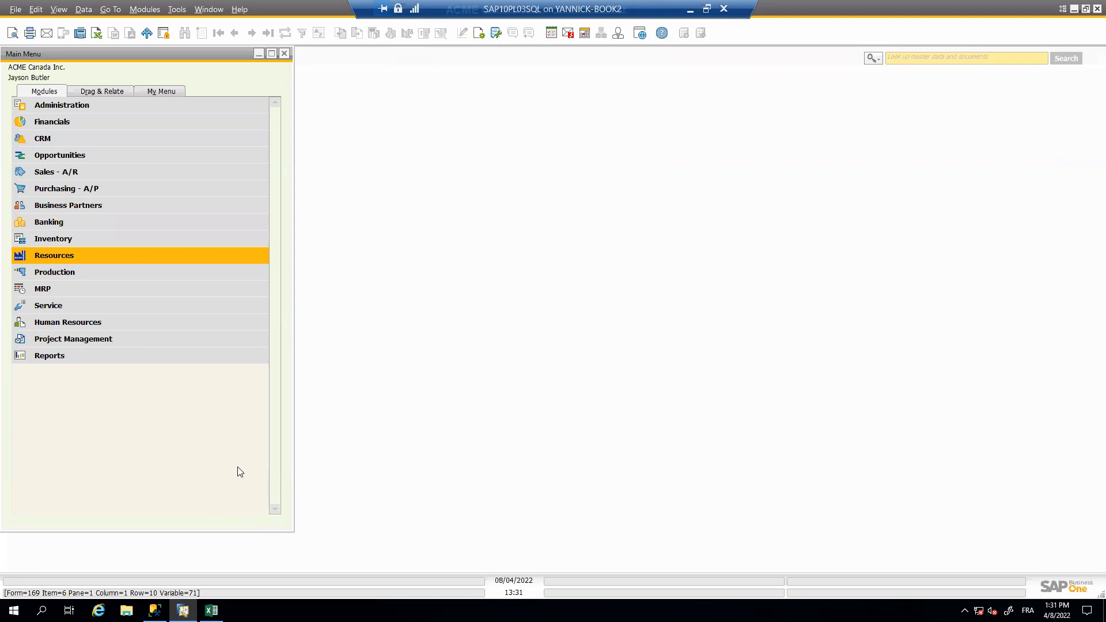
# - Open the selection criteria of the Inventory Audit Report from the inventory reports
pyautogui.click(78, 237)
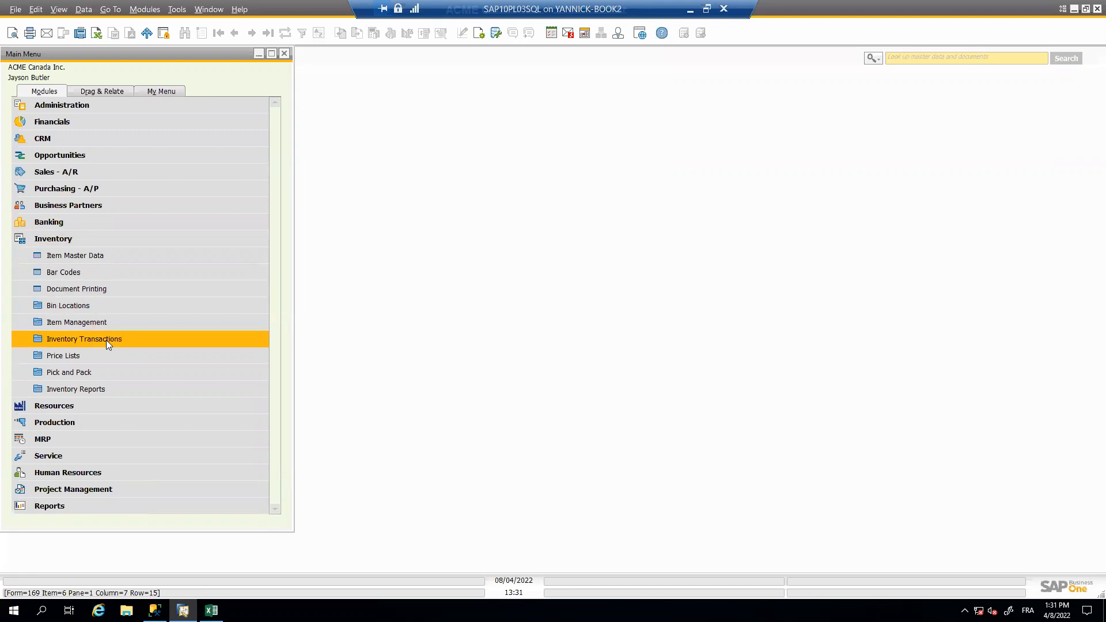
pyautogui.click(100, 391)
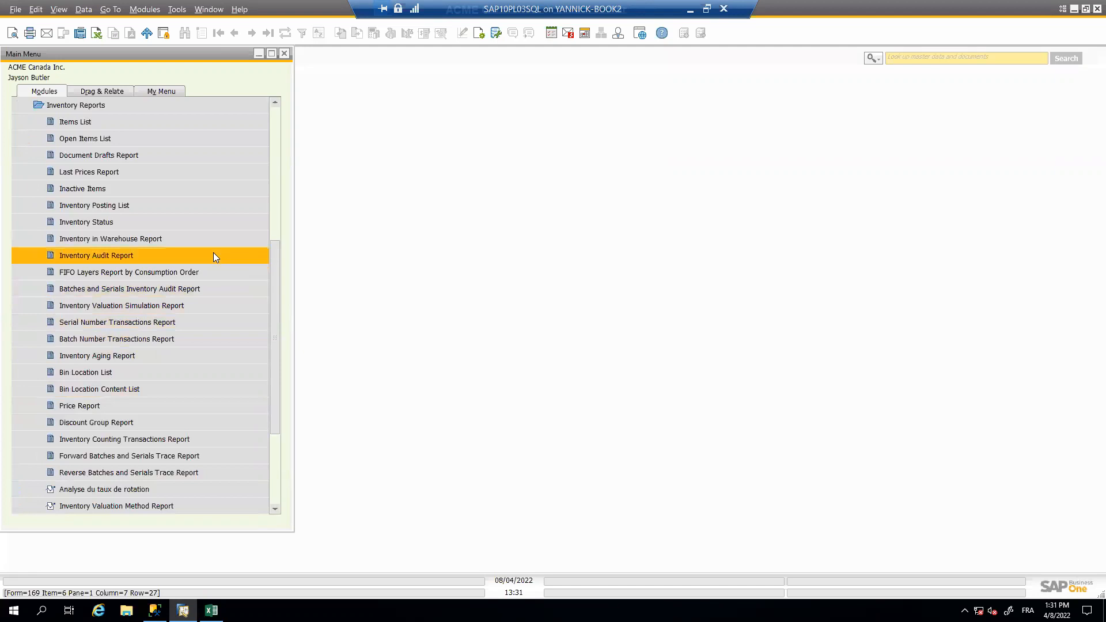
pyautogui.moveTo(277, 270); pyautogui.dragTo(276, 258)
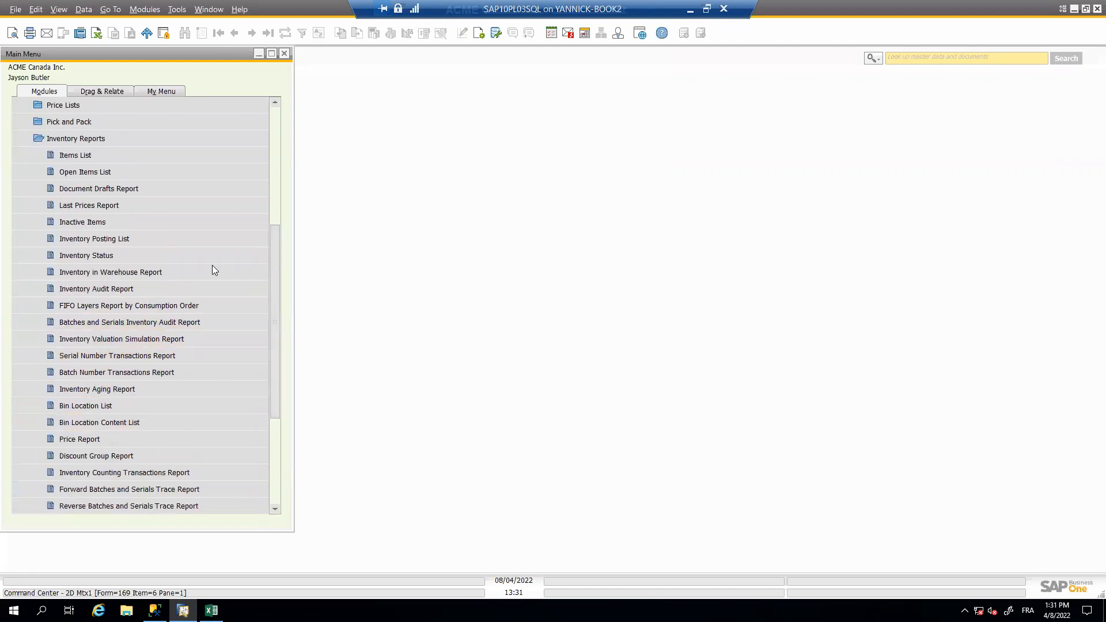
pyautogui.click(104, 293)
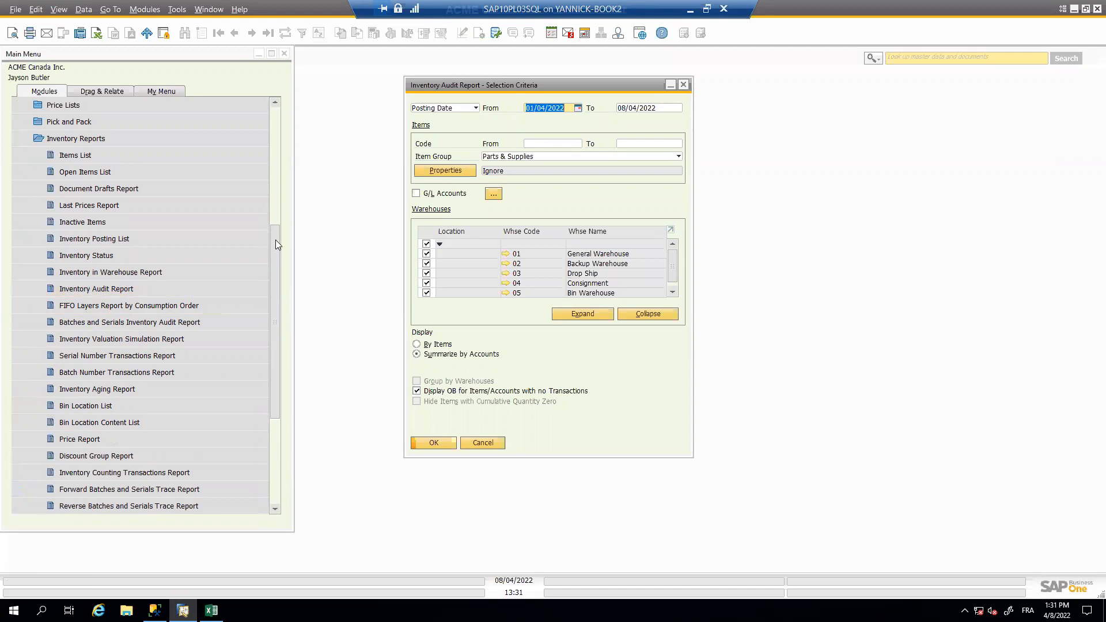
pyautogui.click(126, 155)
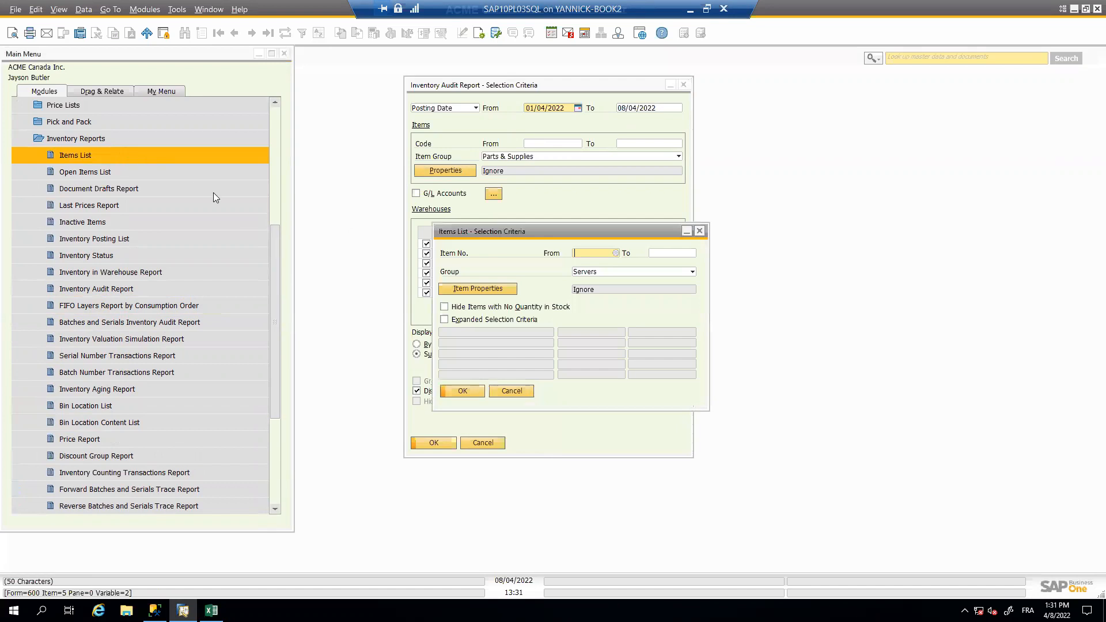
pyautogui.click(509, 387)
# - View the last item's master data record and the related reports offered for it, and close the record
pyautogui.scroll(5, 267, 243)
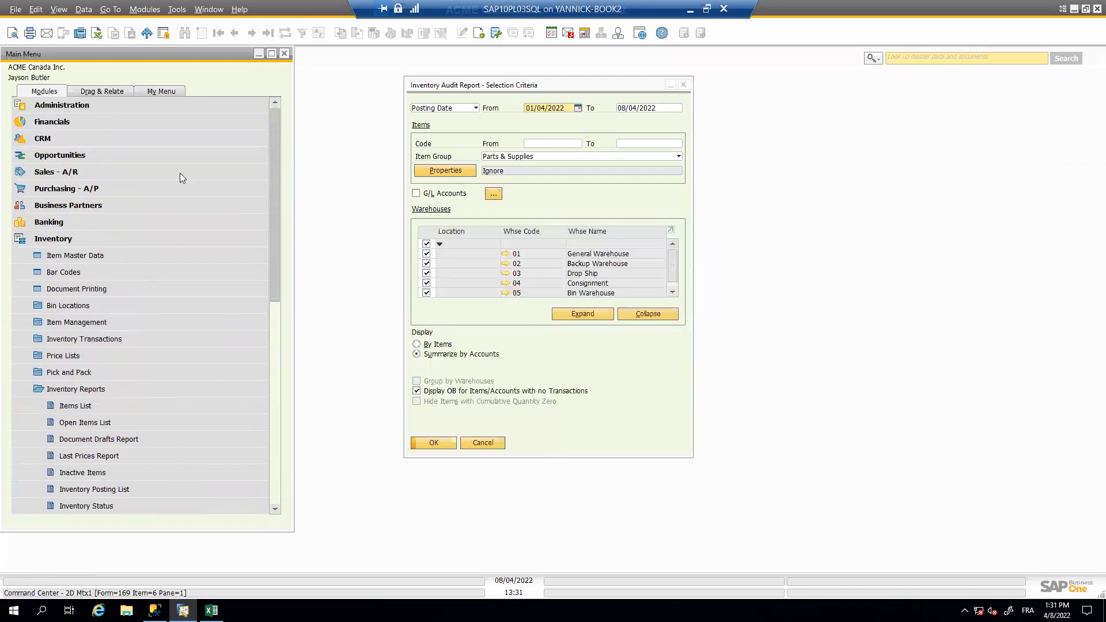
pyautogui.click(75, 255)
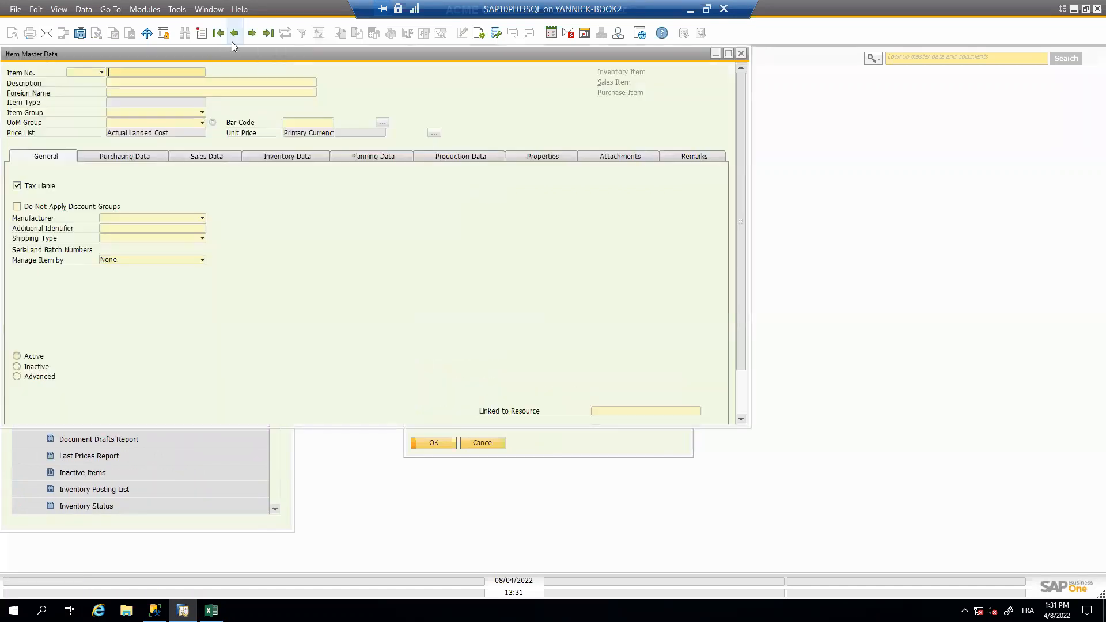
pyautogui.click(235, 33)
pyautogui.moveTo(332, 54); pyautogui.dragTo(422, 65)
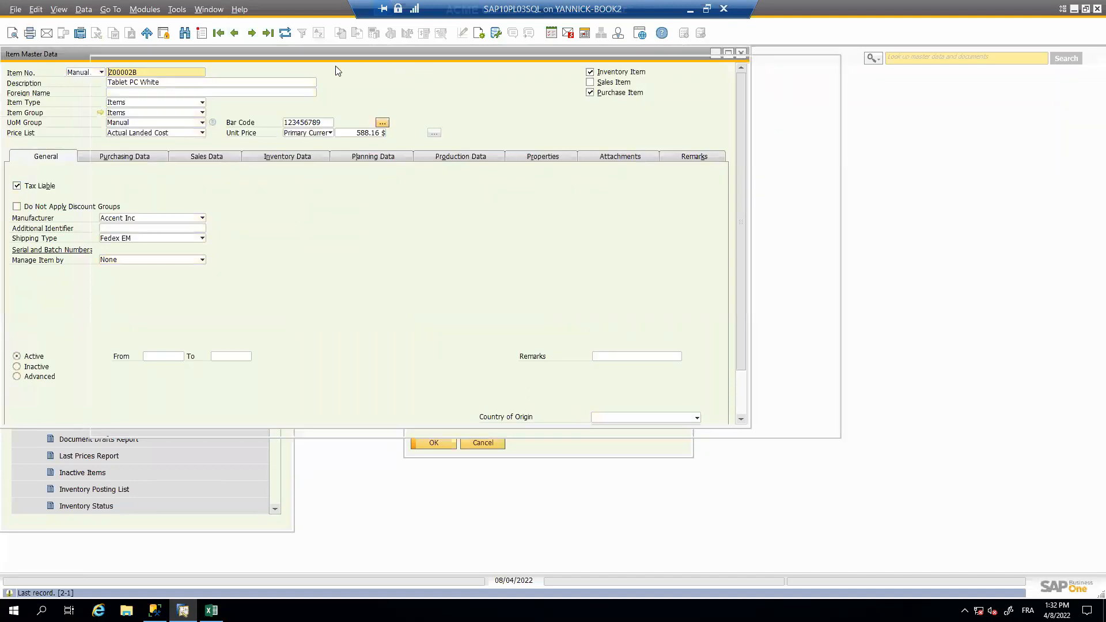
pyautogui.rightClick(541, 97)
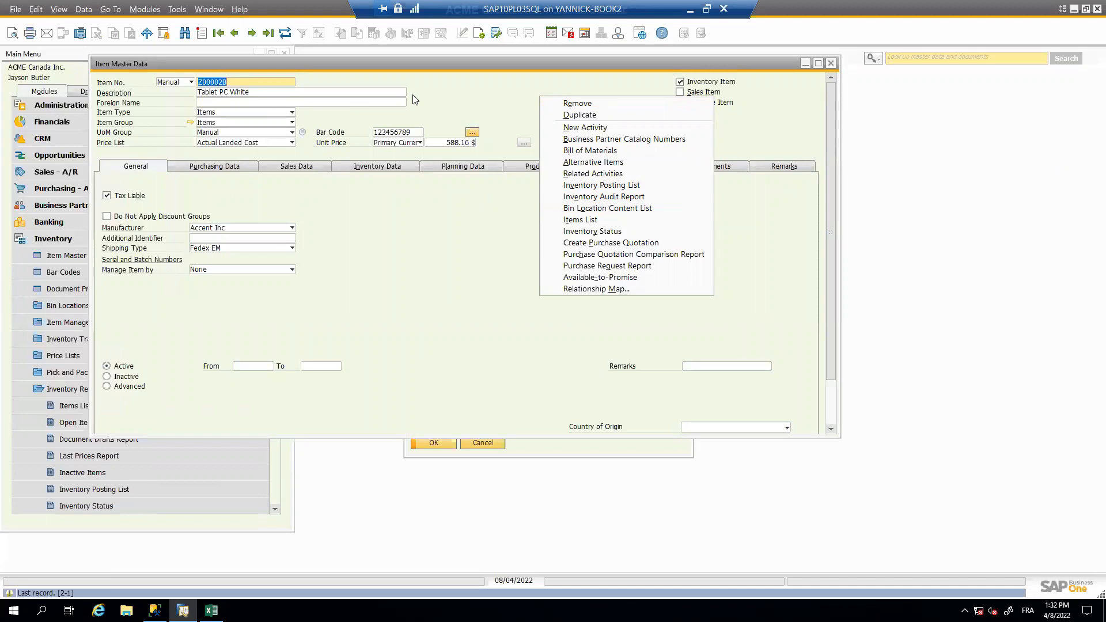
pyautogui.click(433, 208)
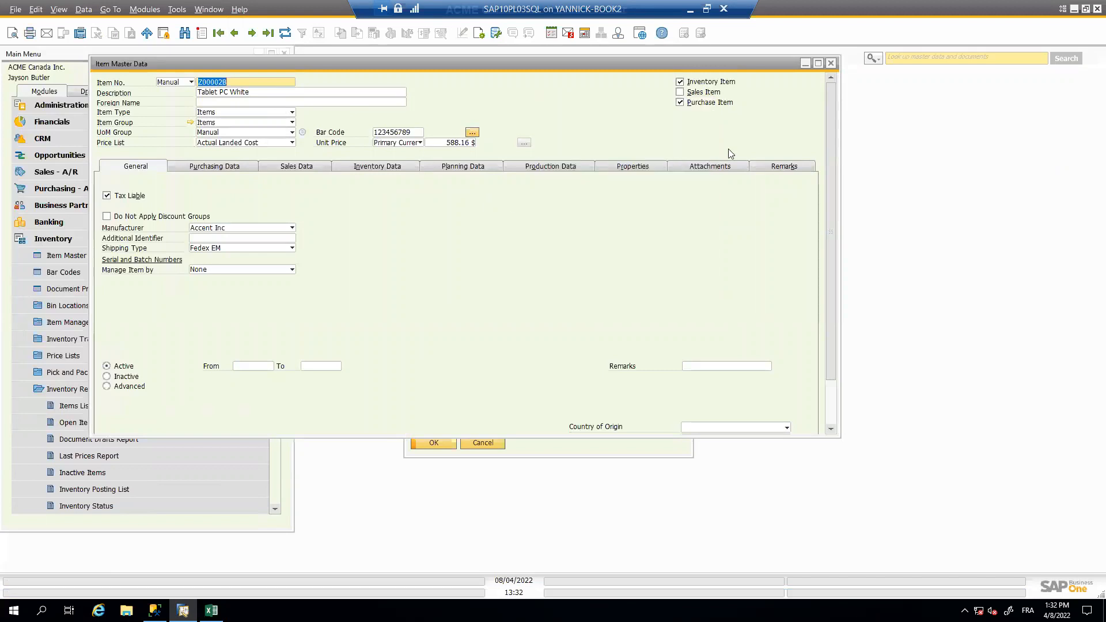
pyautogui.click(832, 64)
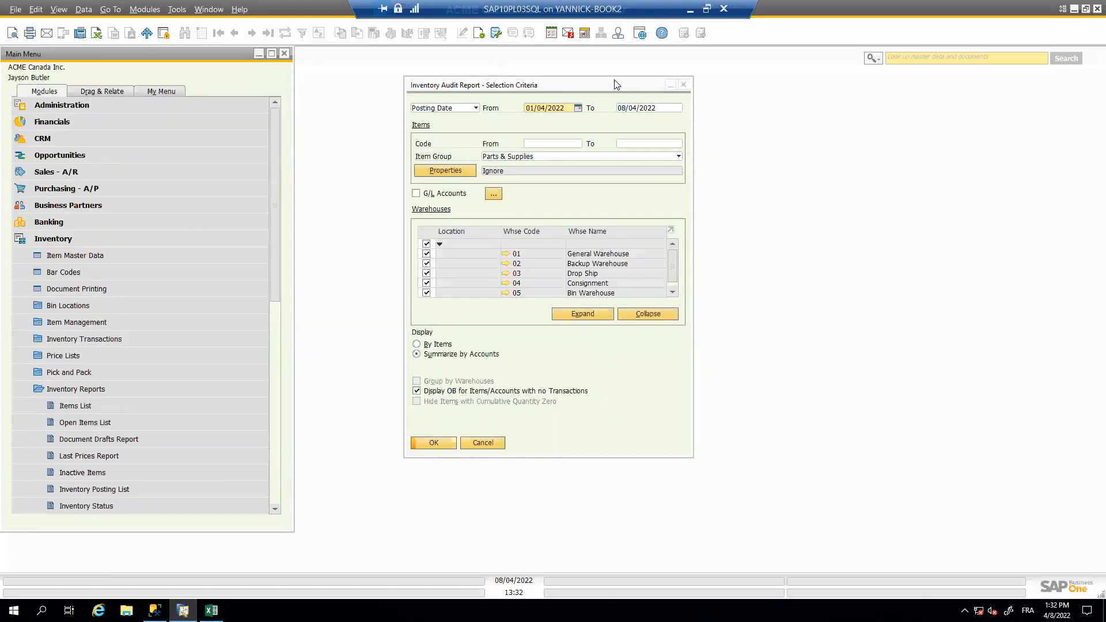
pyautogui.moveTo(616, 85); pyautogui.dragTo(643, 69)
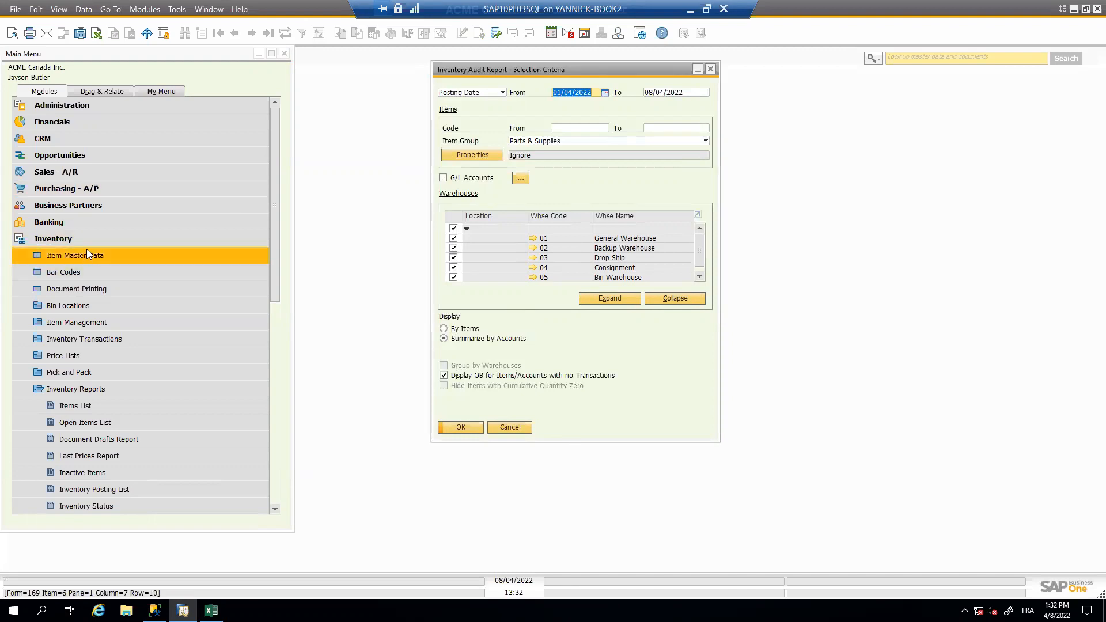
pyautogui.click(271, 328)
pyautogui.moveTo(271, 329); pyautogui.dragTo(269, 392)
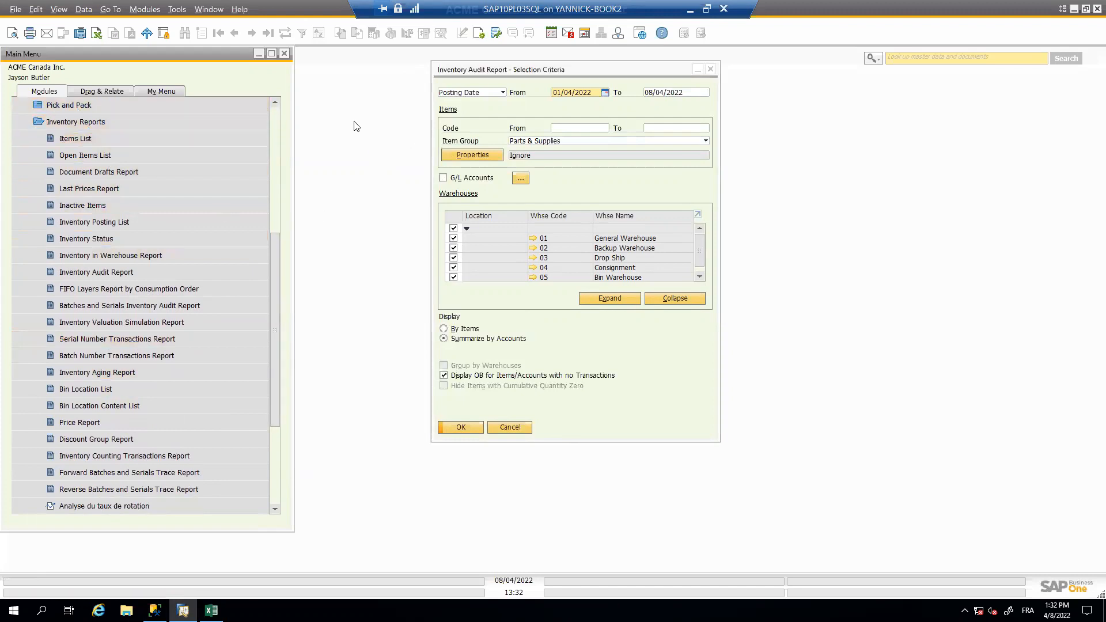
pyautogui.click(275, 118)
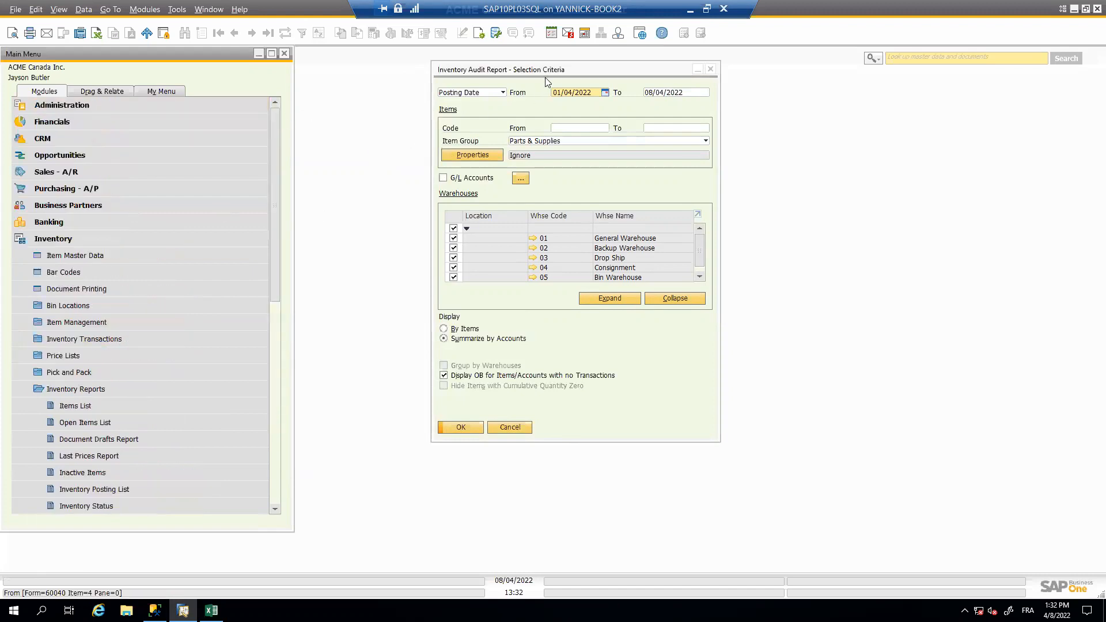
# - Set the audit report's item group to All and review the available date types, keeping Posting Date
pyautogui.click(575, 92)
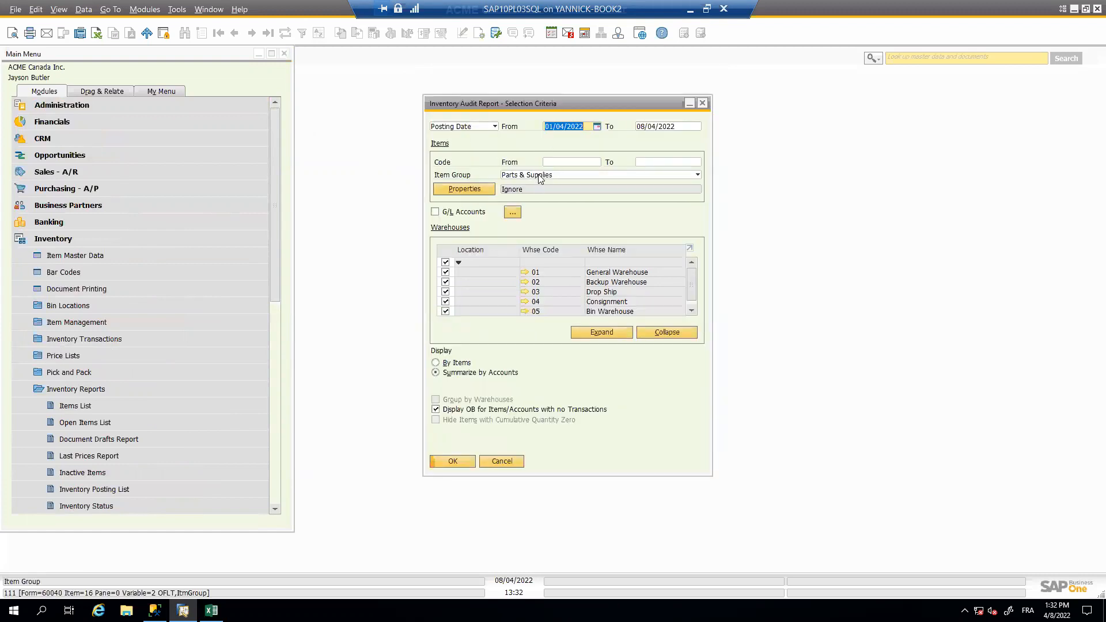
pyautogui.click(539, 177)
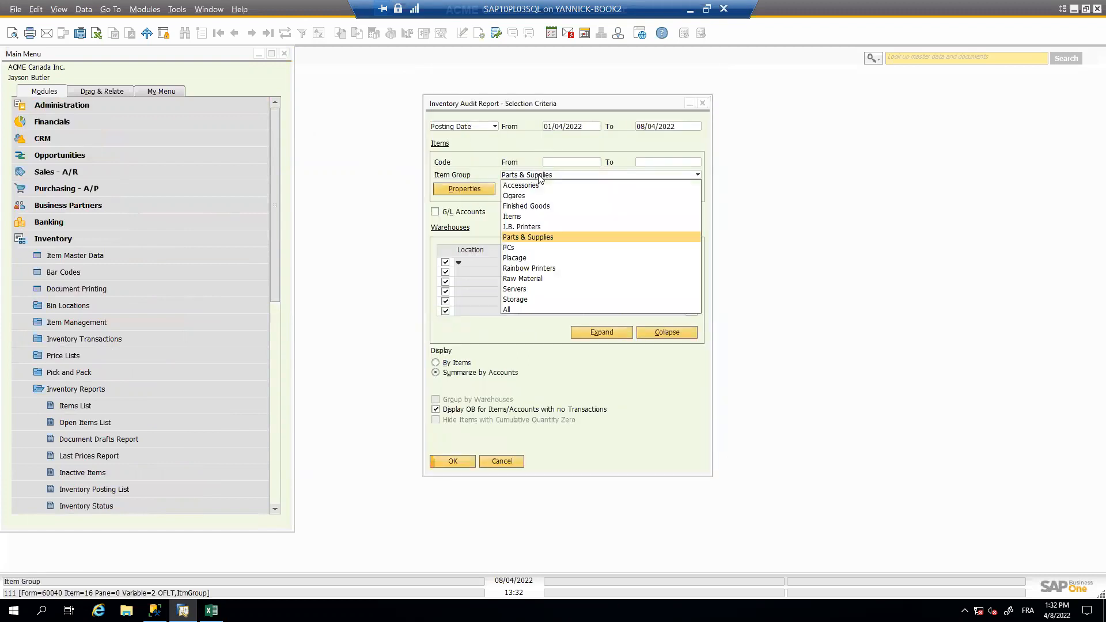
pyautogui.click(516, 310)
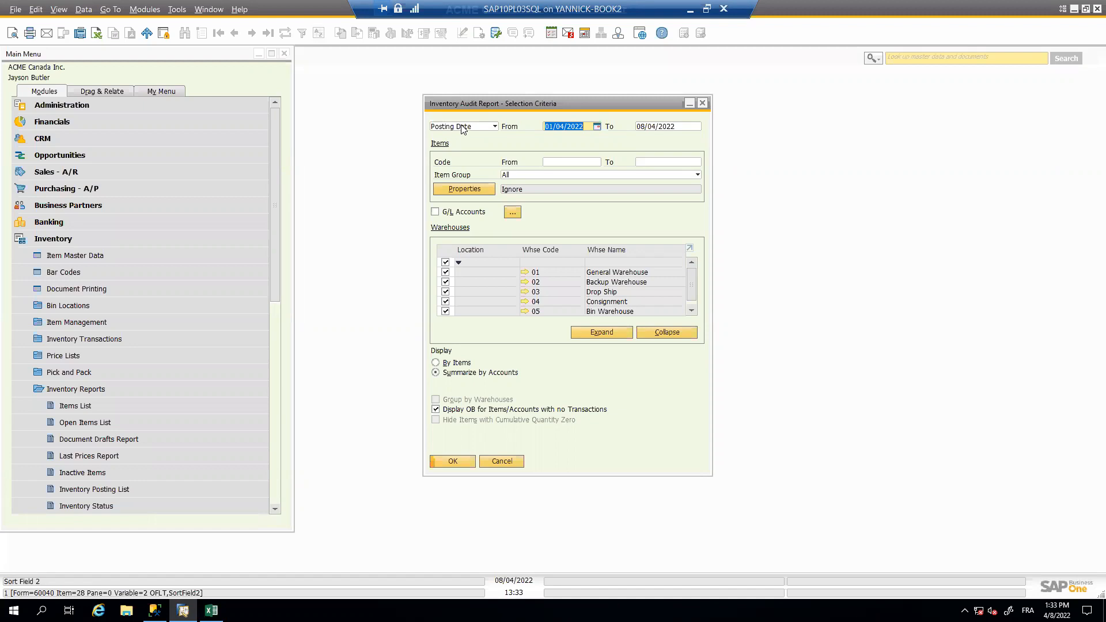
pyautogui.click(471, 127)
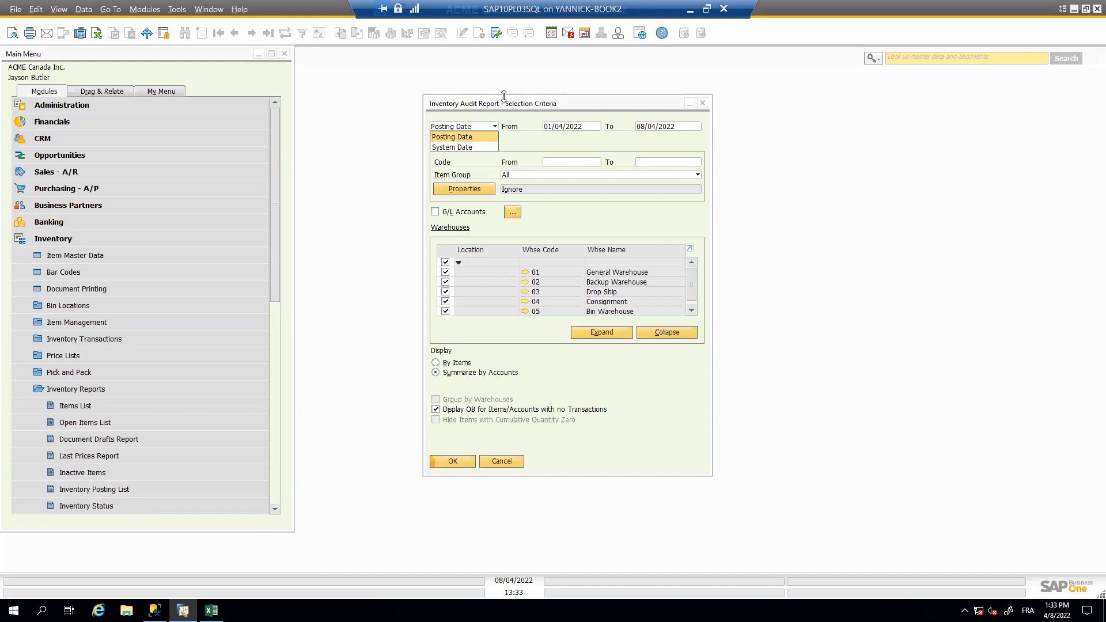
pyautogui.moveTo(506, 99); pyautogui.dragTo(458, 92)
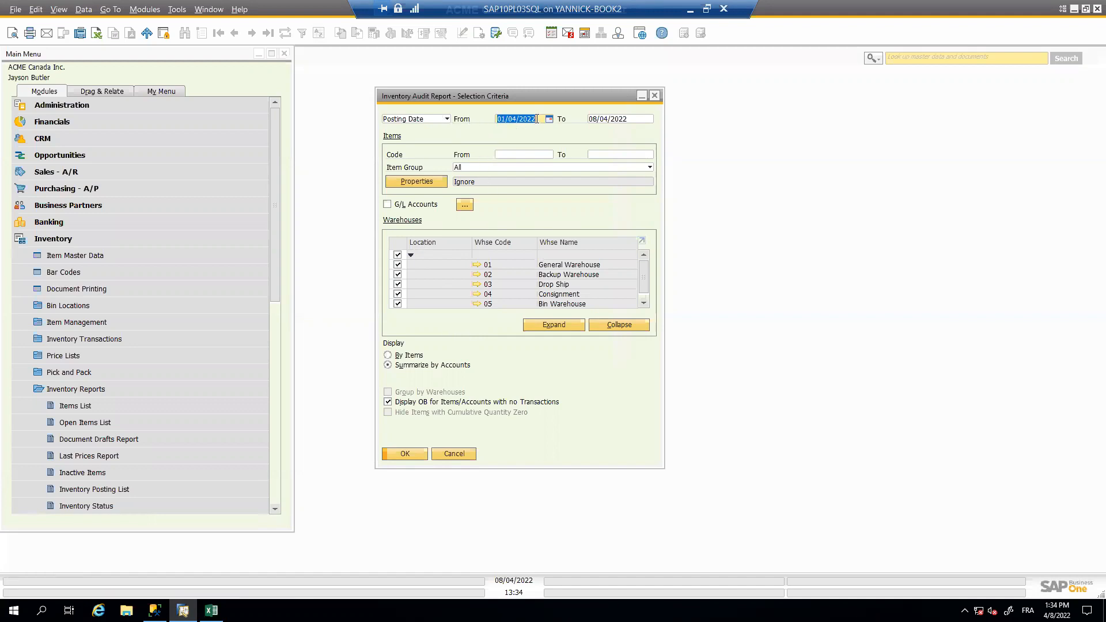
# - Set the posting date range to start at 08/04/2022 and run the report displayed by items
pyautogui.write('8')
pyautogui.press('Tab')
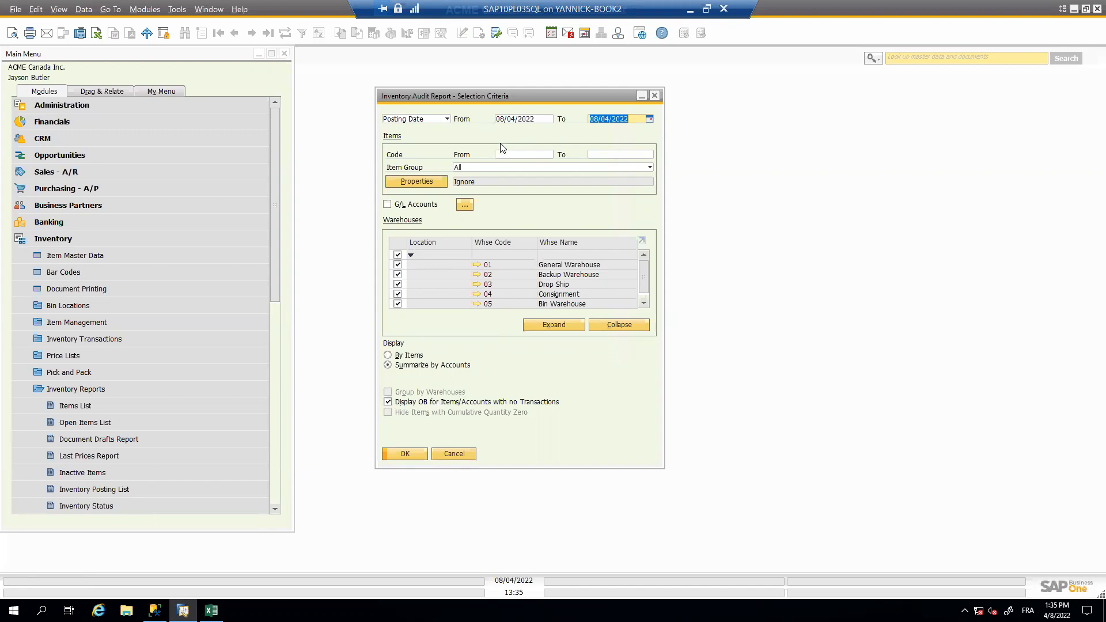
pyautogui.click(410, 356)
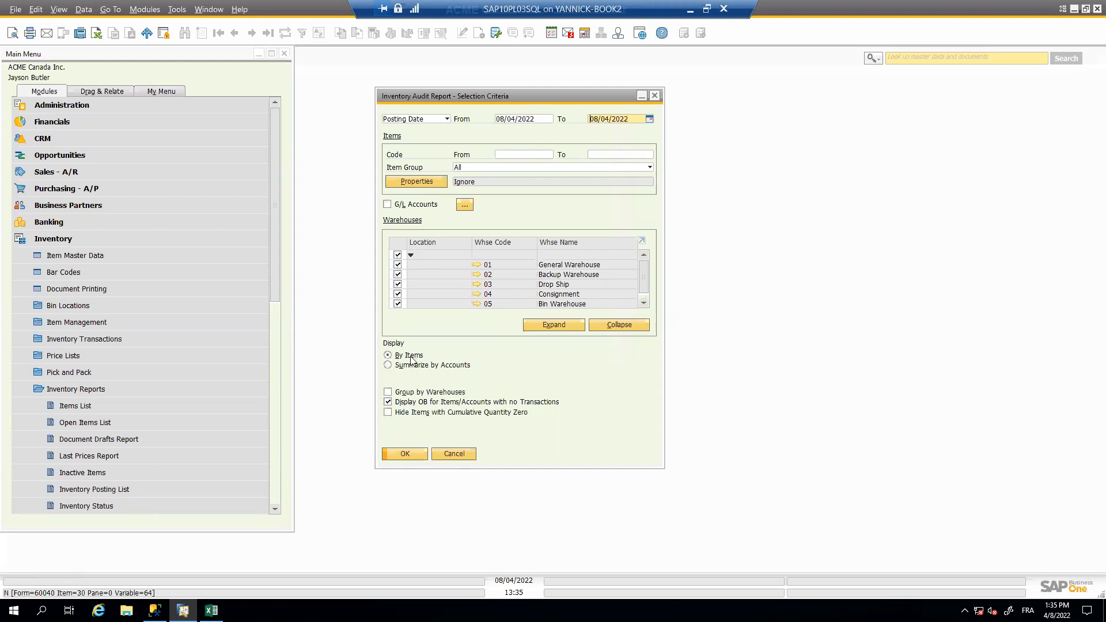
pyautogui.click(422, 456)
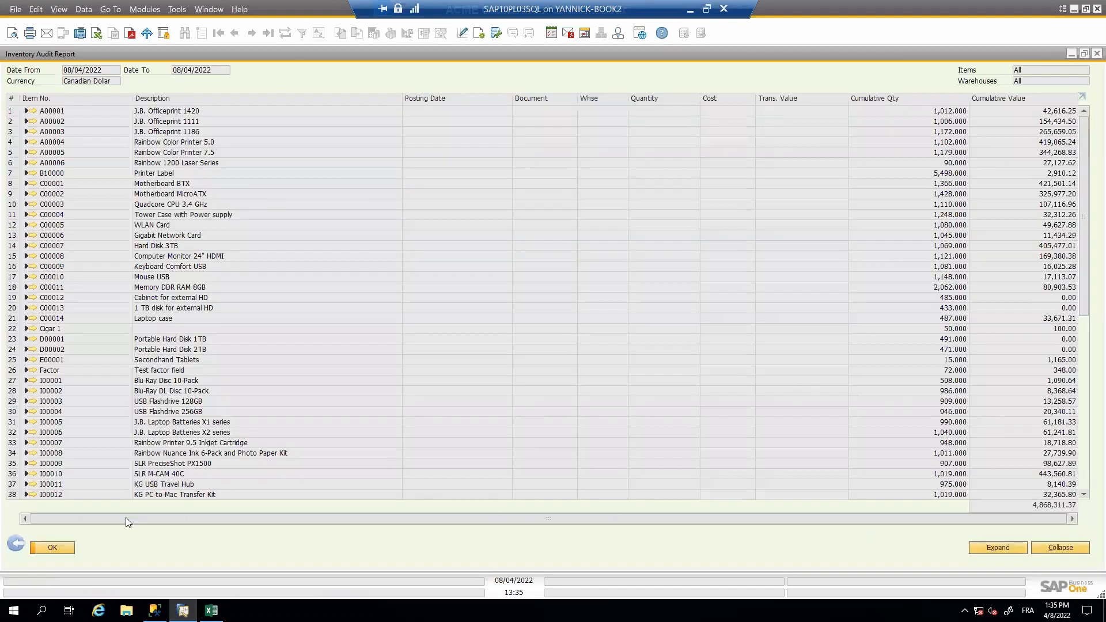
# - Return to the selection criteria and run the Inventory Audit Report summarized by accounts
pyautogui.click(16, 545)
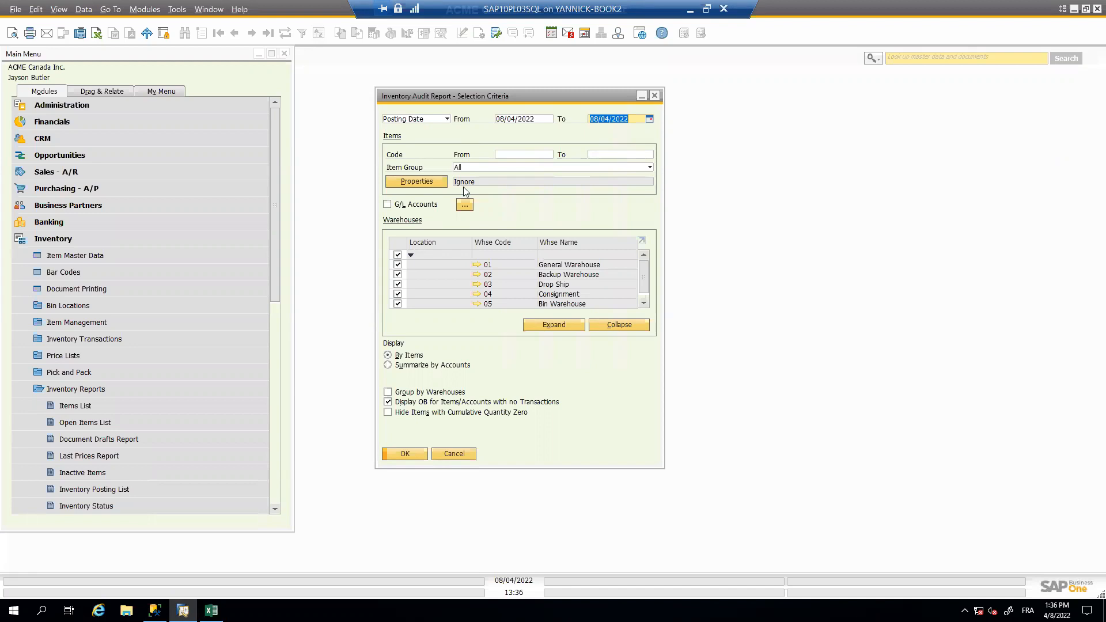
pyautogui.click(389, 366)
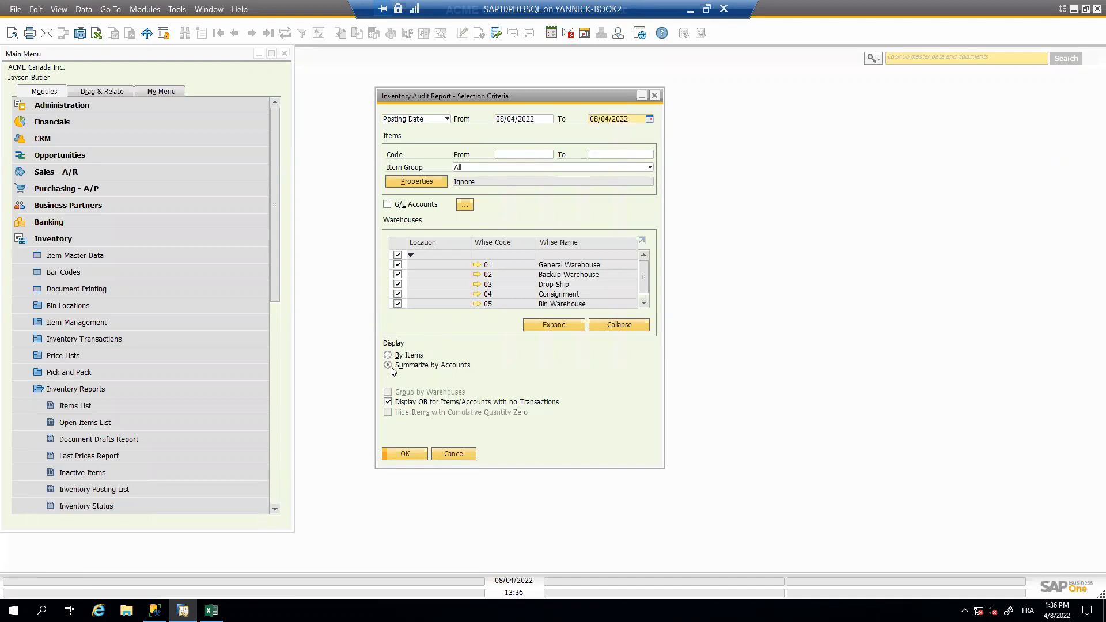
pyautogui.click(424, 455)
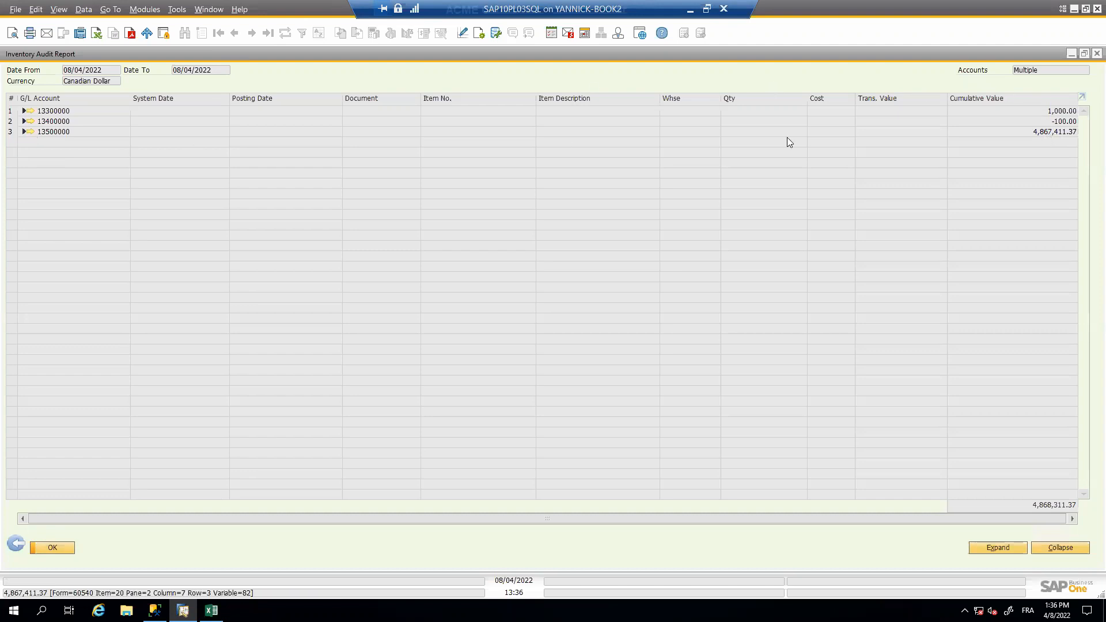
# - Drill down from G/L account 13500000 to its account balance and sort the transactions by origin
pyautogui.click(31, 132)
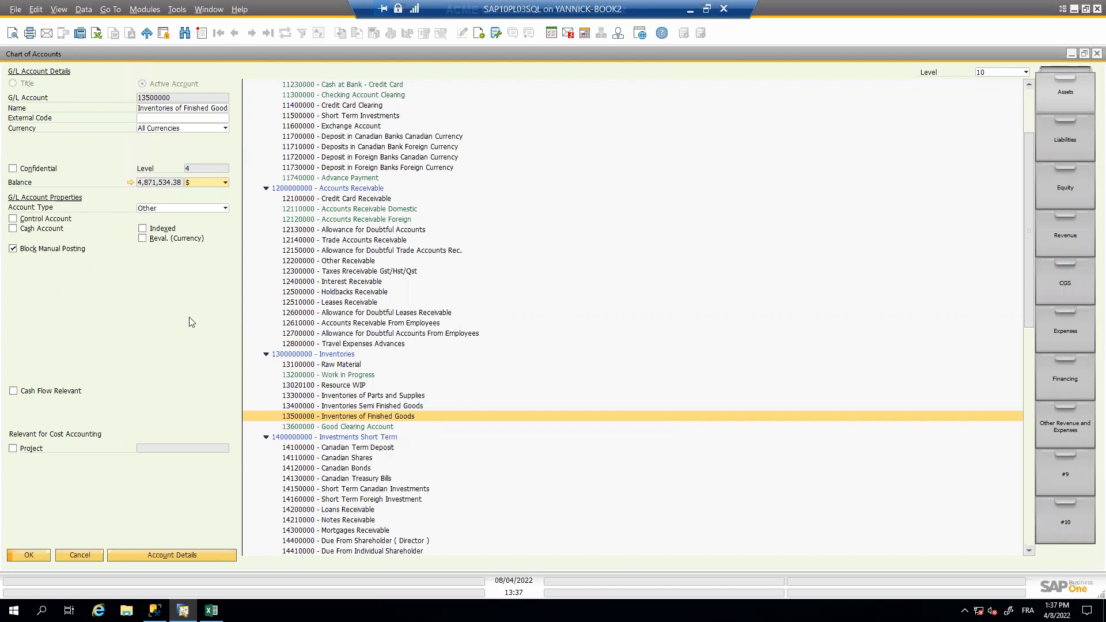
pyautogui.click(129, 182)
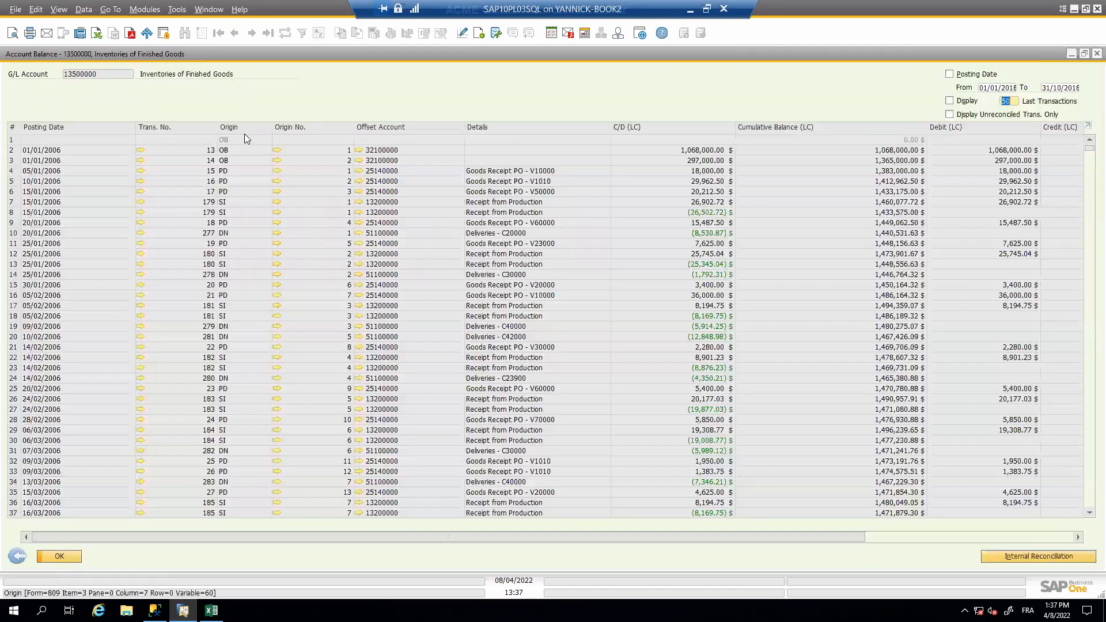
pyautogui.doubleClick(241, 132)
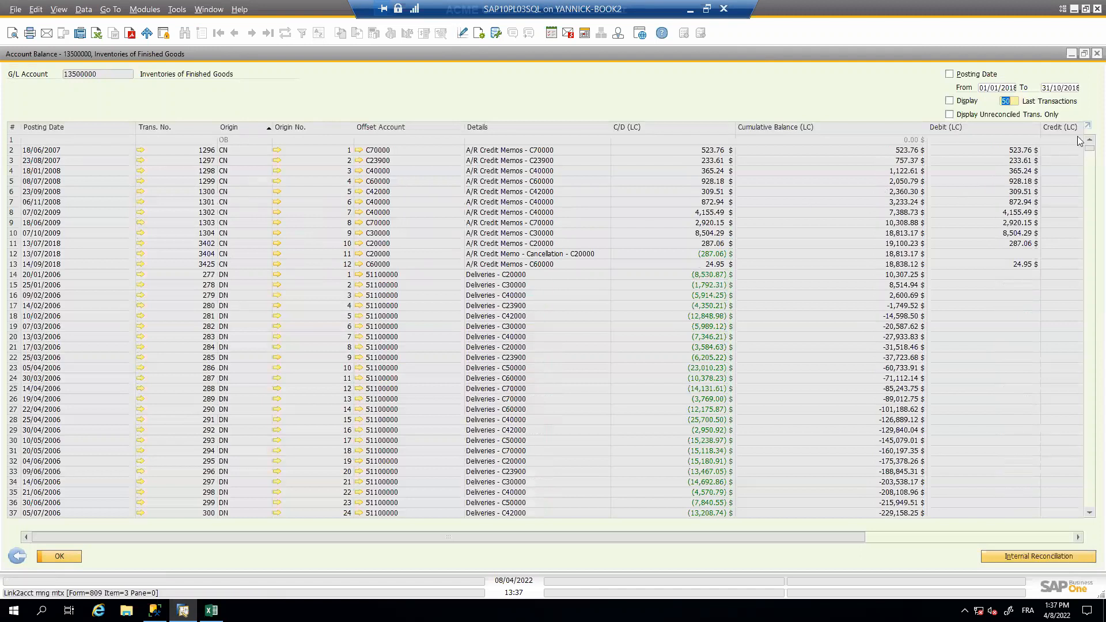
# - Examine the journal entry (JE) transactions posted to the finished goods inventory account, and return to the audit report
pyautogui.scroll(-3, 1082, 144)
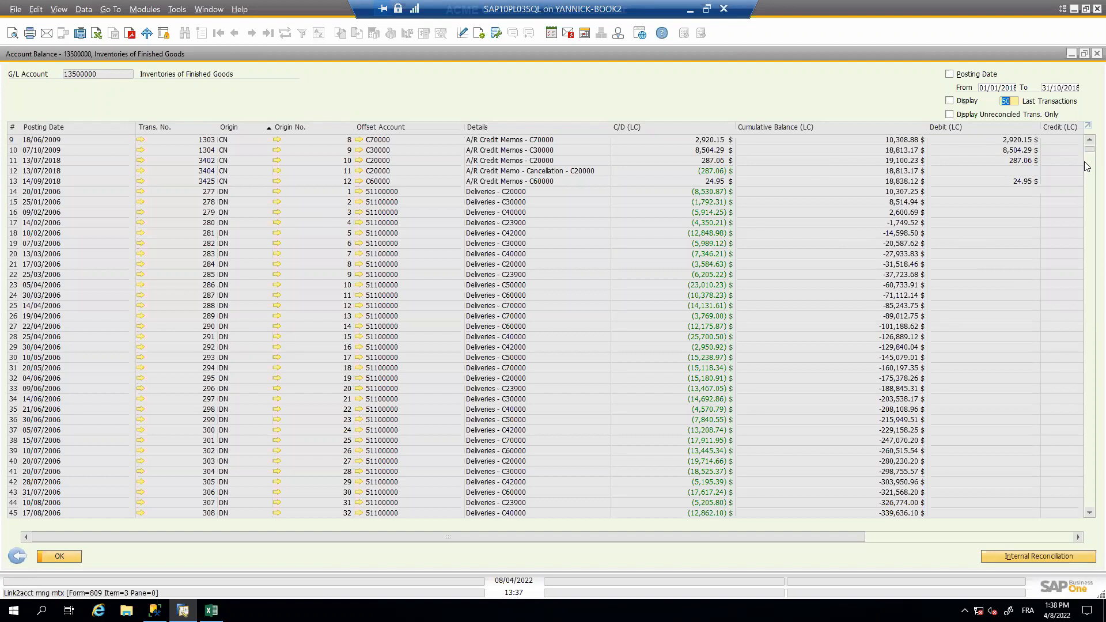
pyautogui.moveTo(1090, 156); pyautogui.dragTo(1090, 329)
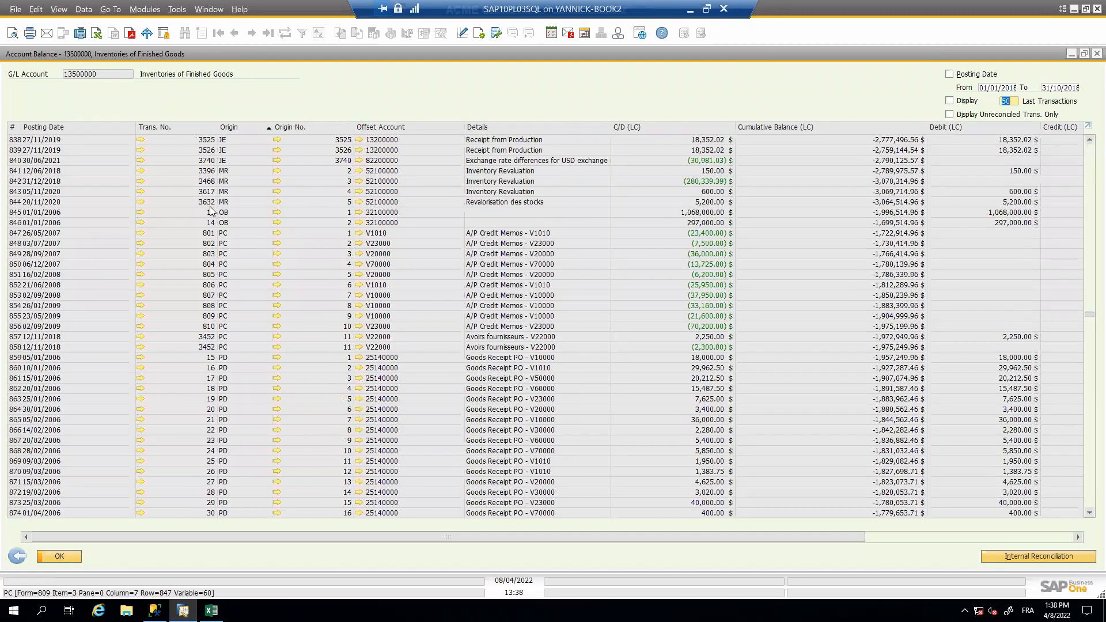
pyautogui.click(225, 149)
pyautogui.scroll(2, 226, 147)
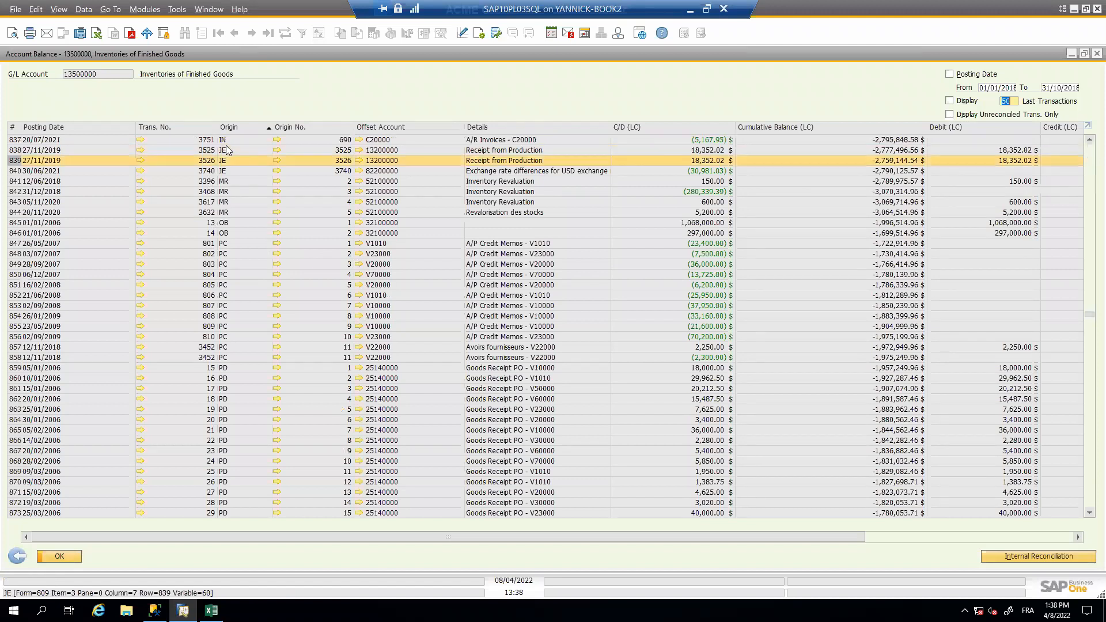
pyautogui.click(228, 160)
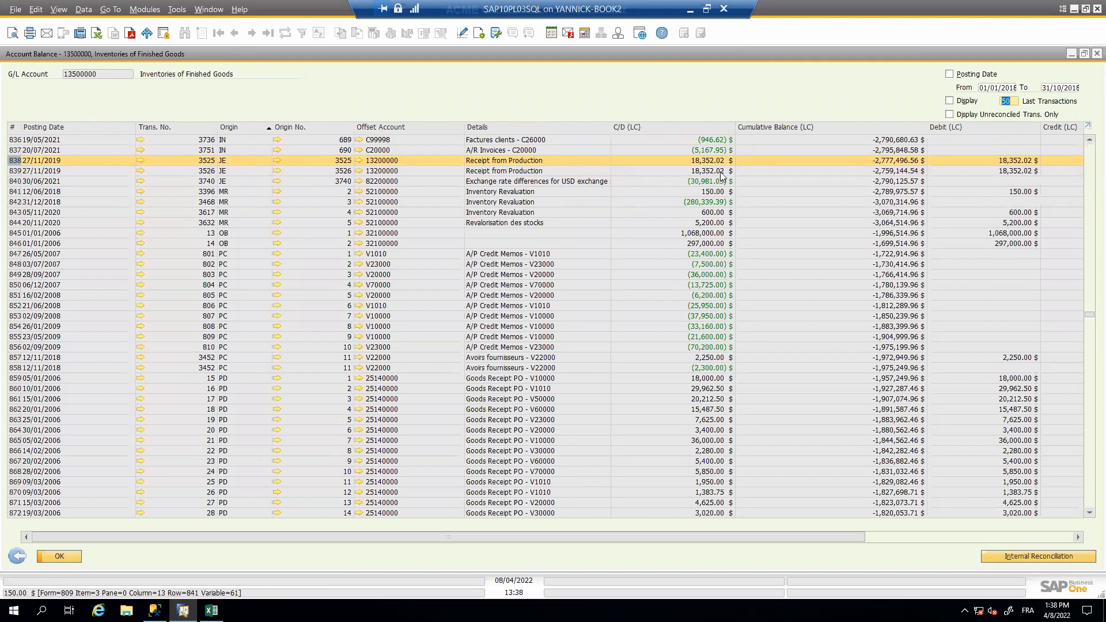
pyautogui.click(518, 172)
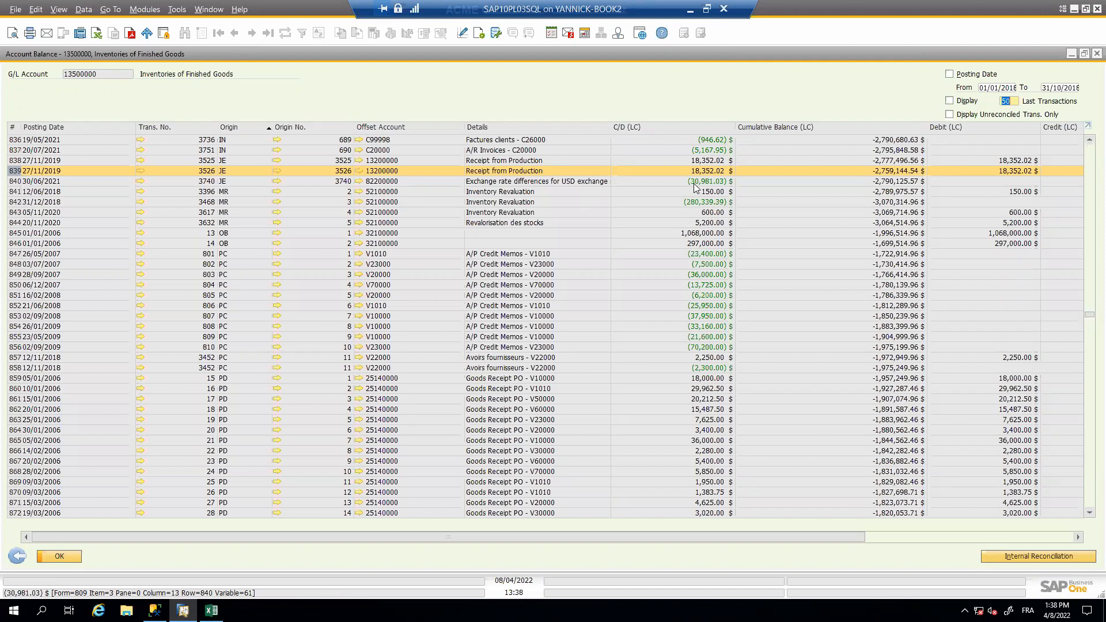
pyautogui.click(1095, 54)
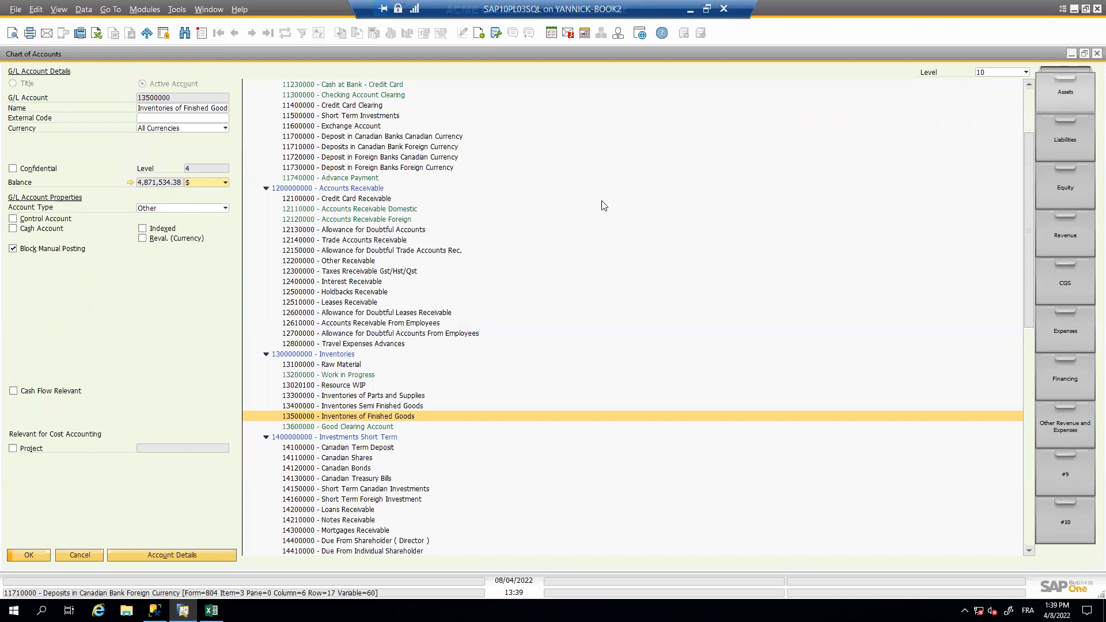
pyautogui.click(97, 556)
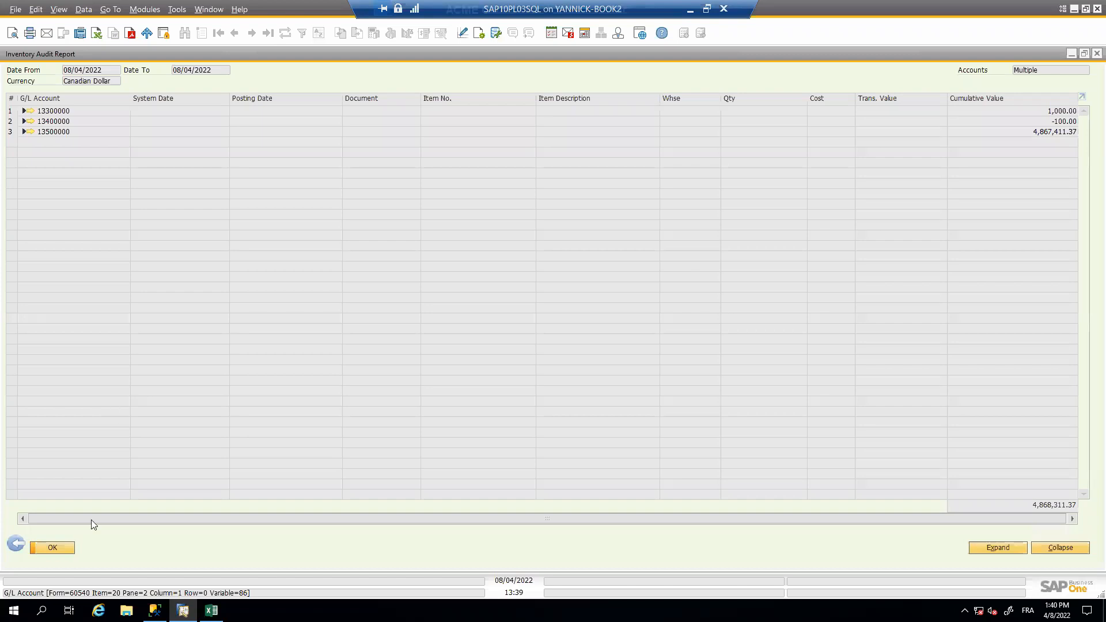
# - Close the Inventory Audit Report along with its selection criteria, and collapse the Inventory Reports folder
pyautogui.click(19, 550)
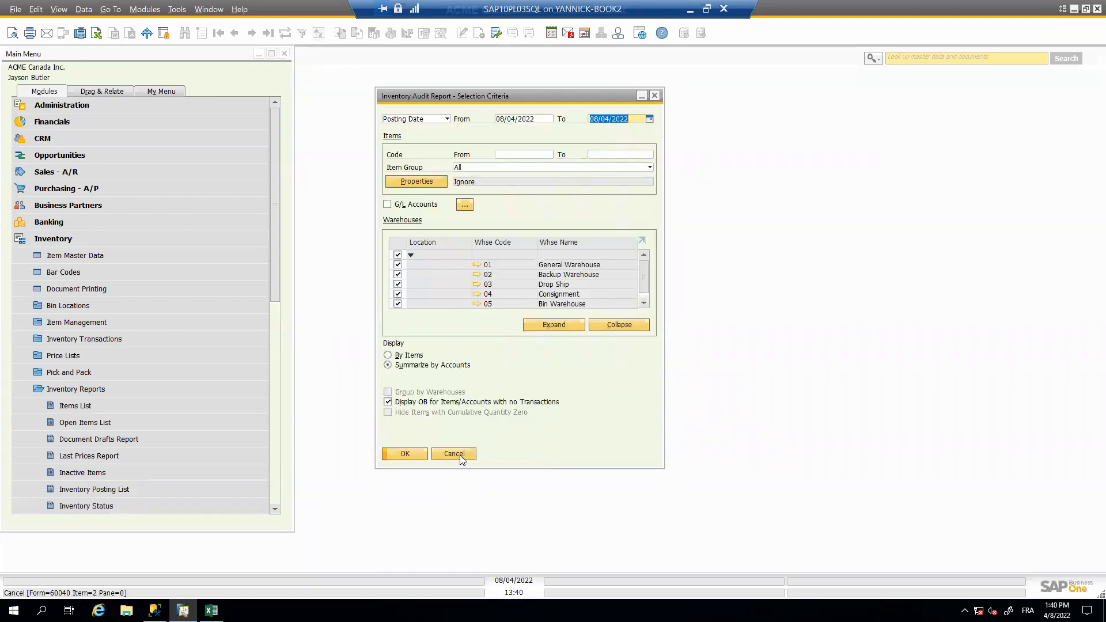
pyautogui.click(459, 455)
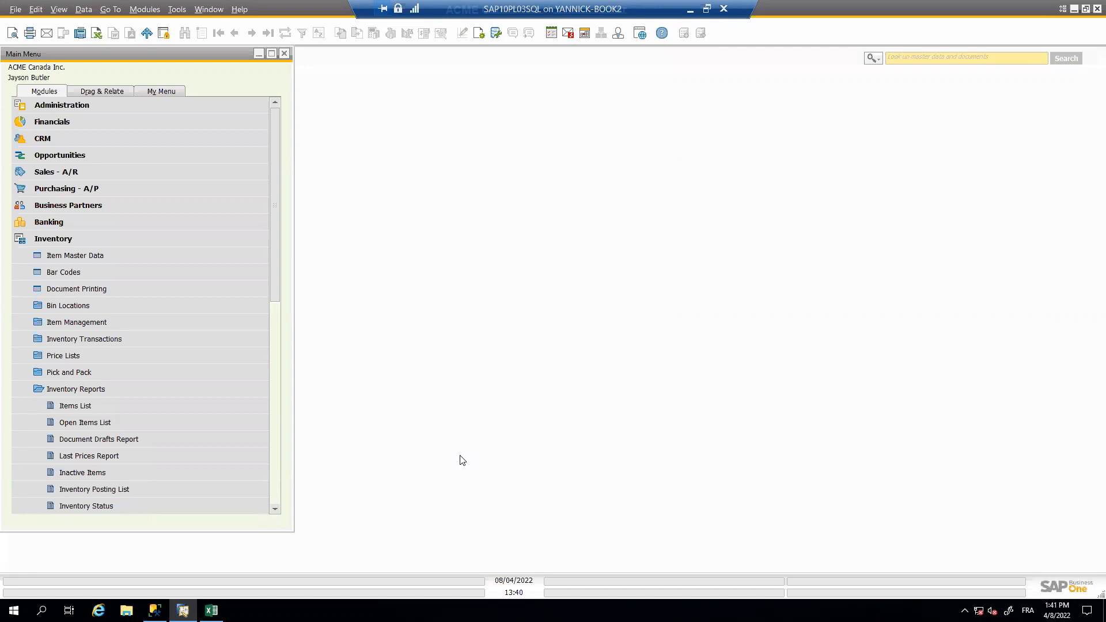
pyautogui.click(102, 439)
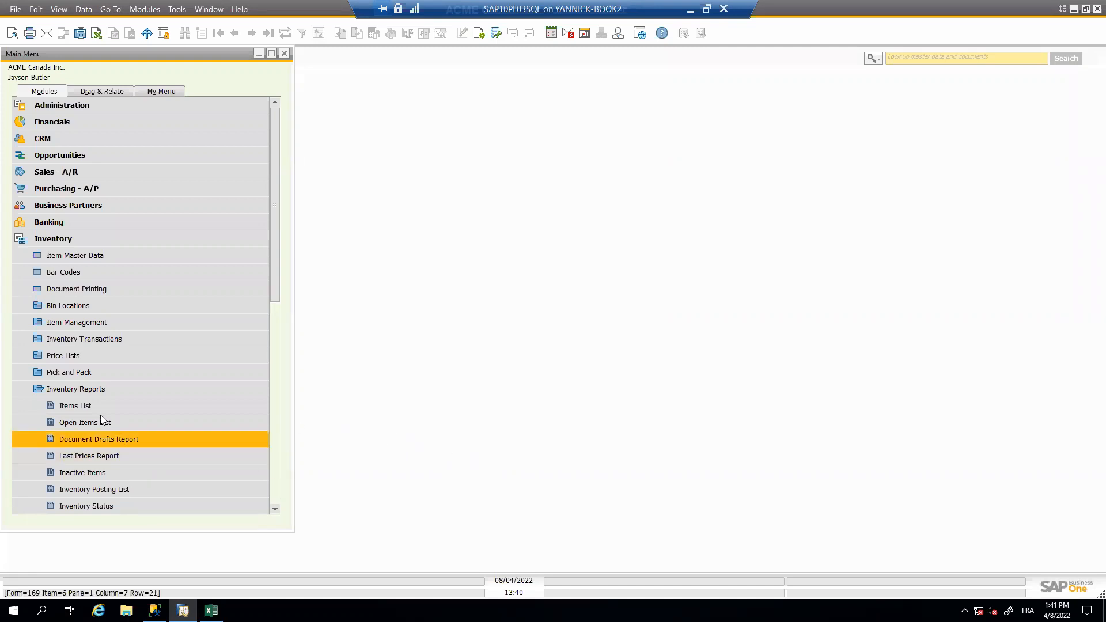
pyautogui.click(37, 392)
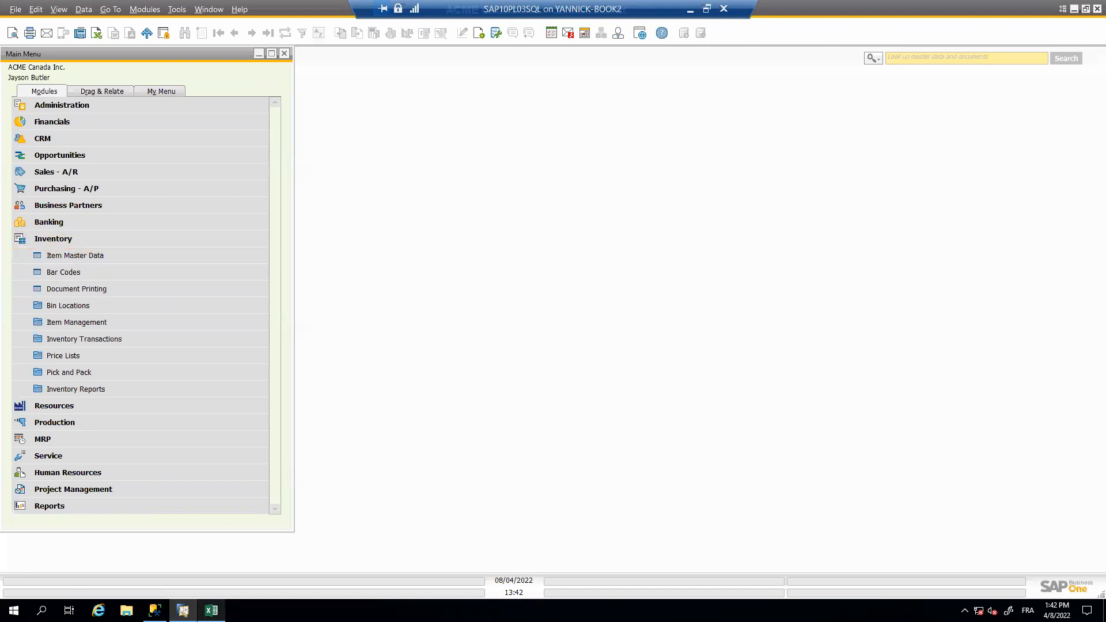
# - Switch to the Excel workbook and examine the inventory transaction amounts by document type for account 13500000
pyautogui.click(211, 609)
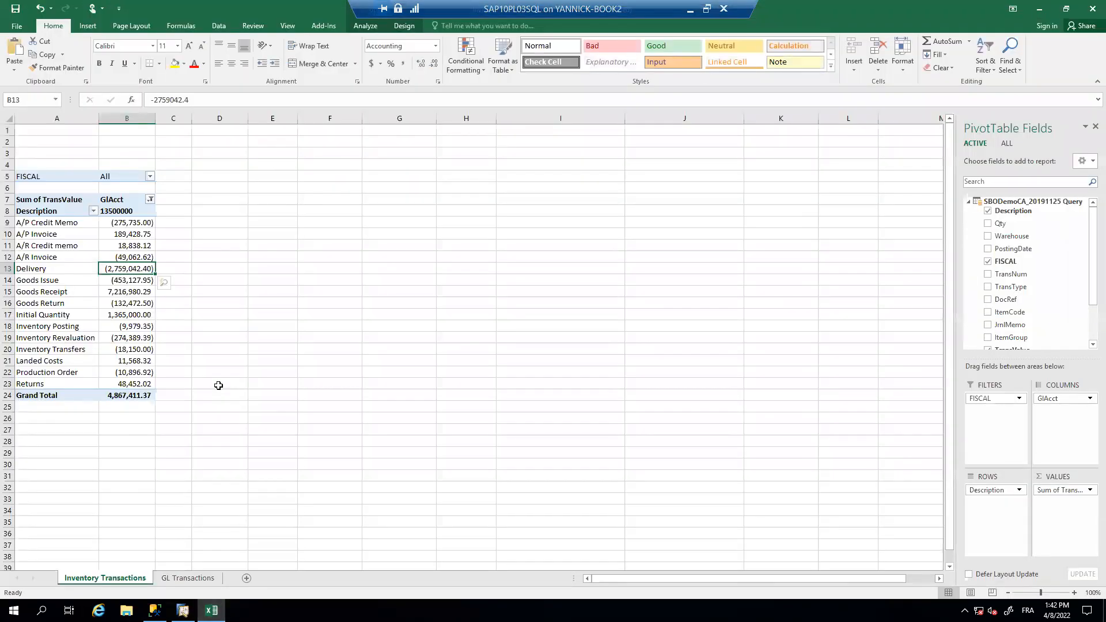
pyautogui.click(50, 286)
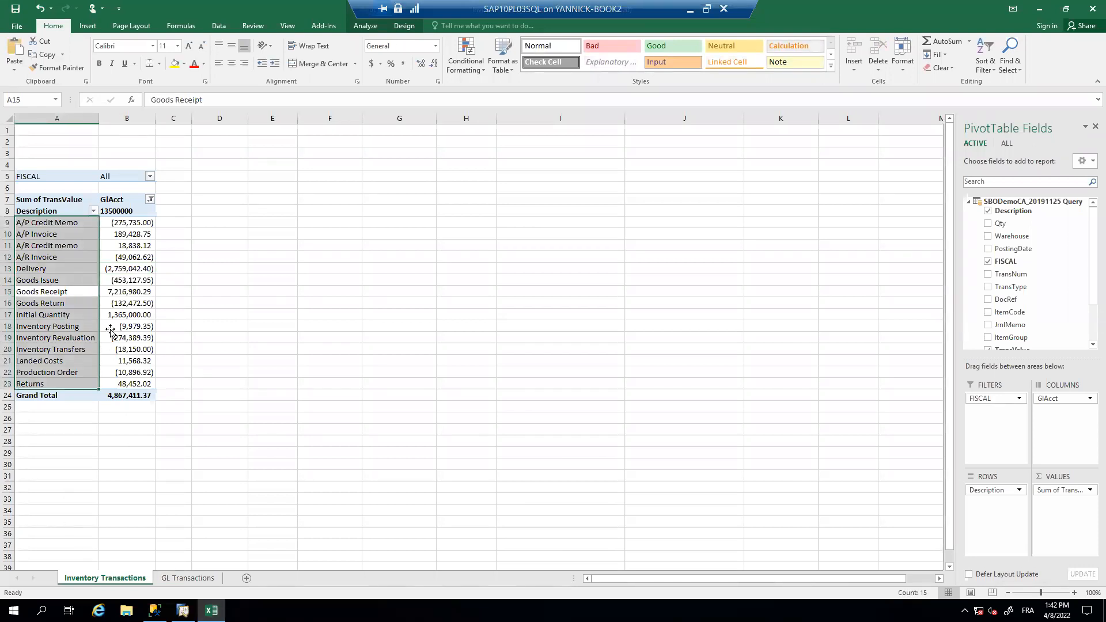
pyautogui.click(110, 330)
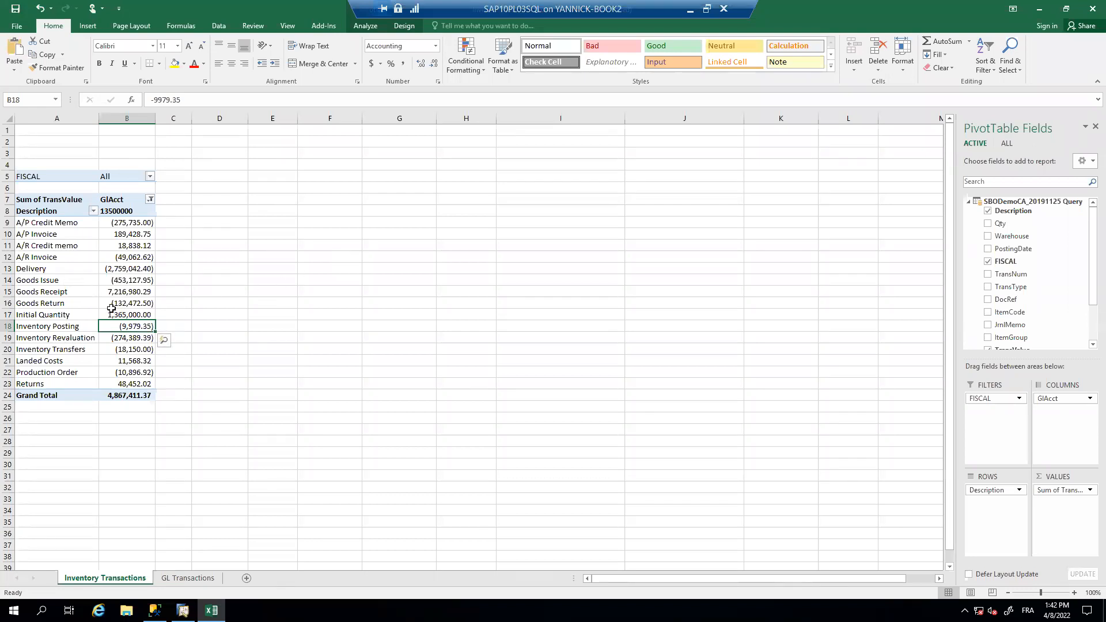
pyautogui.moveTo(111, 308)
pyautogui.click(122, 270)
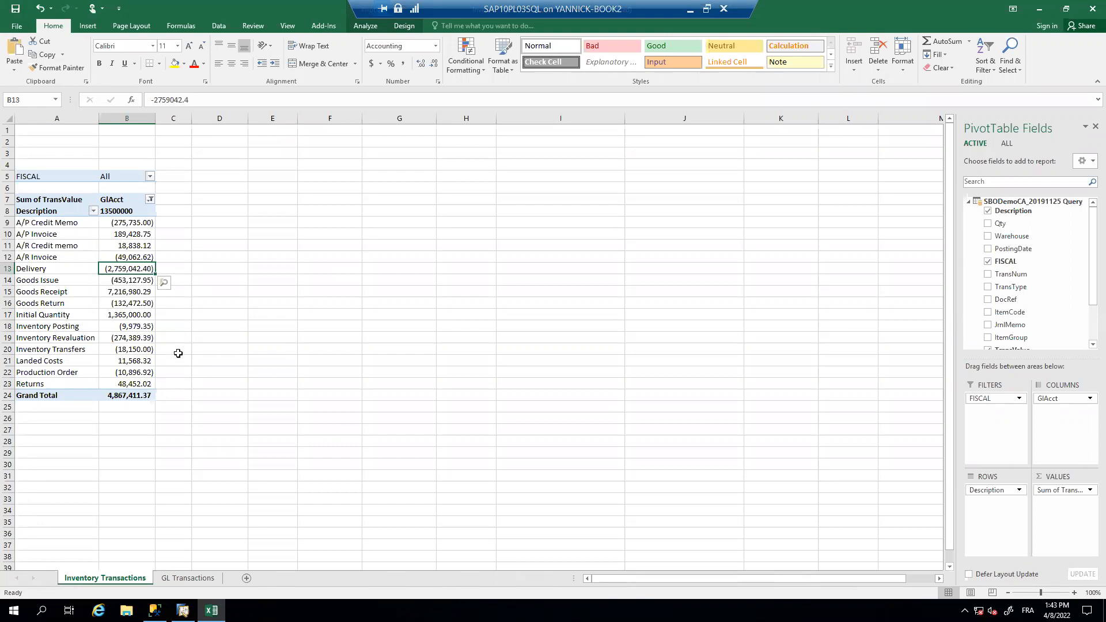
pyautogui.click(113, 339)
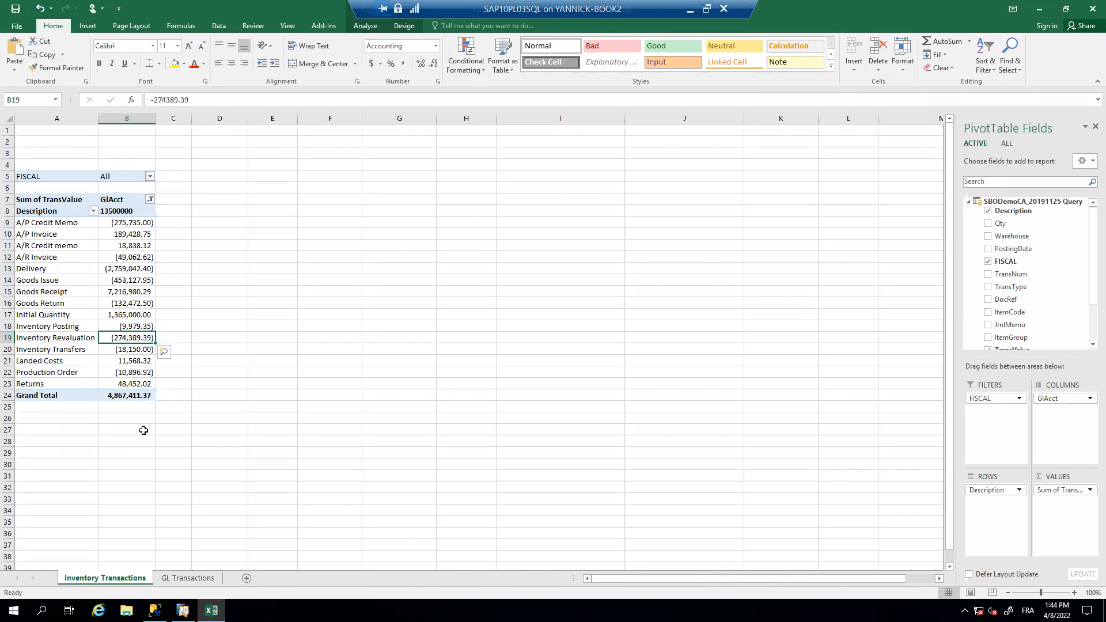
pyautogui.click(126, 350)
pyautogui.moveTo(126, 352)
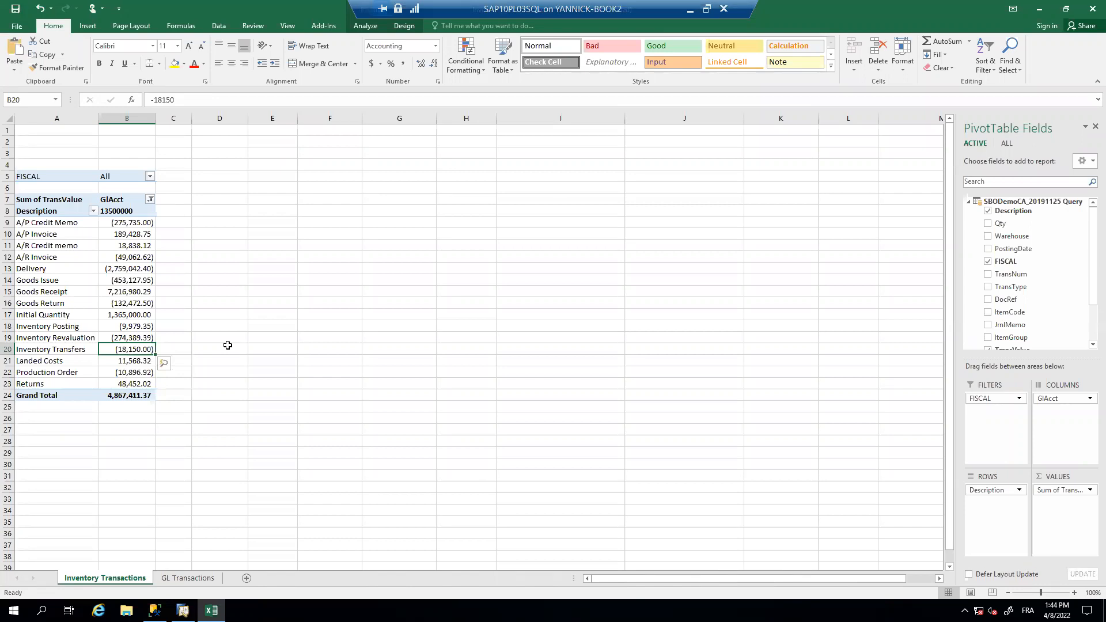
# - Show the GL Transactions sheet, create a second window of the workbook, and view both windows side by side
pyautogui.click(187, 578)
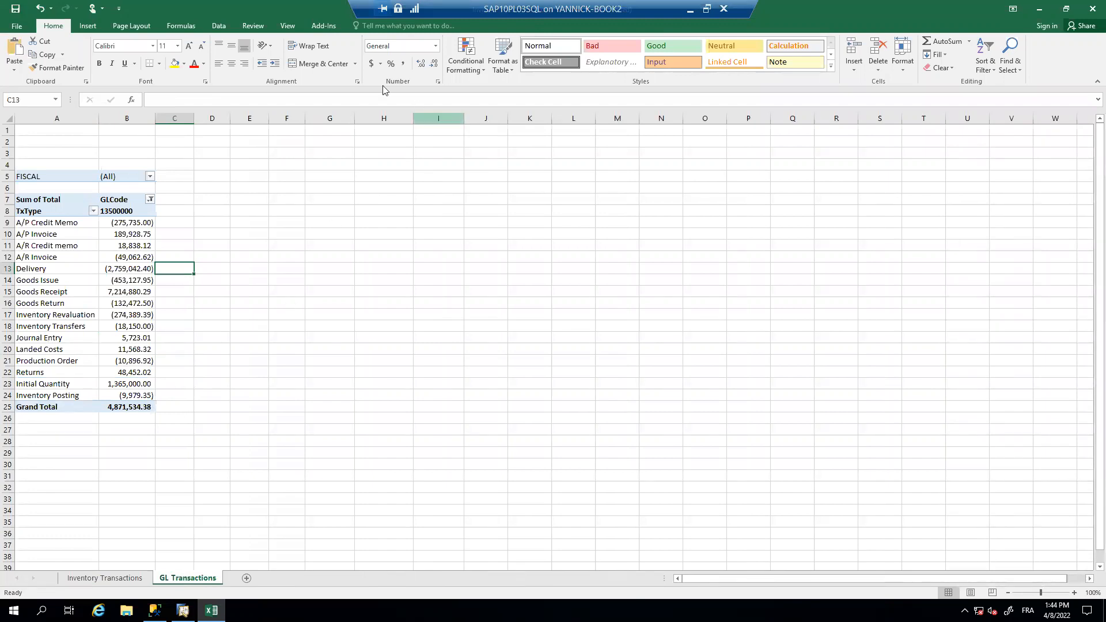
pyautogui.click(253, 26)
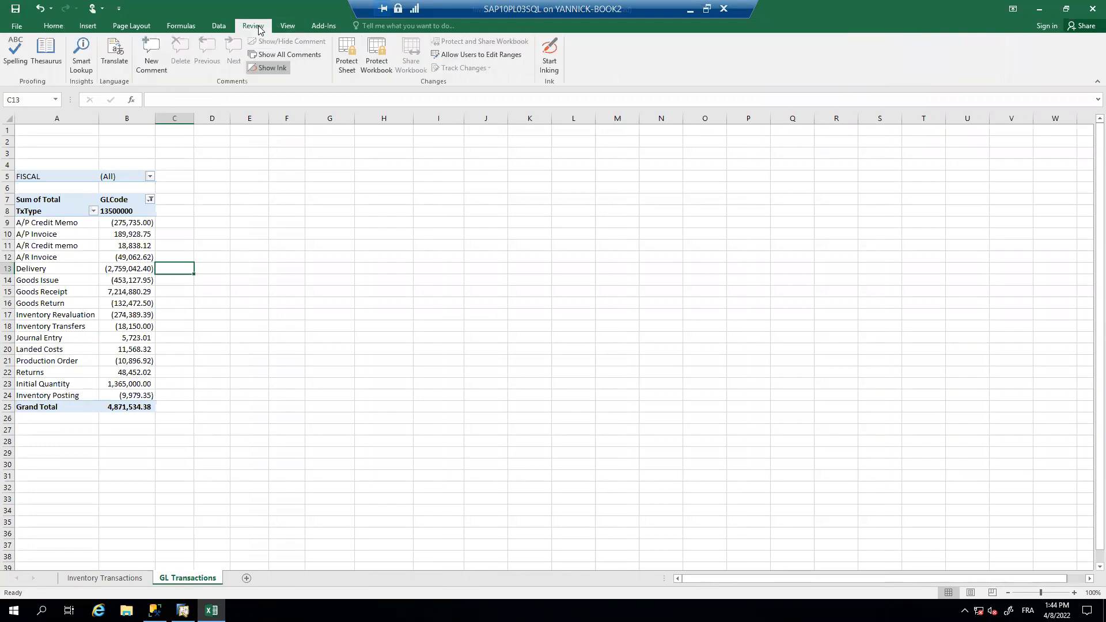
pyautogui.click(287, 29)
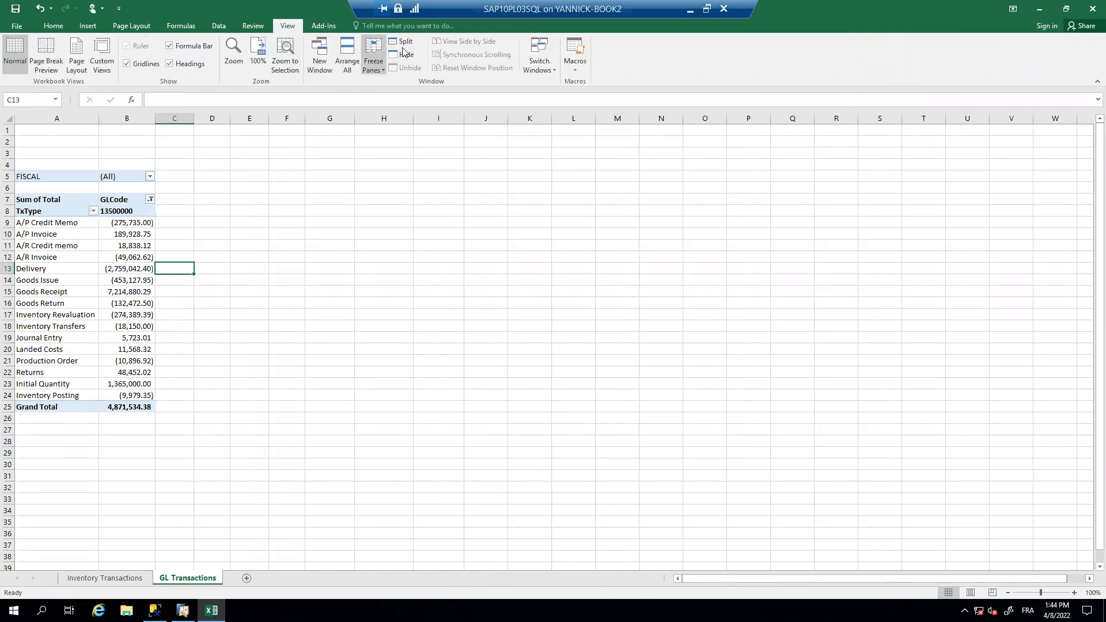
pyautogui.click(323, 63)
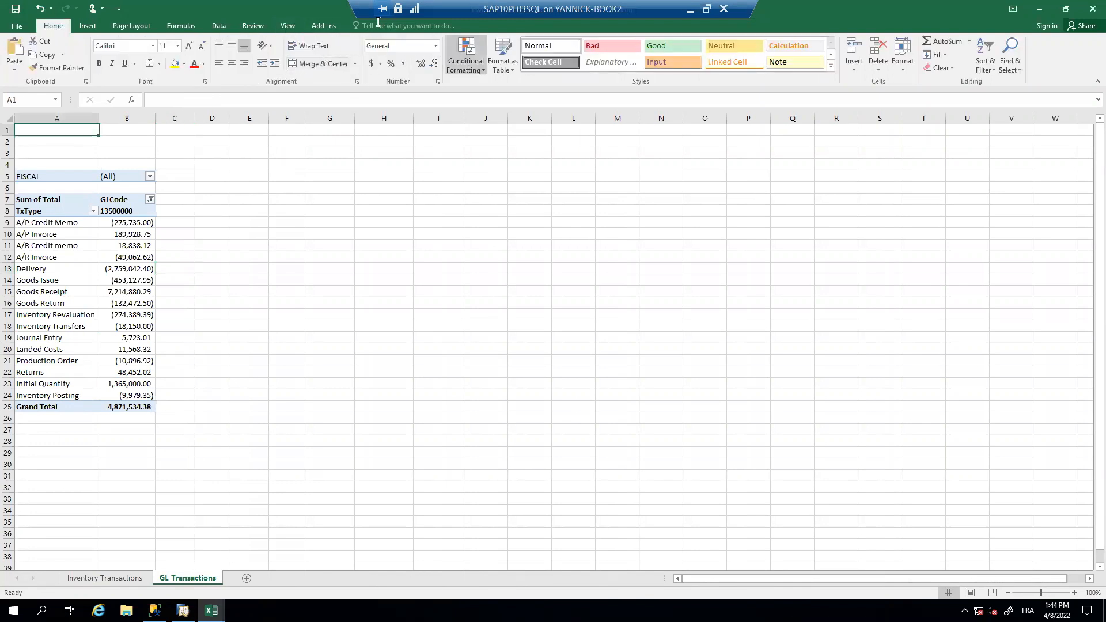
pyautogui.click(287, 26)
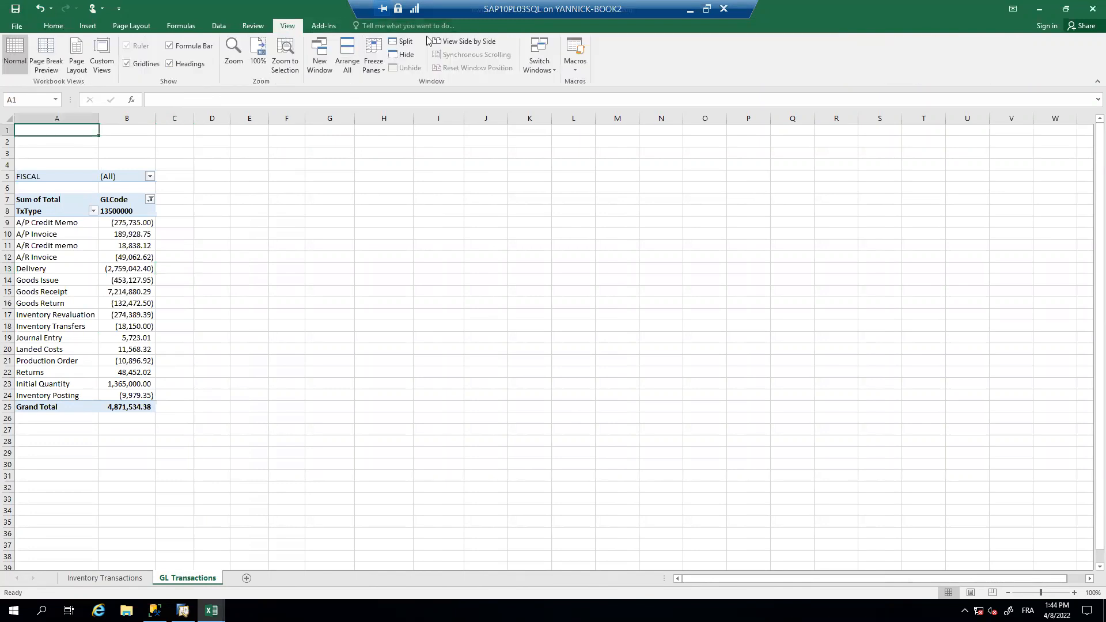
pyautogui.click(464, 41)
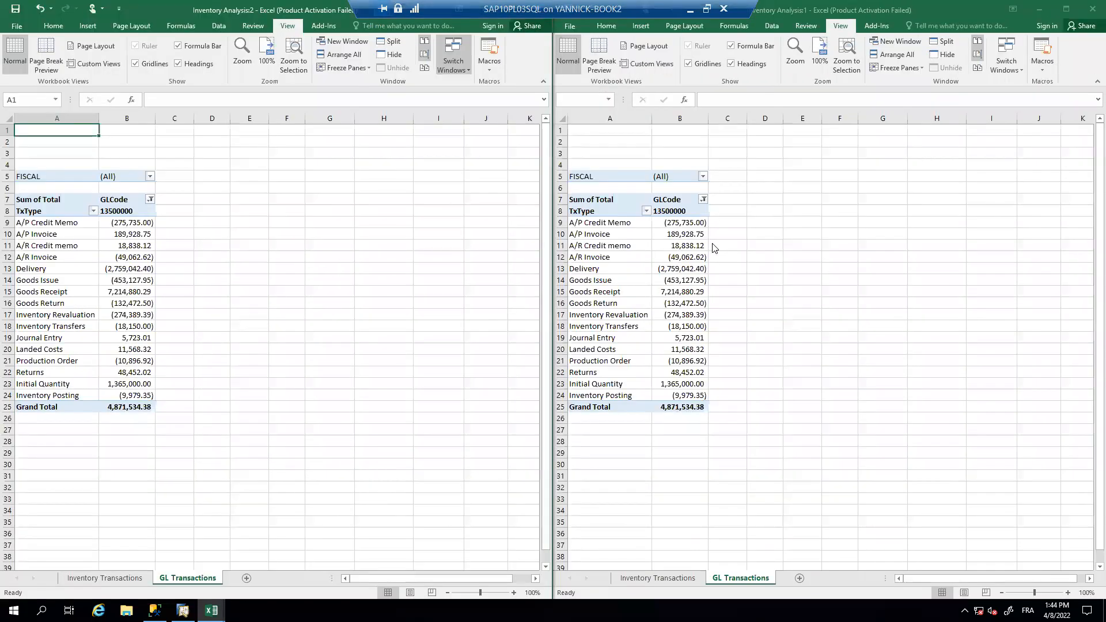
# - Show the Inventory Transactions sheet in the new window and close its PivotTable field list
pyautogui.click(104, 577)
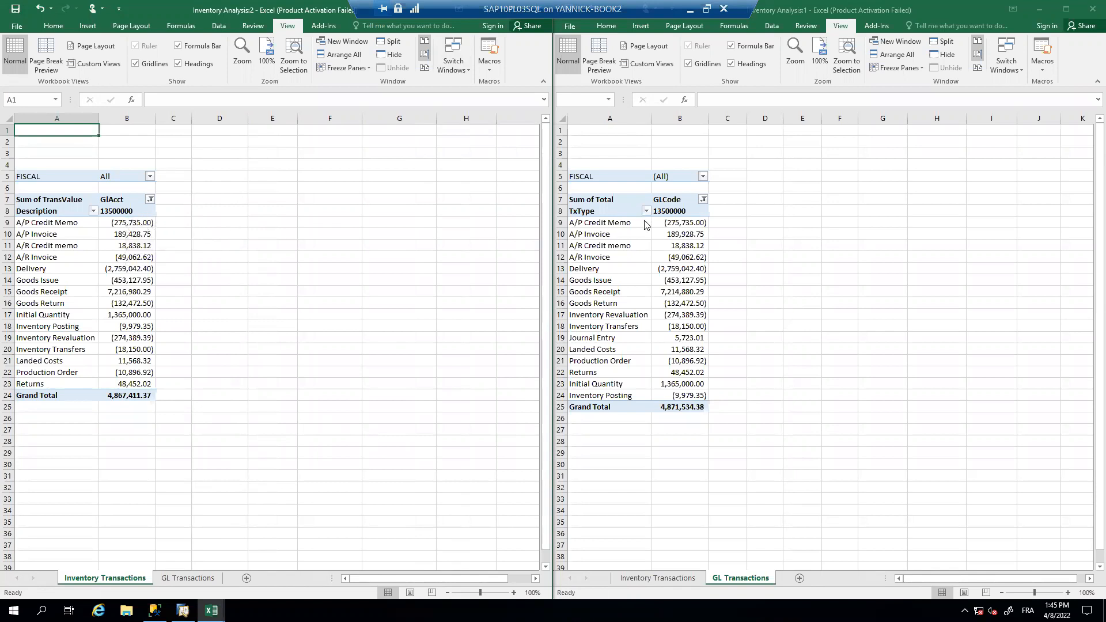
pyautogui.click(125, 393)
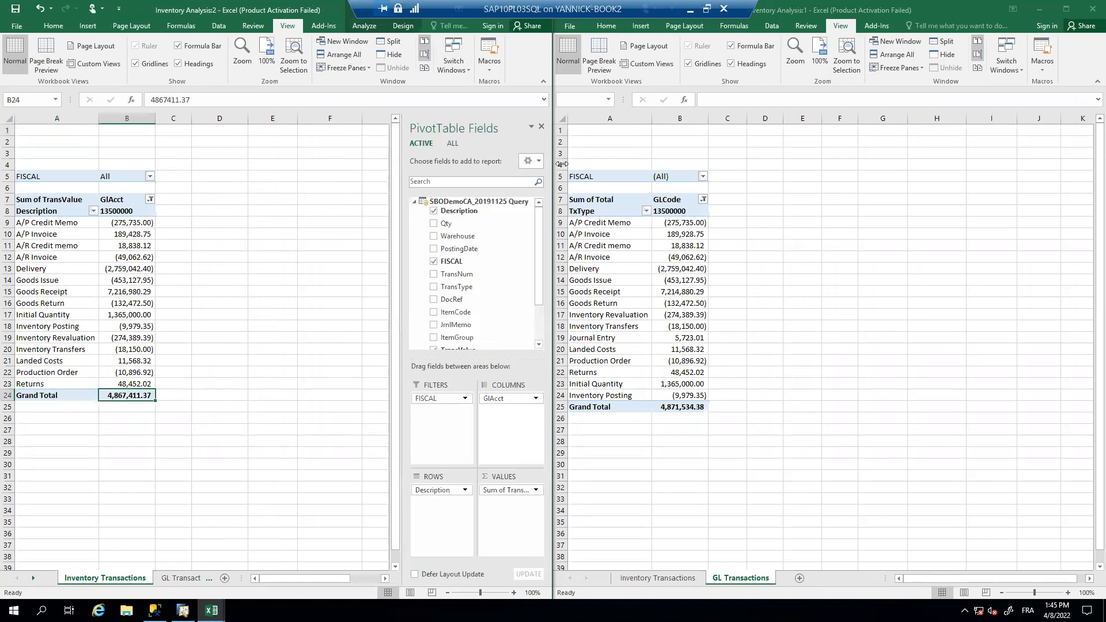
pyautogui.click(540, 126)
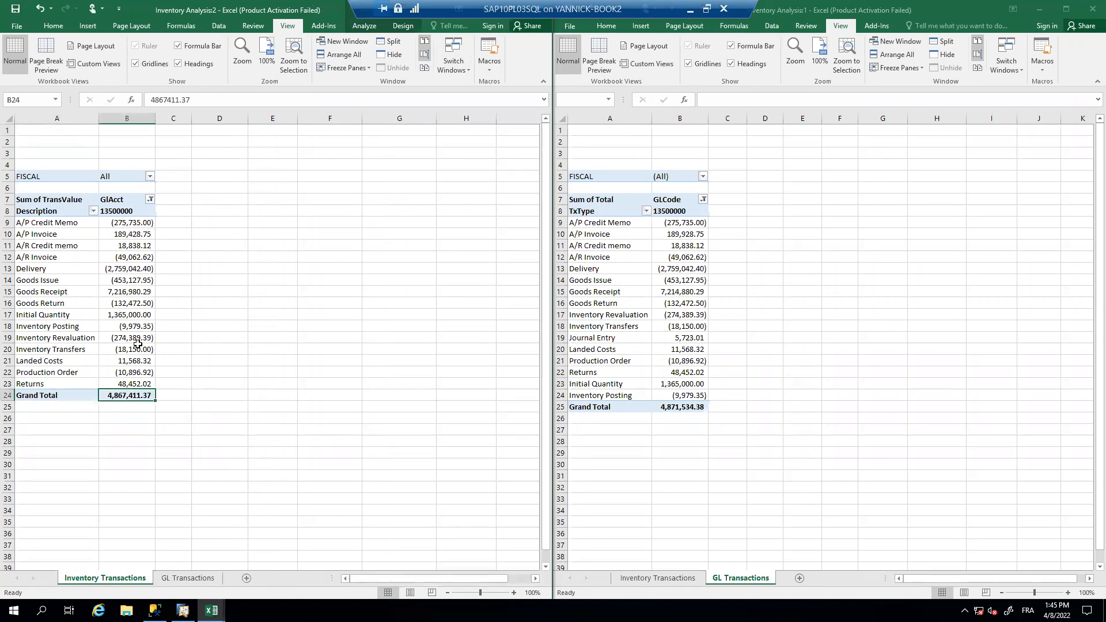
# - Compare the A/P Credit Memo, A/P Invoice, A/R Credit memo and Journal Entry amounts between the Inventory Transactions and GL Transactions pivot tables
pyautogui.click(124, 224)
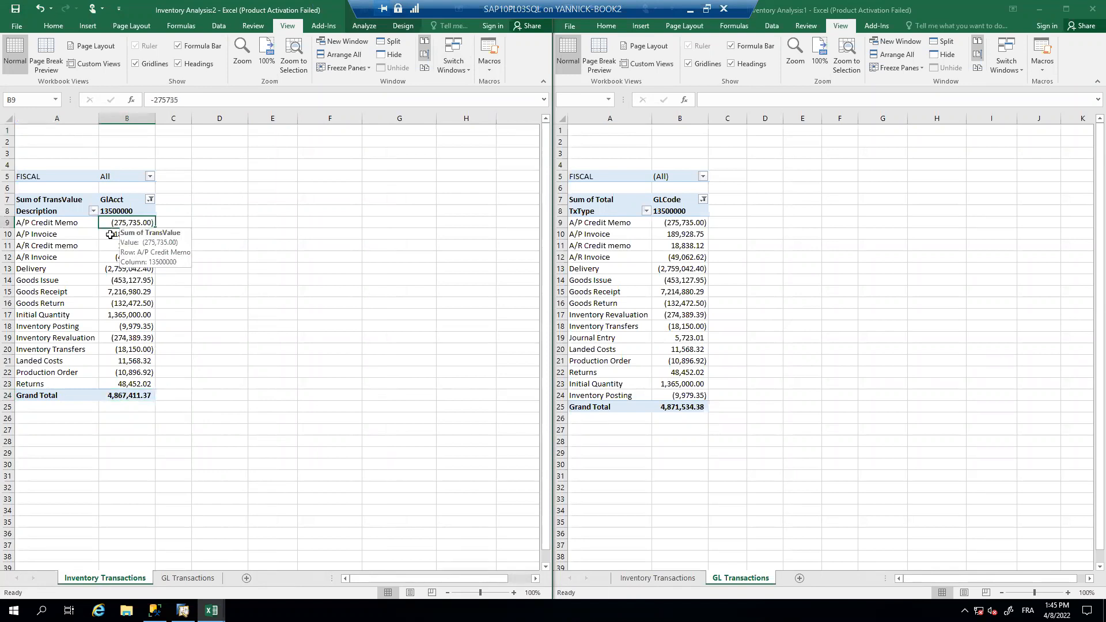
pyautogui.click(69, 222)
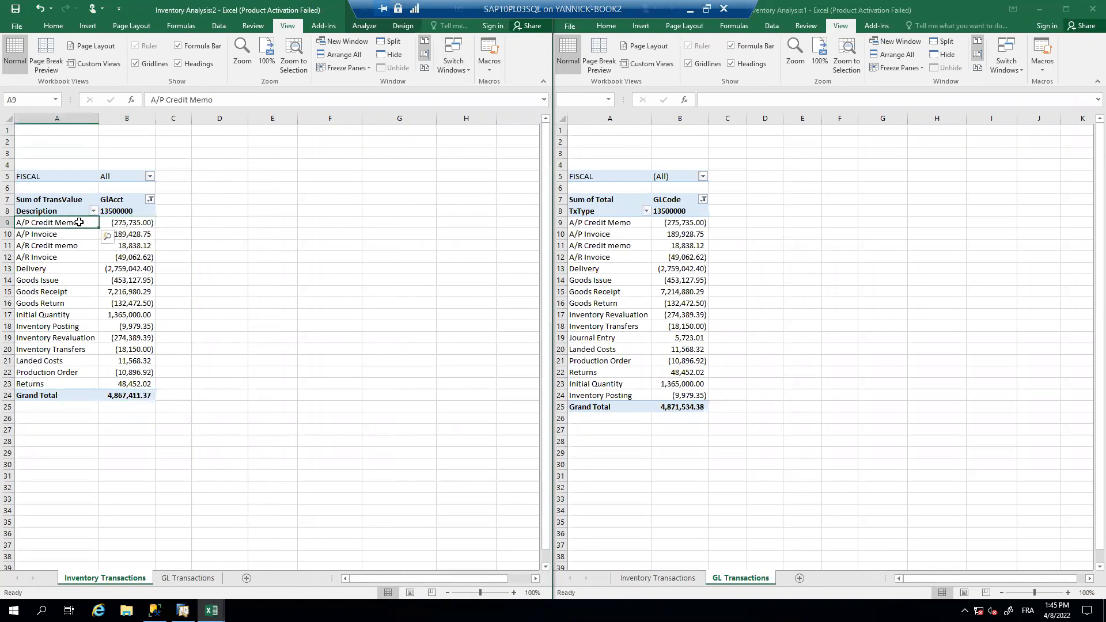
pyautogui.click(81, 236)
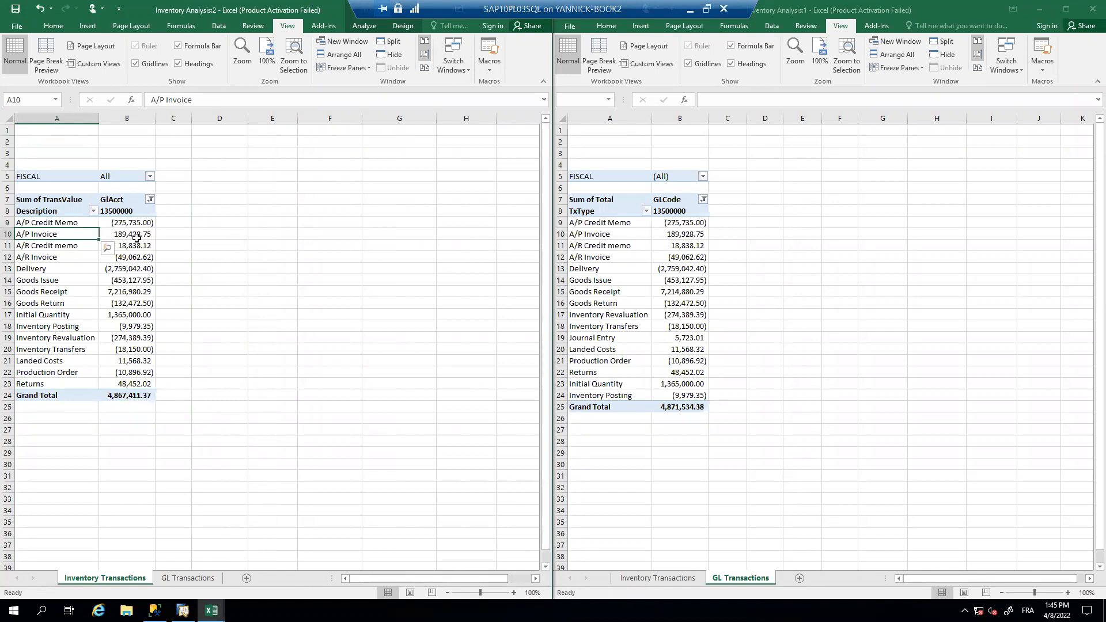
pyautogui.click(674, 236)
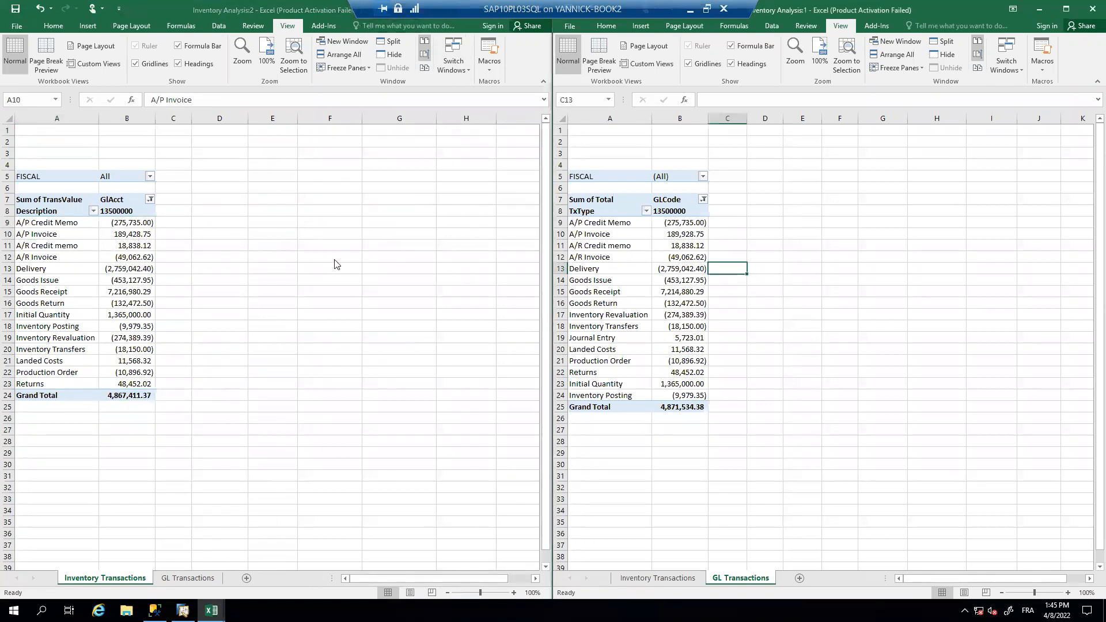
pyautogui.click(141, 235)
pyautogui.moveTo(141, 233)
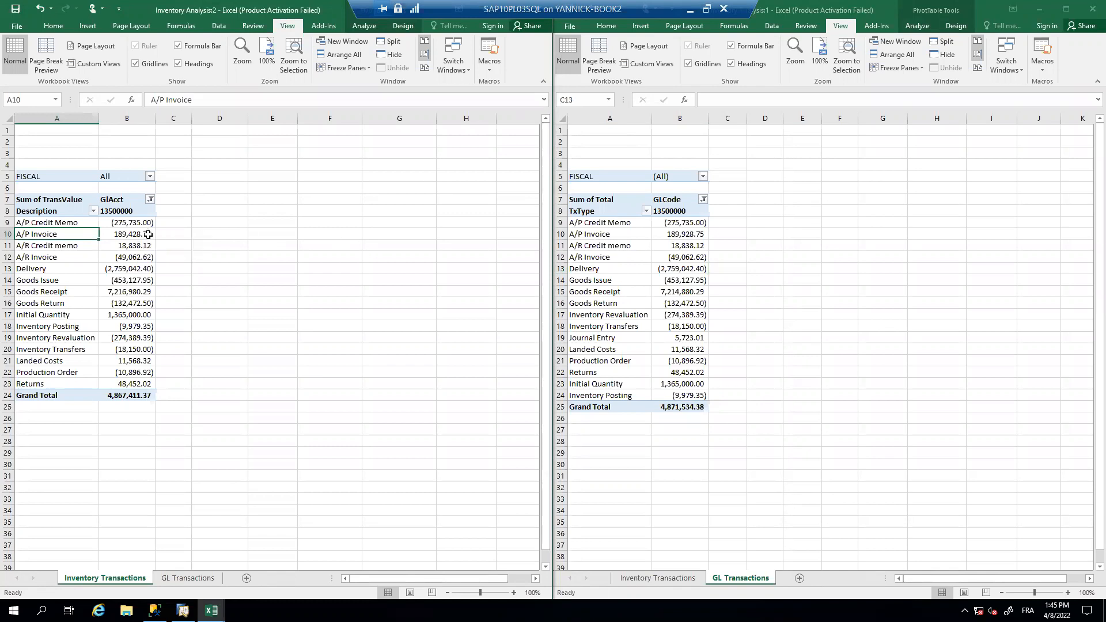
pyautogui.click(142, 245)
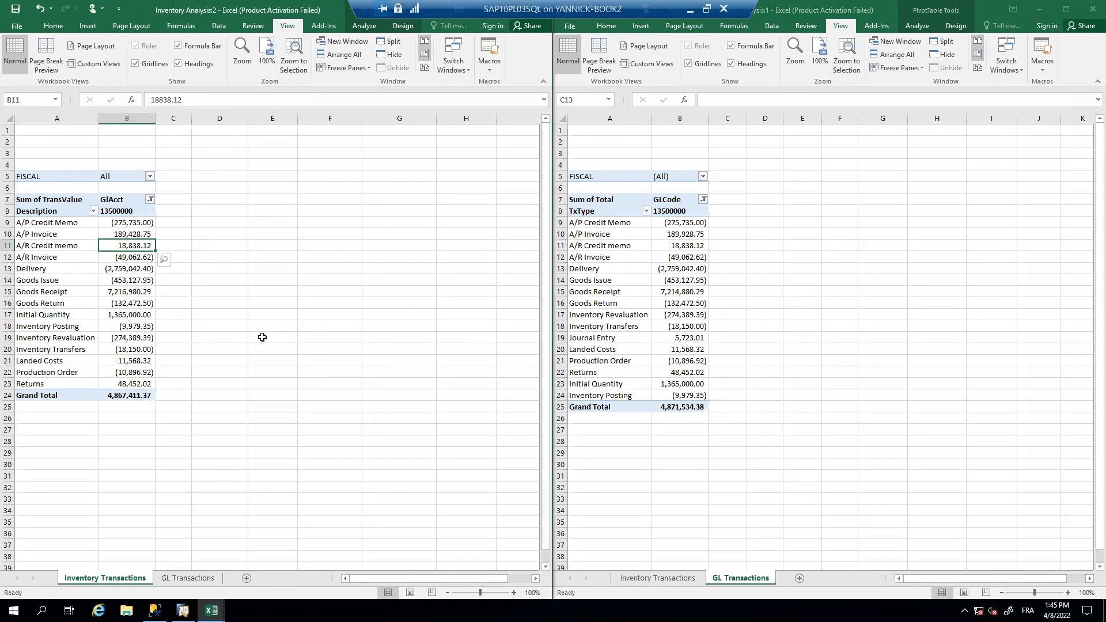
pyautogui.click(672, 338)
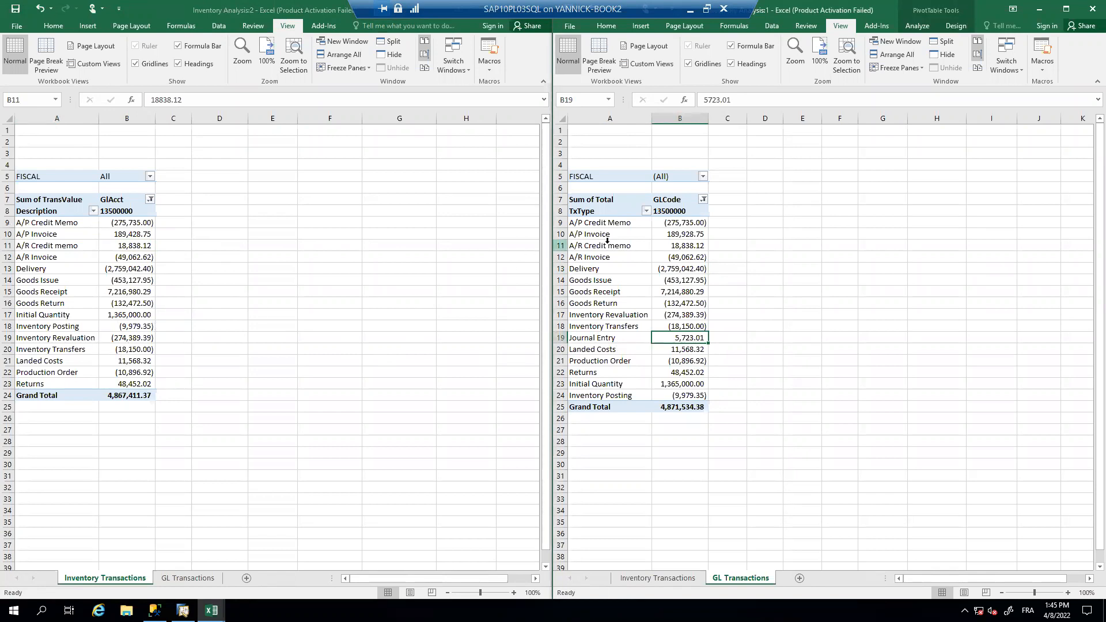
pyautogui.click(631, 236)
pyautogui.click(665, 341)
# - Filter the TxType field of the GL Transactions pivot table to exclude Journal Entry
pyautogui.click(645, 210)
pyautogui.moveTo(644, 359); pyautogui.dragTo(642, 391)
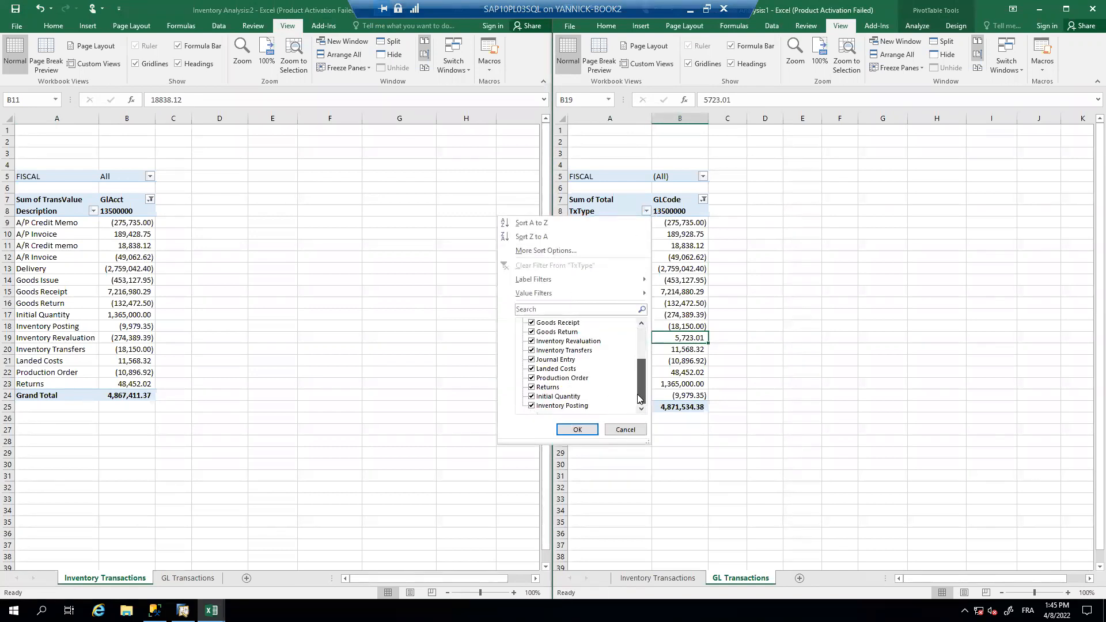
pyautogui.click(531, 361)
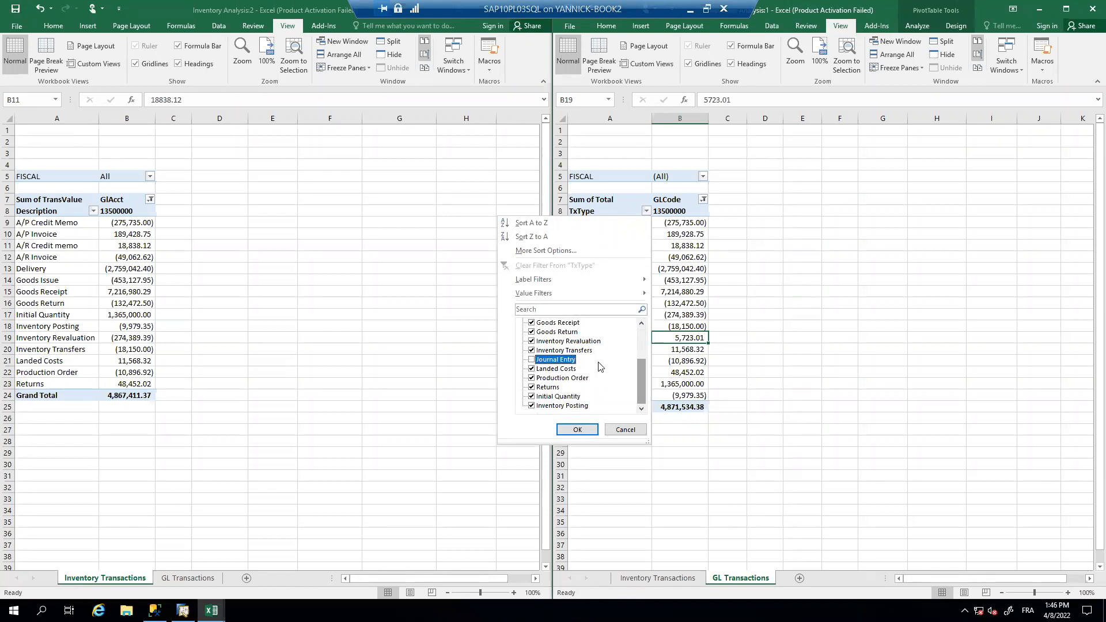
pyautogui.click(577, 430)
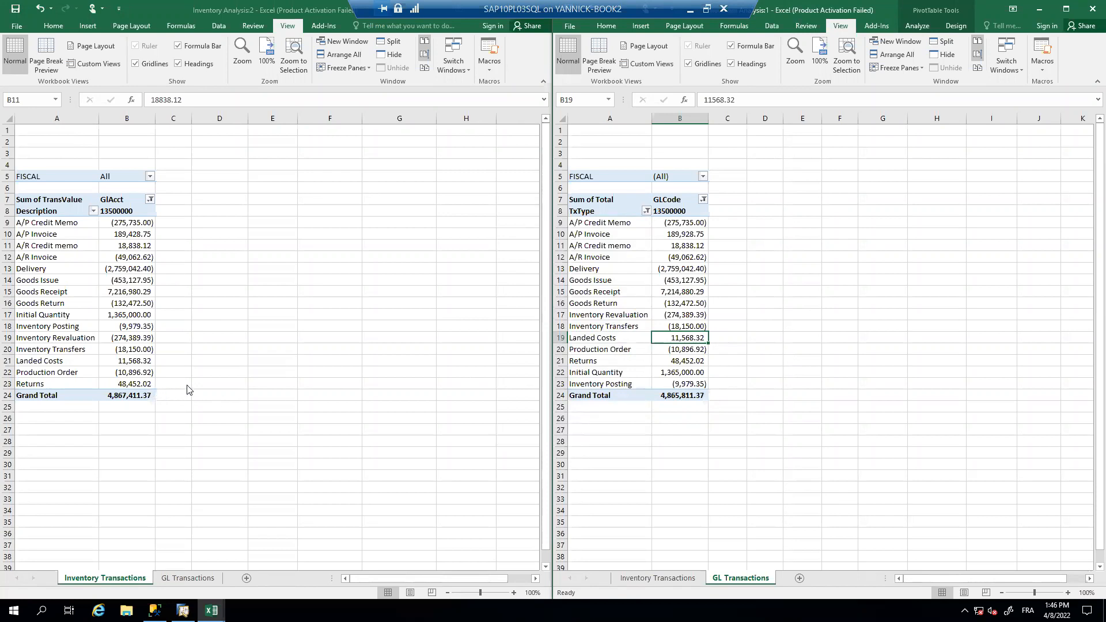
# - Sort the Description field of the inventory pivot table and the TxType field of the GL pivot table from A to Z
pyautogui.click(140, 385)
pyautogui.click(139, 384)
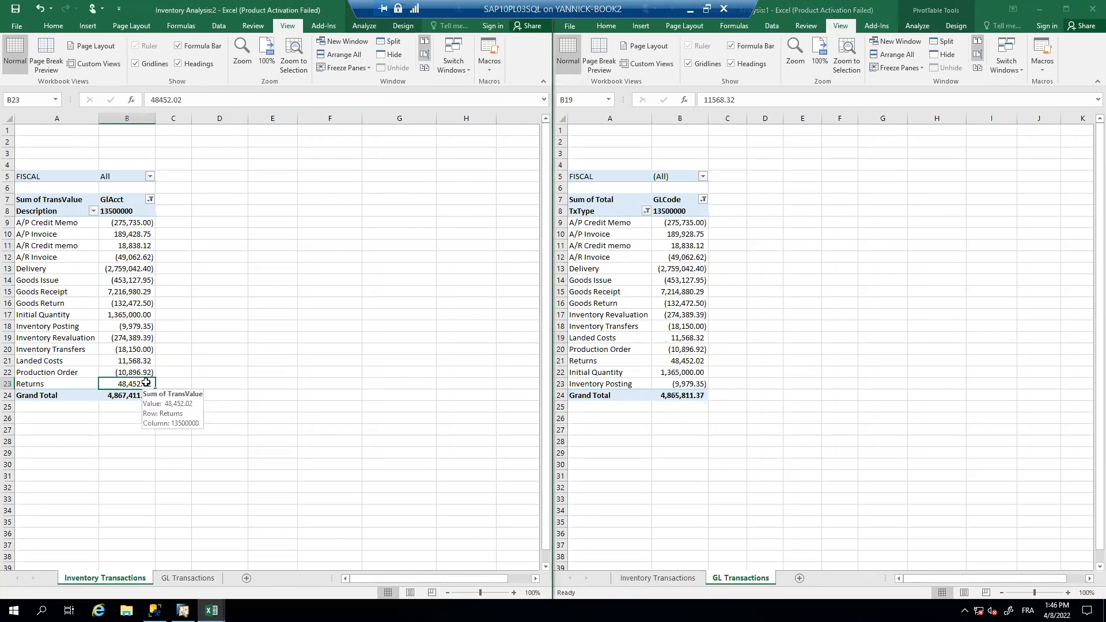
pyautogui.click(93, 211)
pyautogui.click(59, 223)
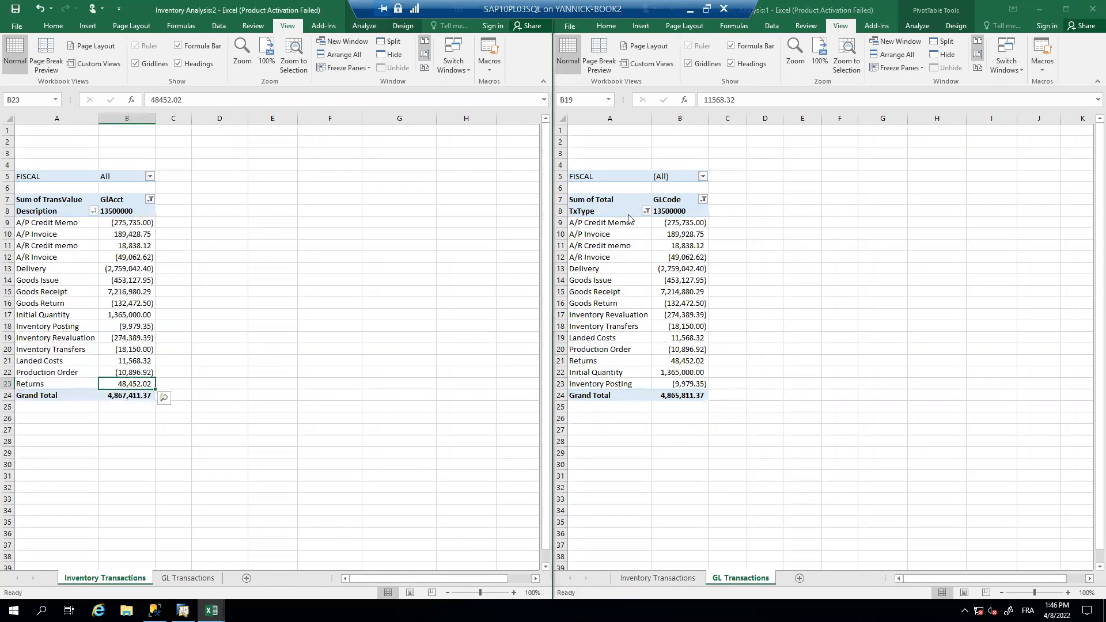
pyautogui.click(646, 212)
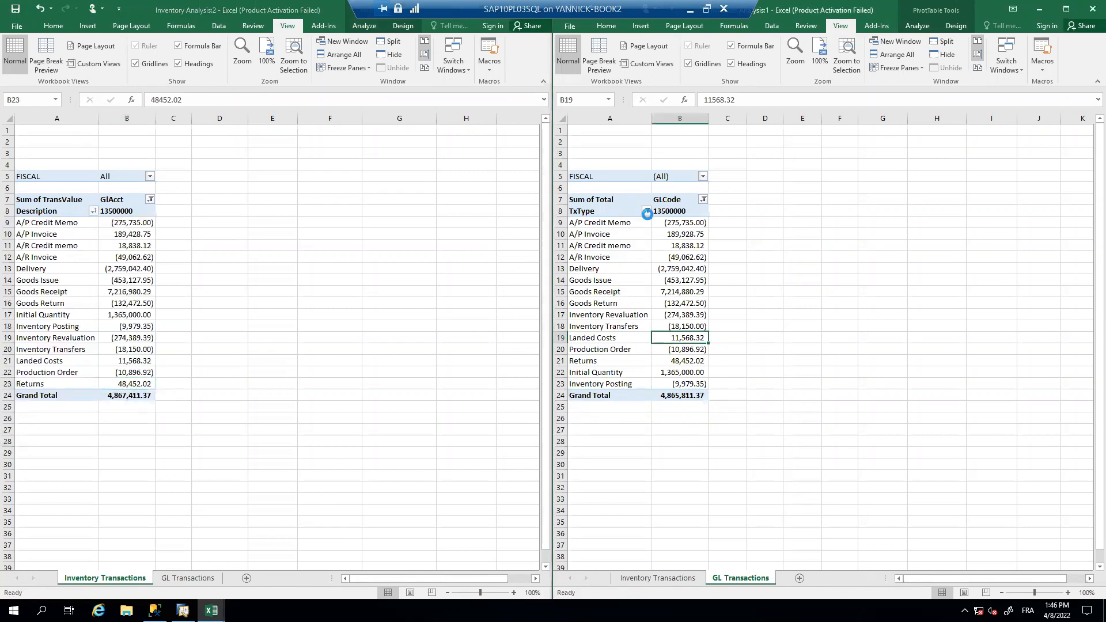
pyautogui.click(645, 212)
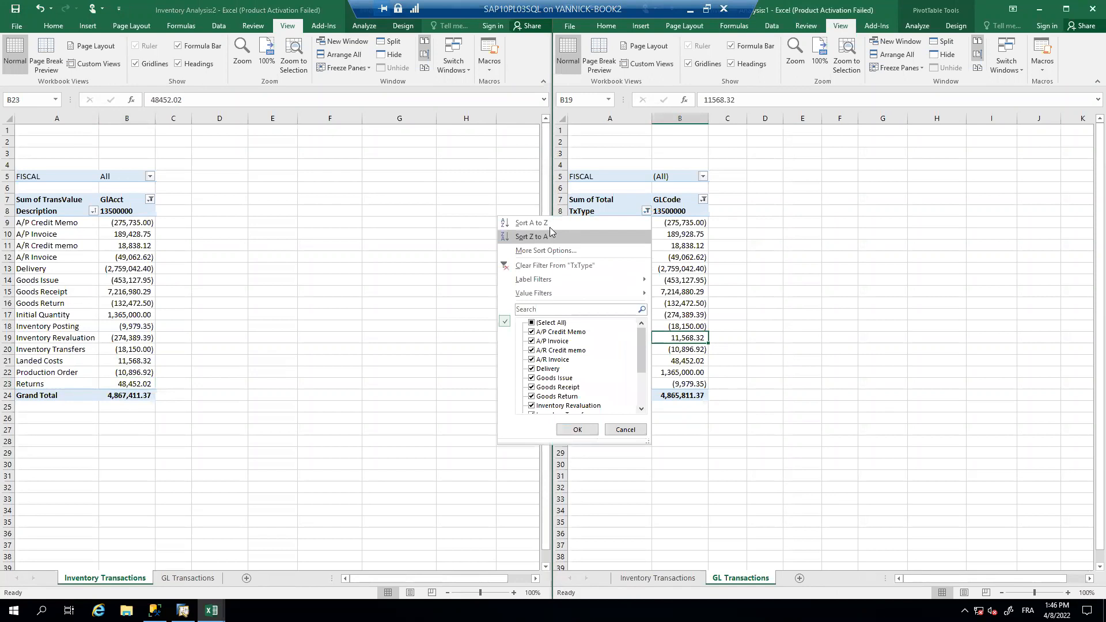
pyautogui.click(550, 226)
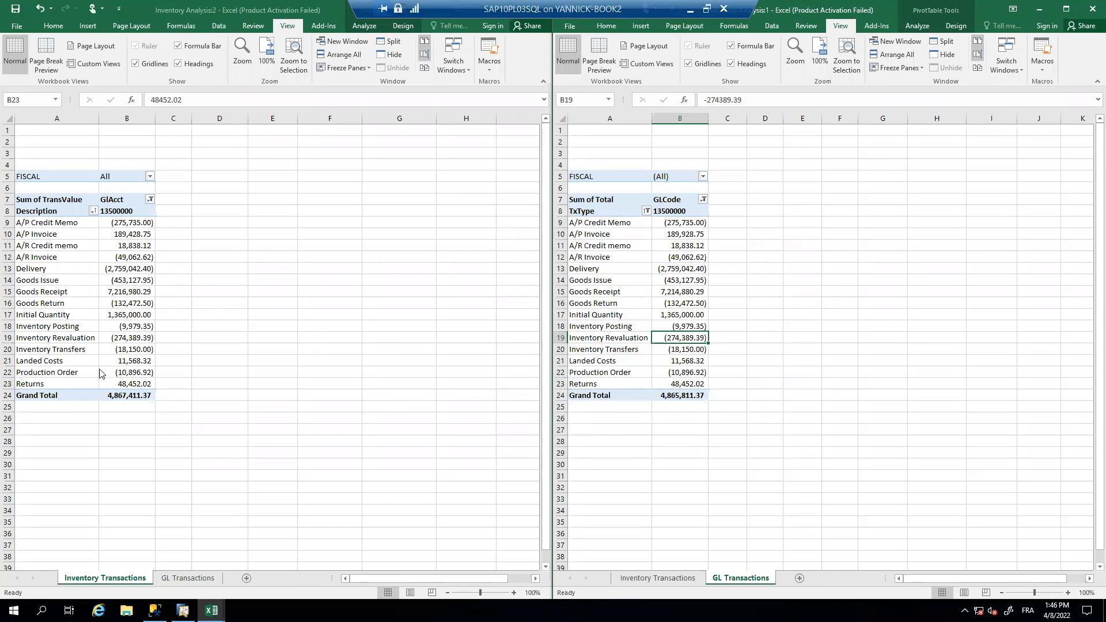
pyautogui.click(142, 354)
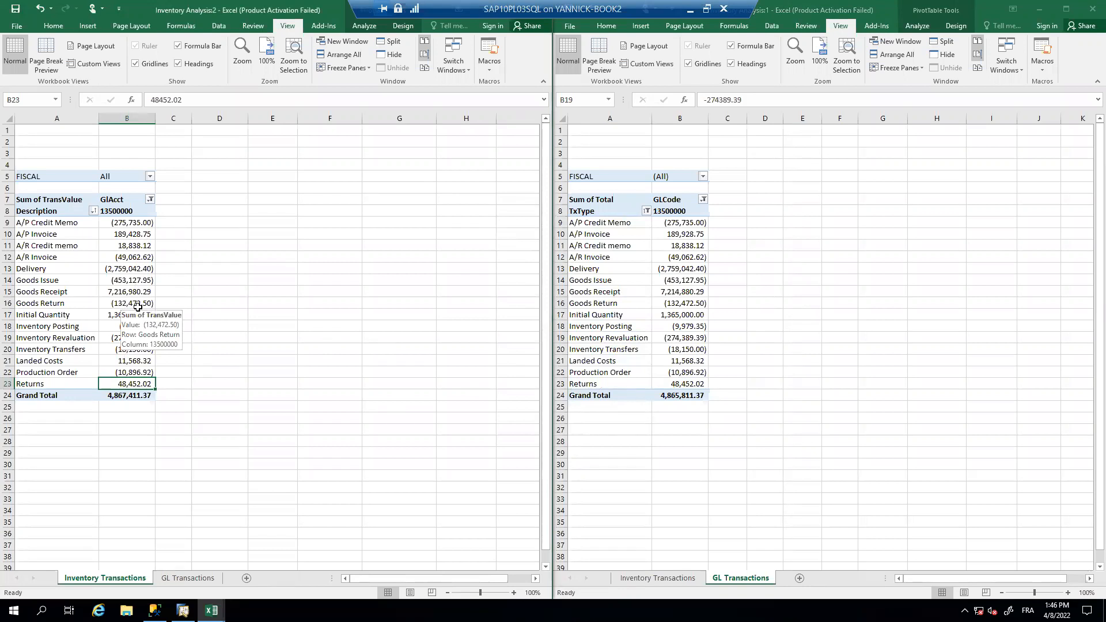
# - Compare the Goods Receipt amounts between the inventory and GL pivot tables
pyautogui.click(120, 292)
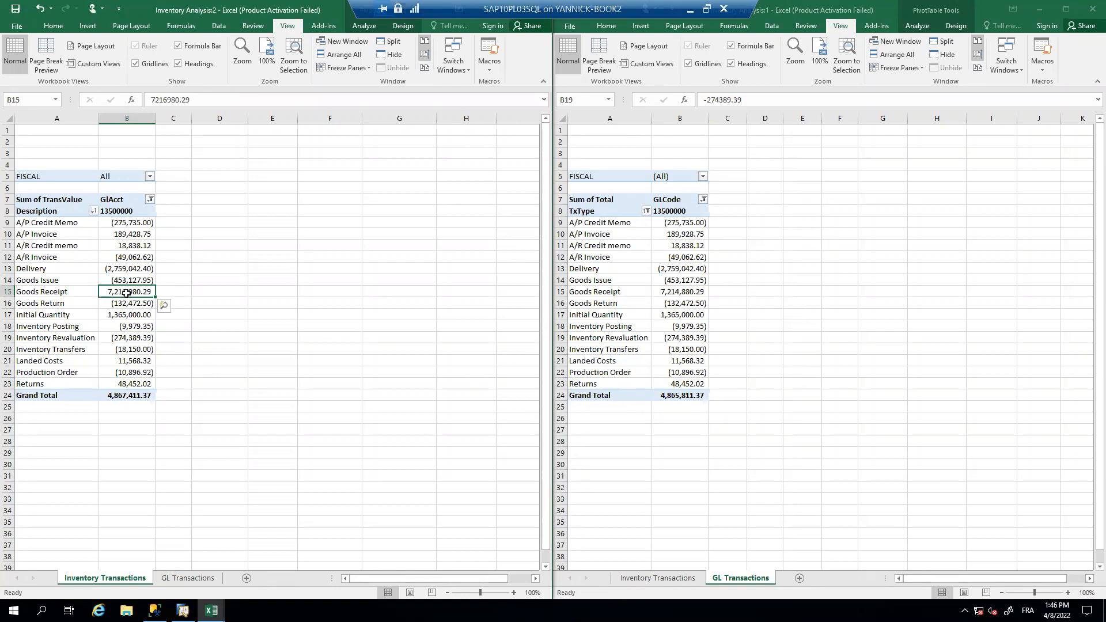
pyautogui.click(661, 296)
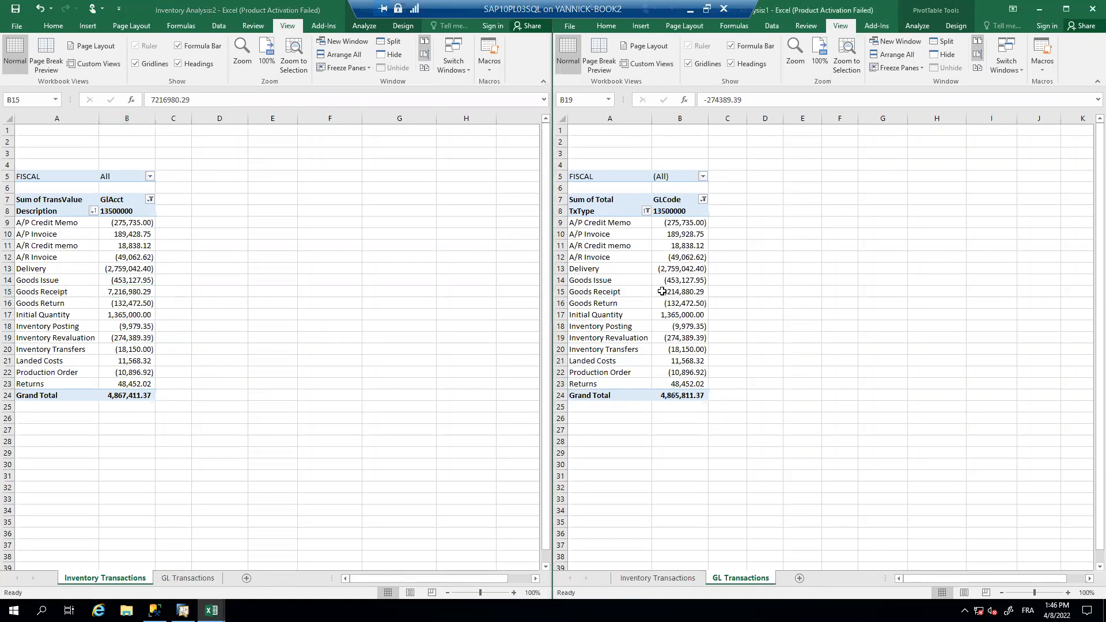
pyautogui.click(132, 293)
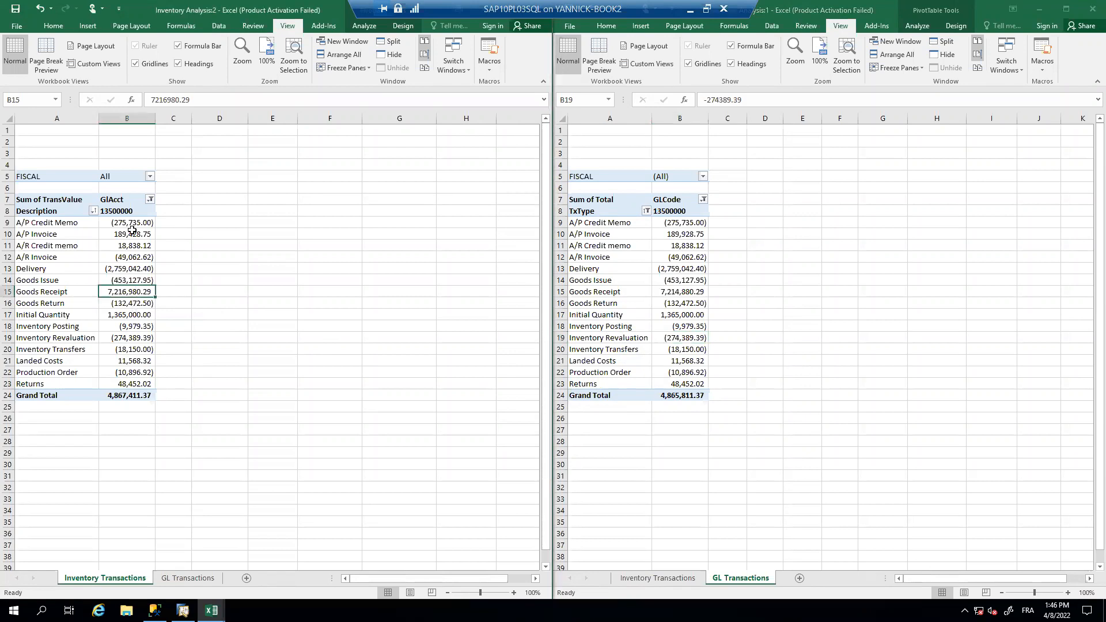
pyautogui.click(614, 306)
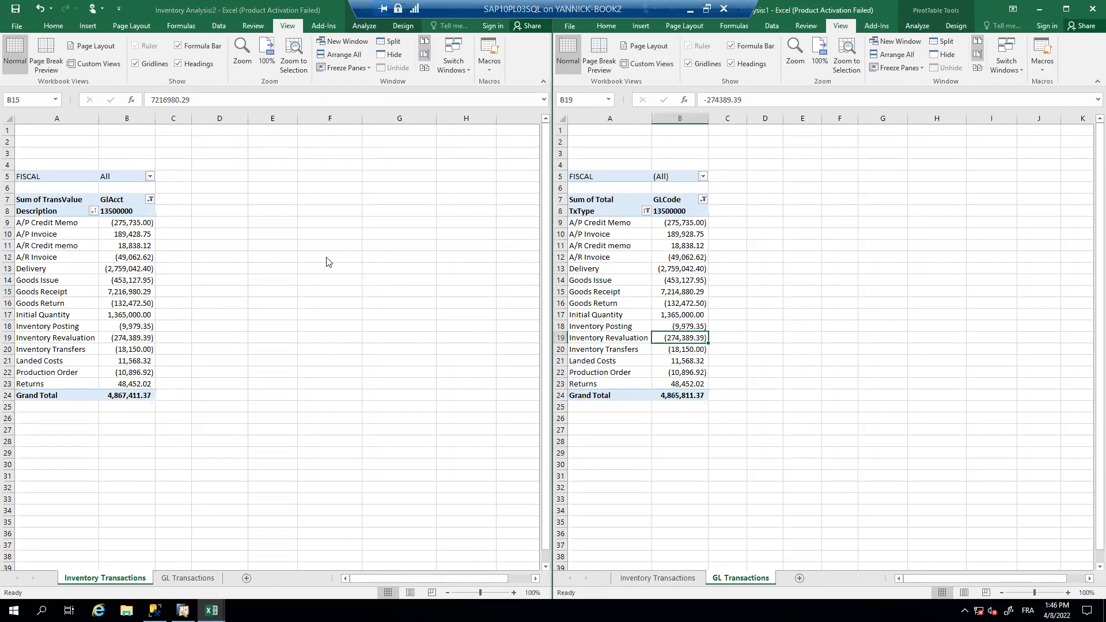
pyautogui.click(126, 288)
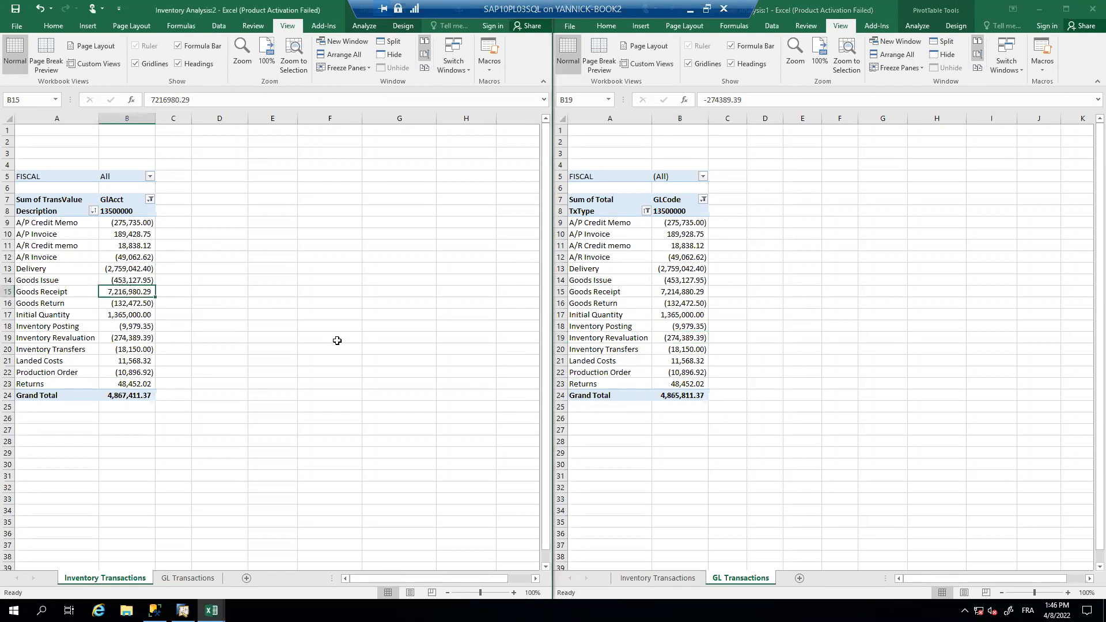
pyautogui.click(643, 305)
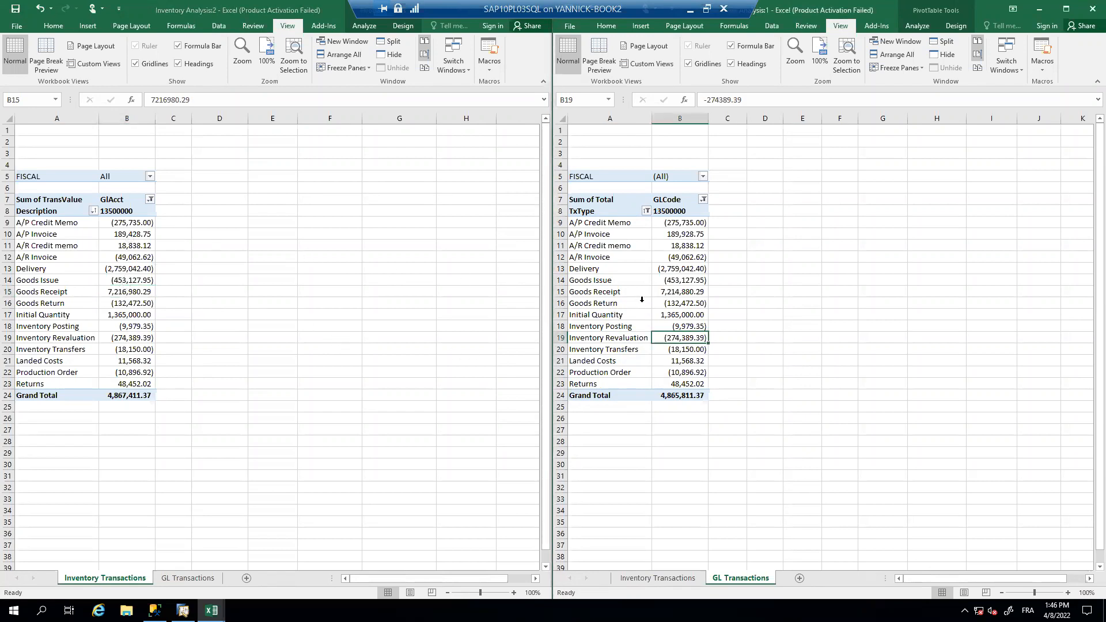
# - Show the PivotTable field list for the GL Transactions pivot table
pyautogui.click(619, 236)
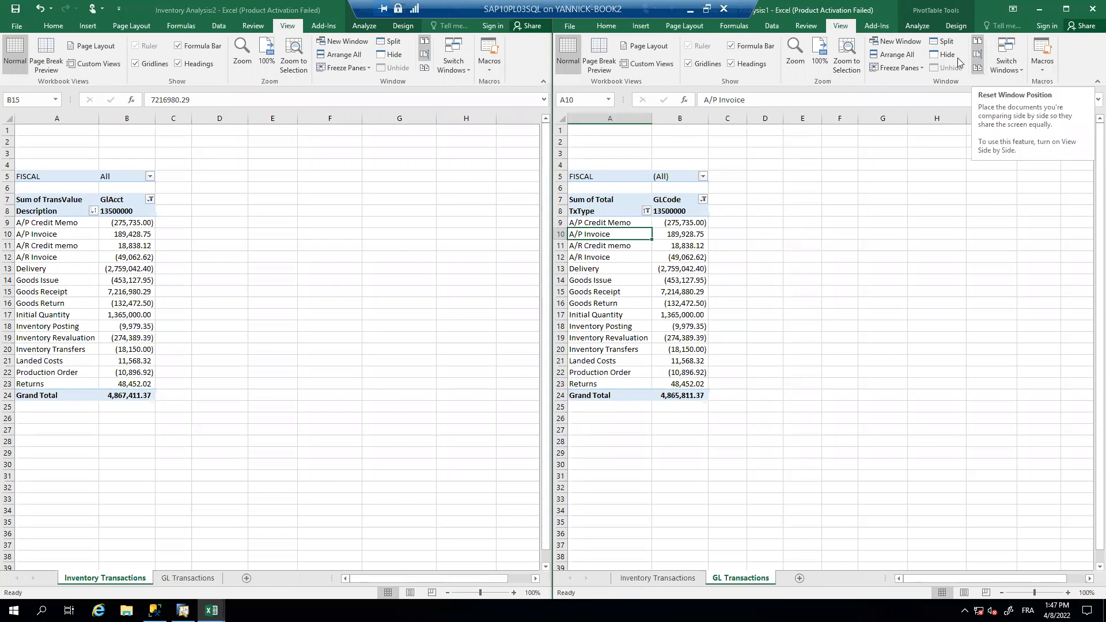
pyautogui.click(955, 26)
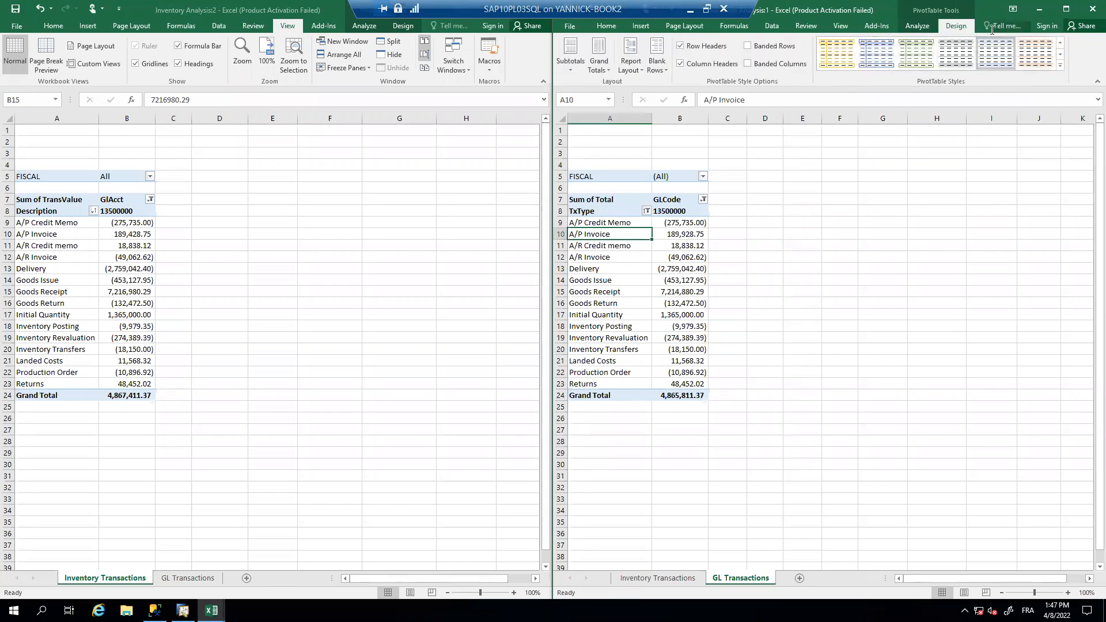
pyautogui.click(917, 26)
pyautogui.click(1058, 70)
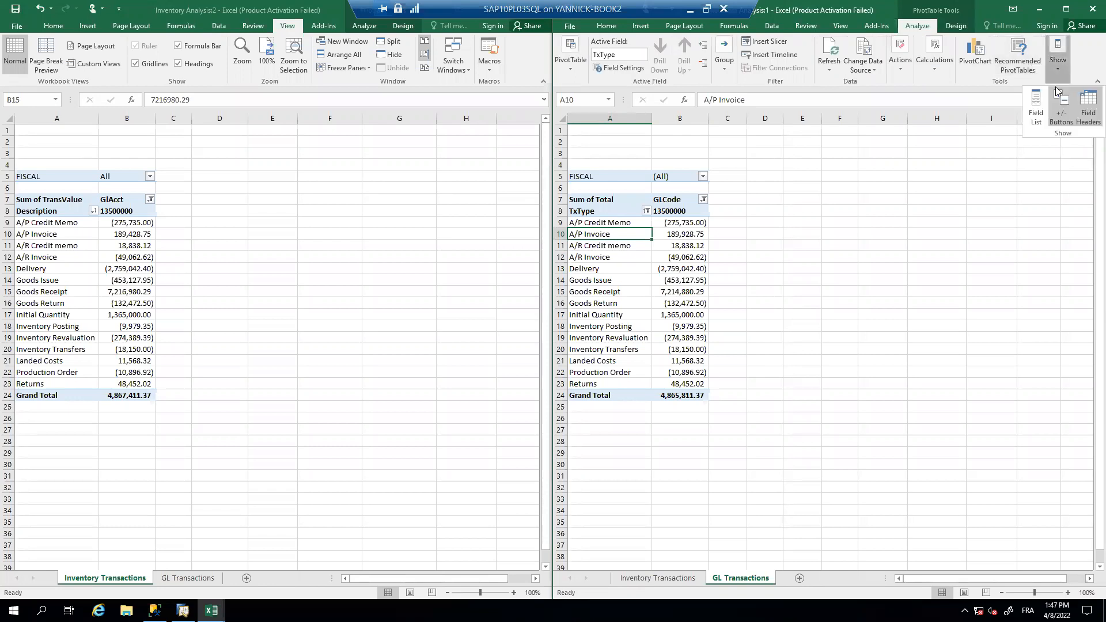
pyautogui.click(1035, 109)
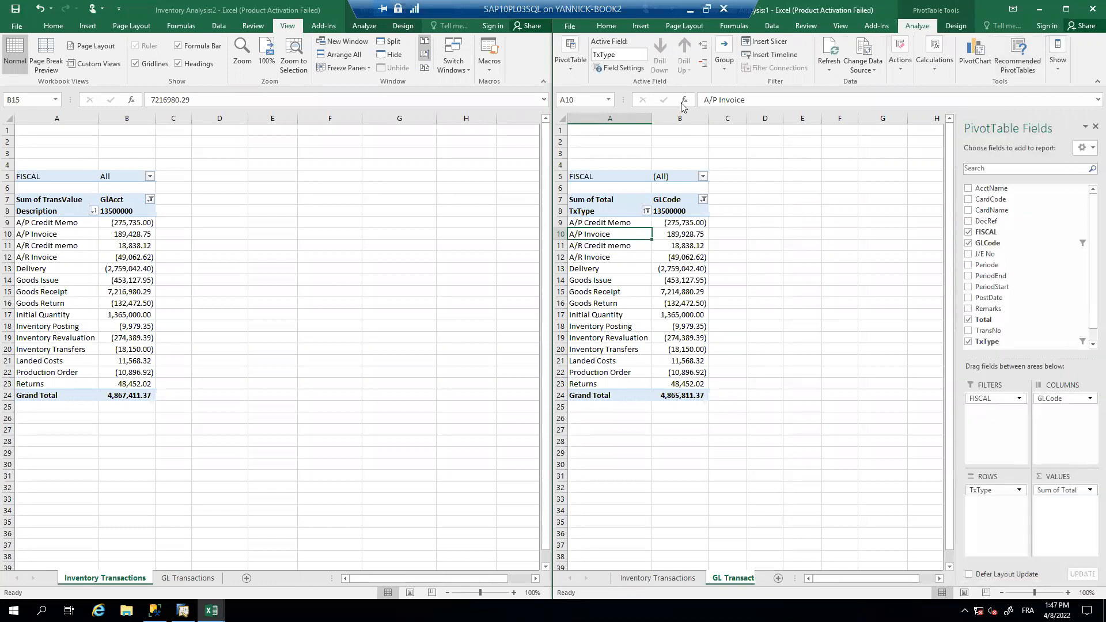
# - In the GL pivot table, move TxType to the filters and FISCAL to the rows, and filter TxType to A/P Invoice
pyautogui.click(663, 347)
pyautogui.moveTo(995, 477)
pyautogui.mouseDown()
pyautogui.moveTo(994, 410)
pyautogui.moveTo(997, 499)
pyautogui.mouseUp()
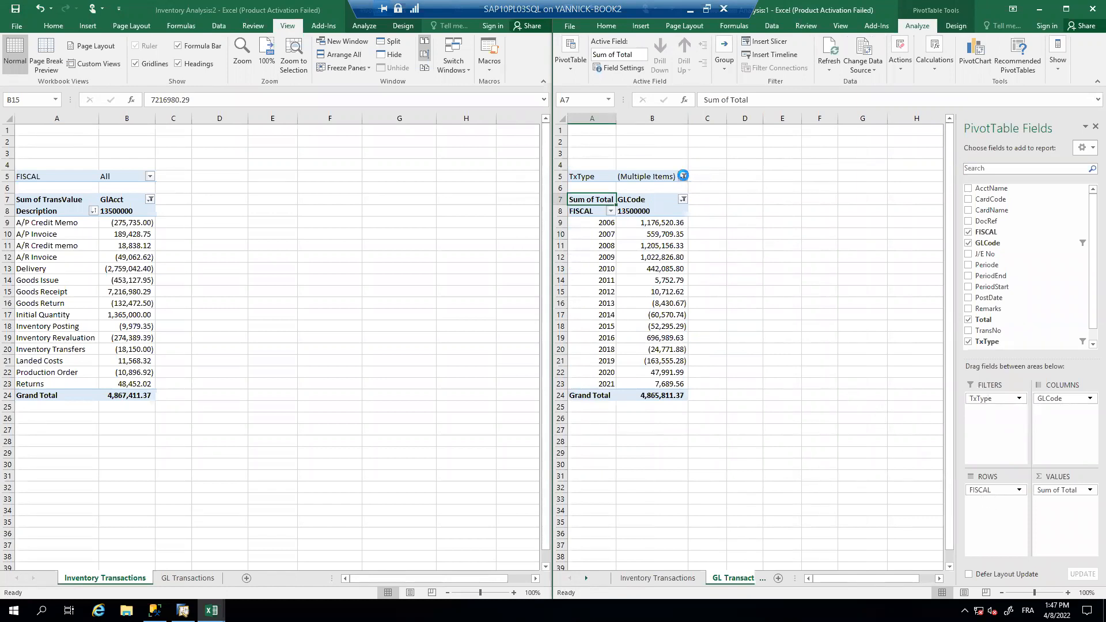
pyautogui.click(682, 176)
pyautogui.click(572, 204)
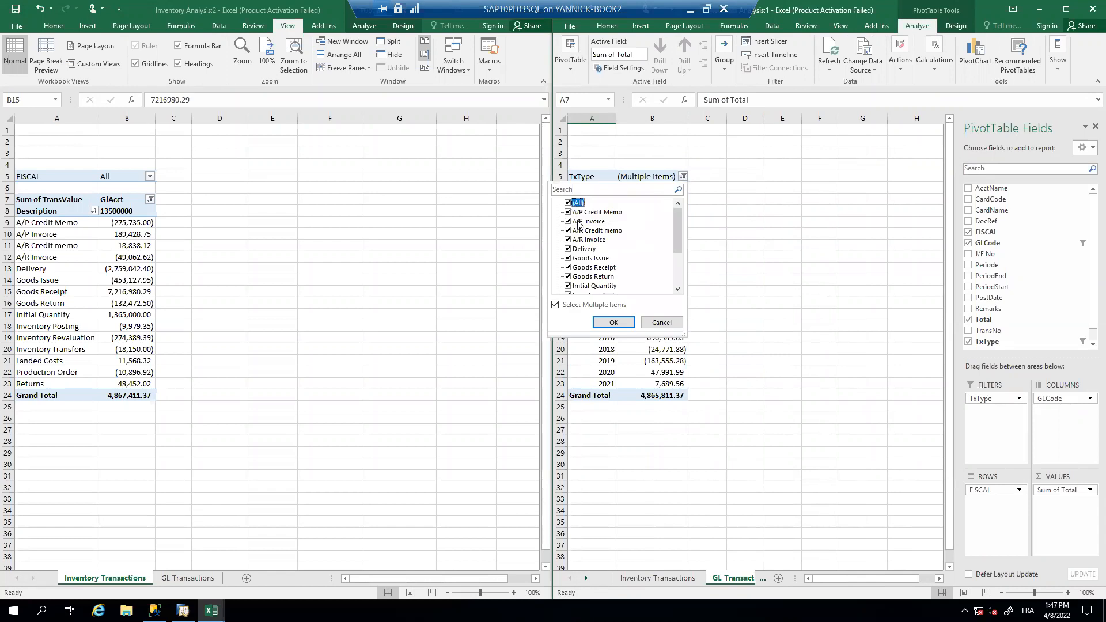
pyautogui.click(614, 322)
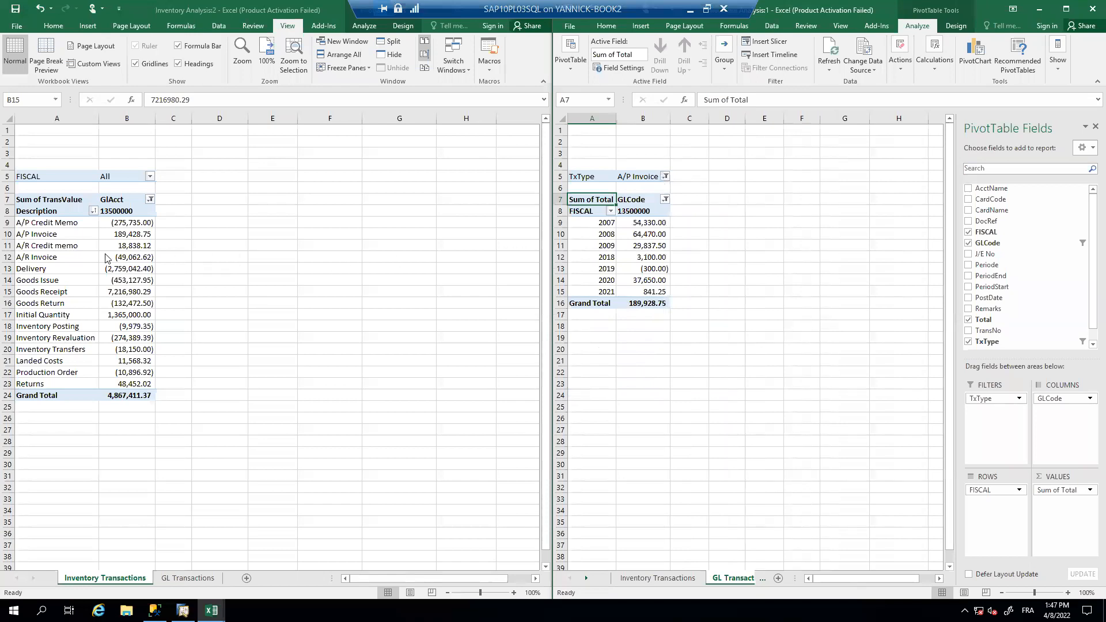
# - In the inventory pivot table, move Description to the filters and FISCAL to the rows, and filter Description to A/P Invoice
pyautogui.click(86, 254)
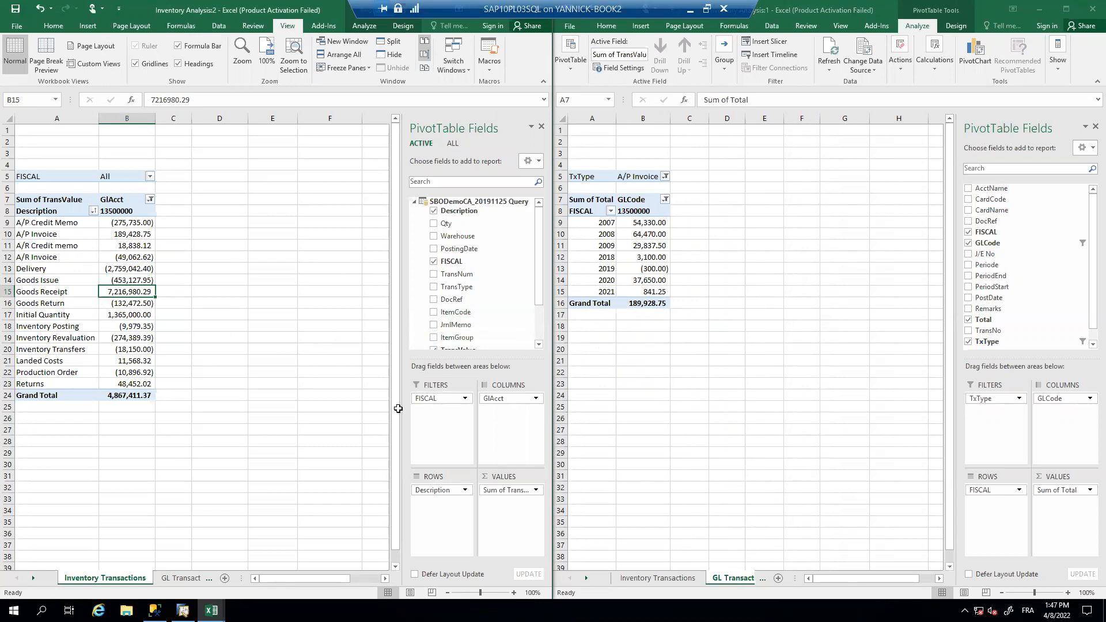
pyautogui.moveTo(447, 494)
pyautogui.mouseDown()
pyautogui.moveTo(438, 410)
pyautogui.moveTo(441, 491)
pyautogui.mouseUp()
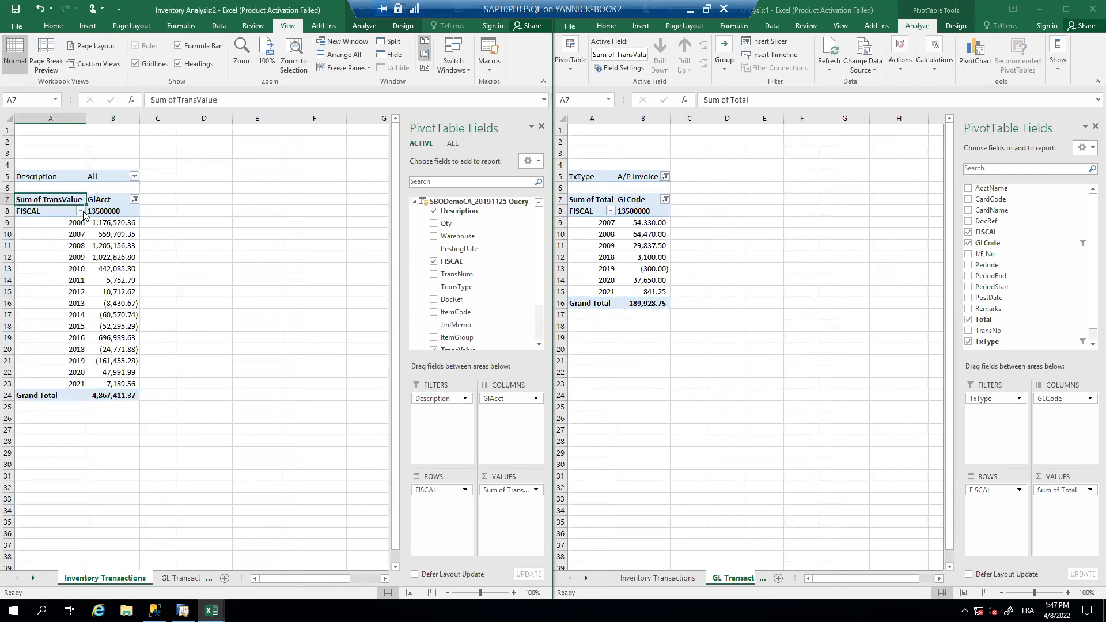
pyautogui.click(134, 177)
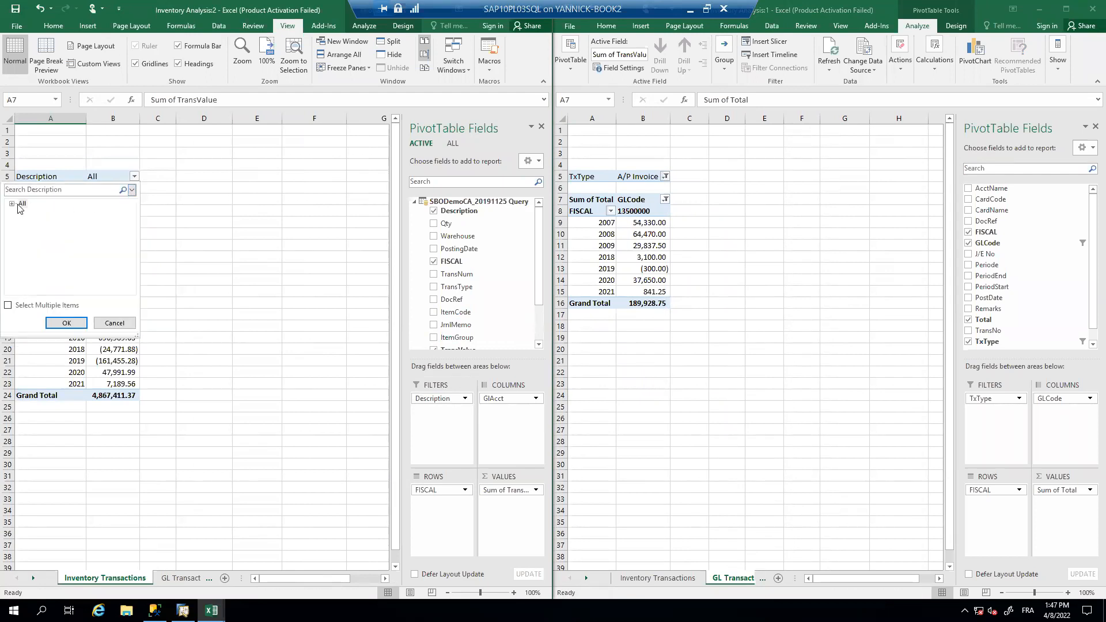
pyautogui.click(12, 205)
pyautogui.click(58, 222)
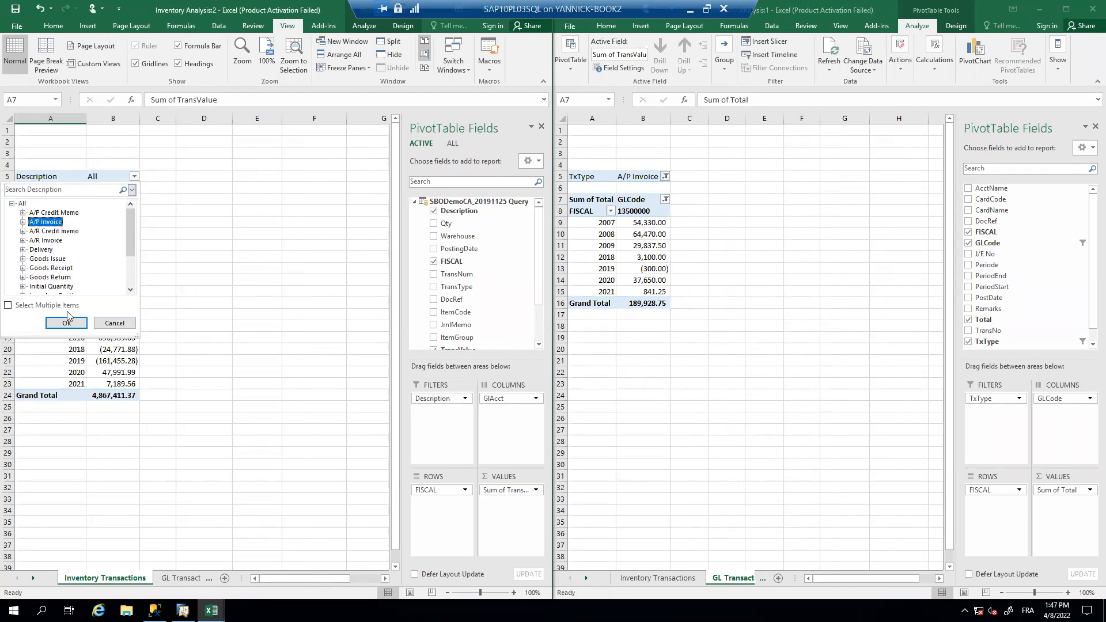
pyautogui.click(66, 323)
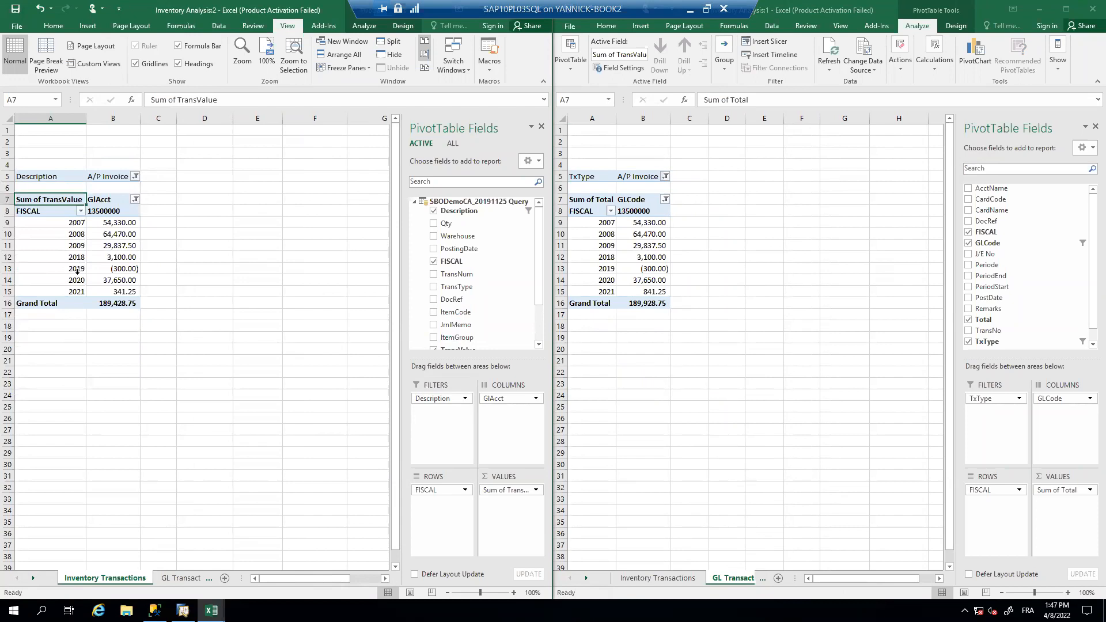
# - Compare the A/P Invoice amounts per fiscal year, from 2007 through 2021, between the inventory and GL pivot tables
pyautogui.click(651, 363)
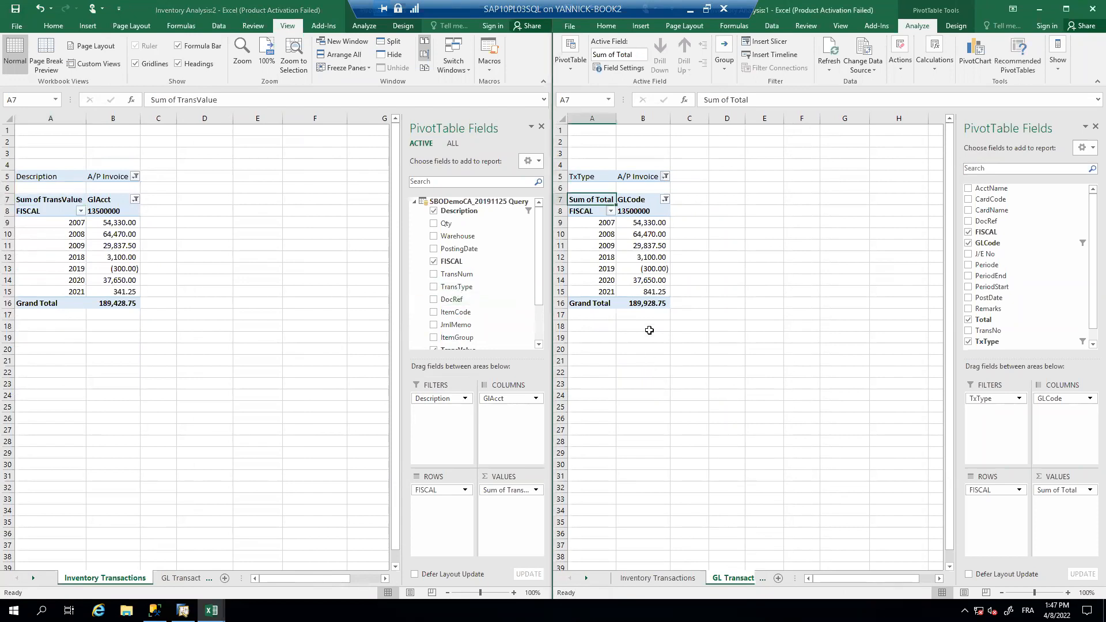
pyautogui.click(97, 223)
pyautogui.click(96, 222)
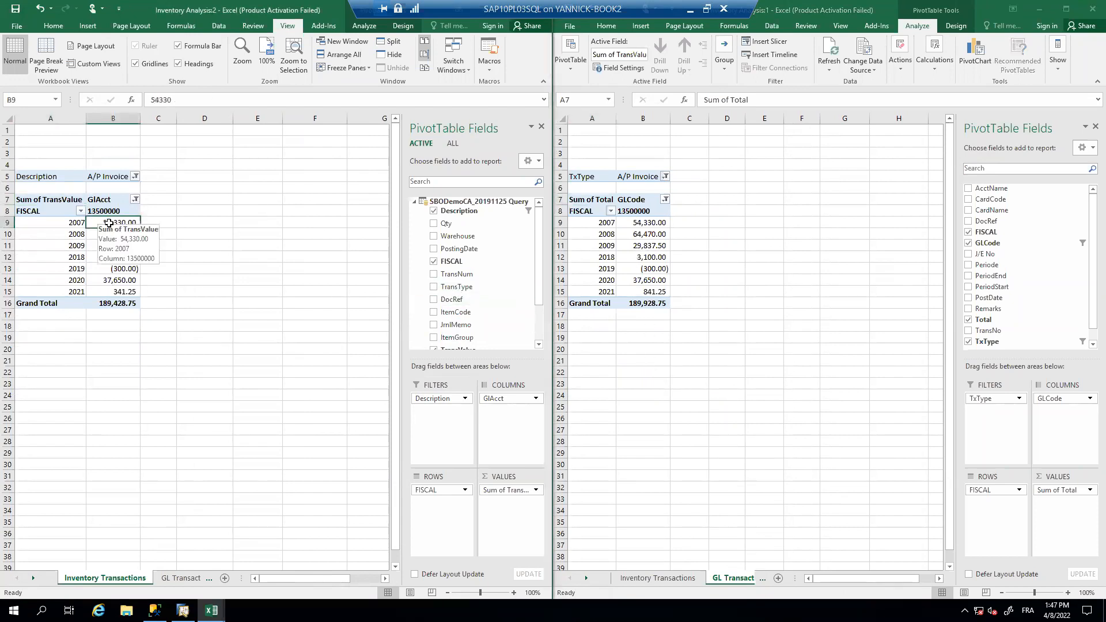
pyautogui.click(128, 269)
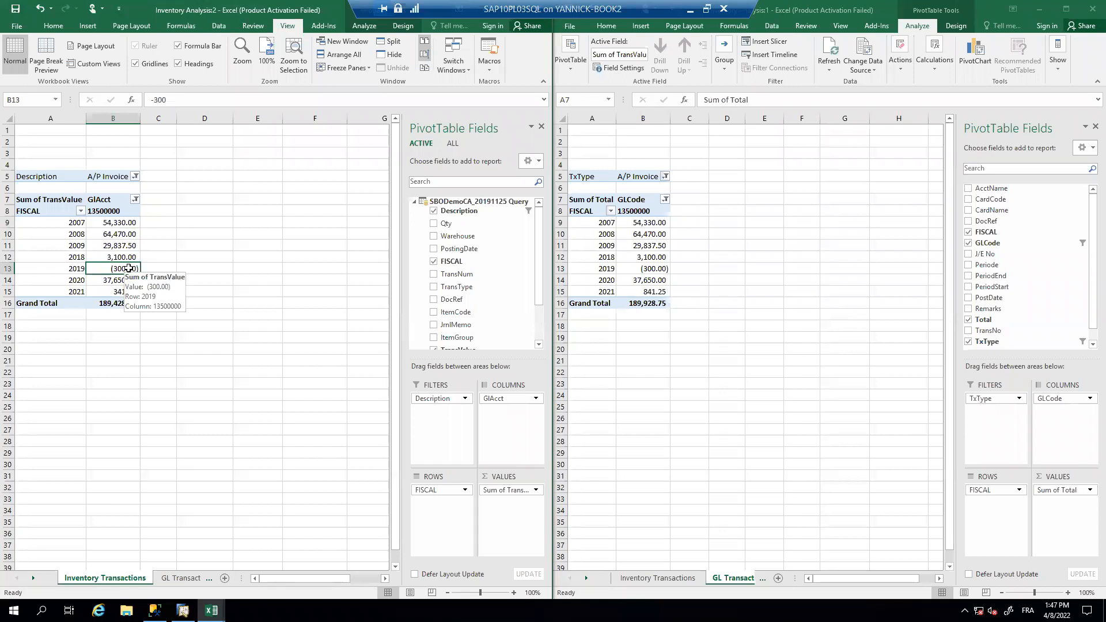
pyautogui.click(131, 291)
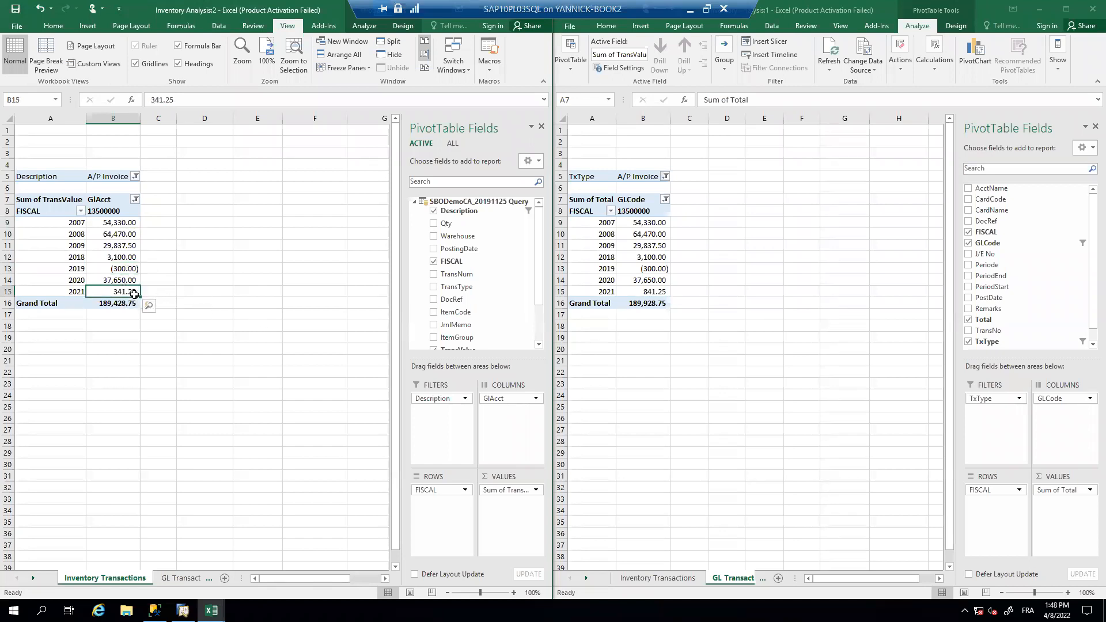
pyautogui.click(656, 297)
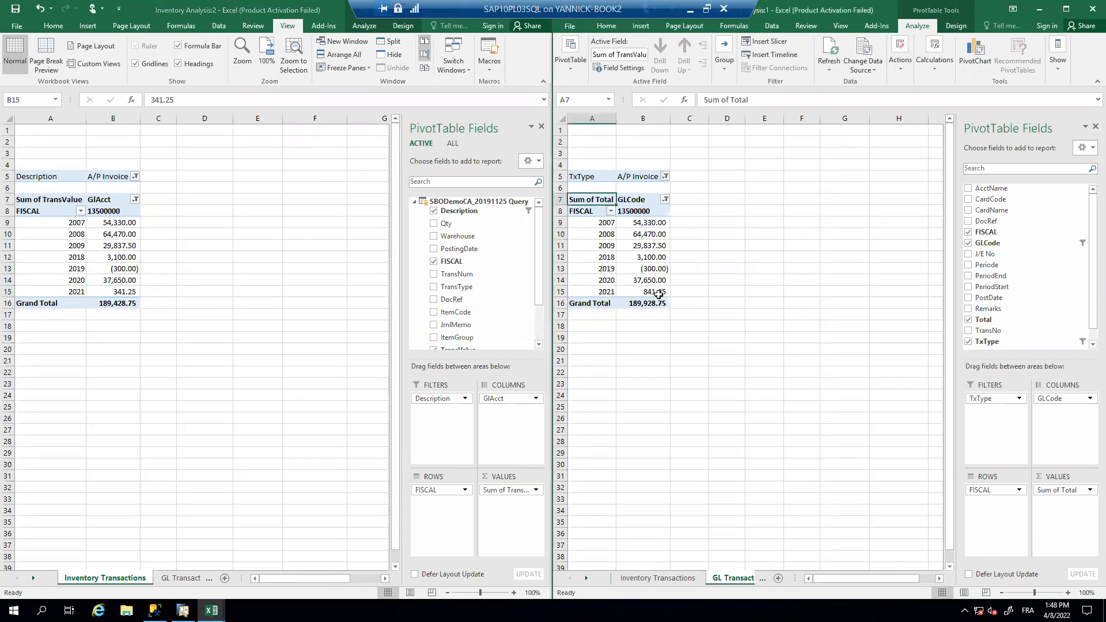
pyautogui.click(122, 293)
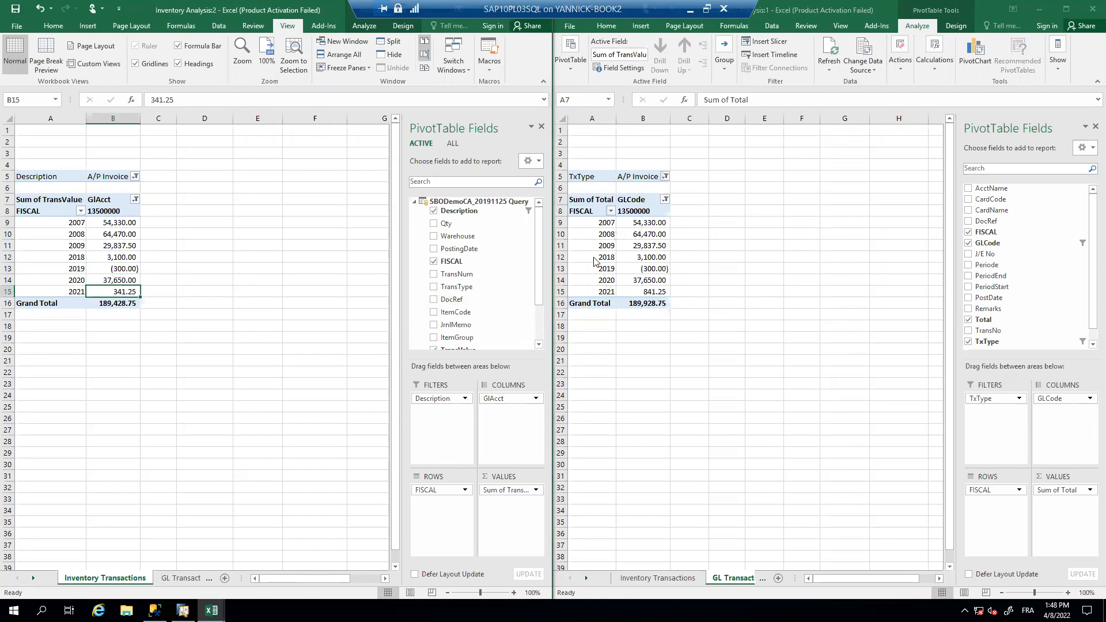
# - Move the FISCAL field from the rows to the filters in both the GL and inventory pivot tables
pyautogui.click(994, 494)
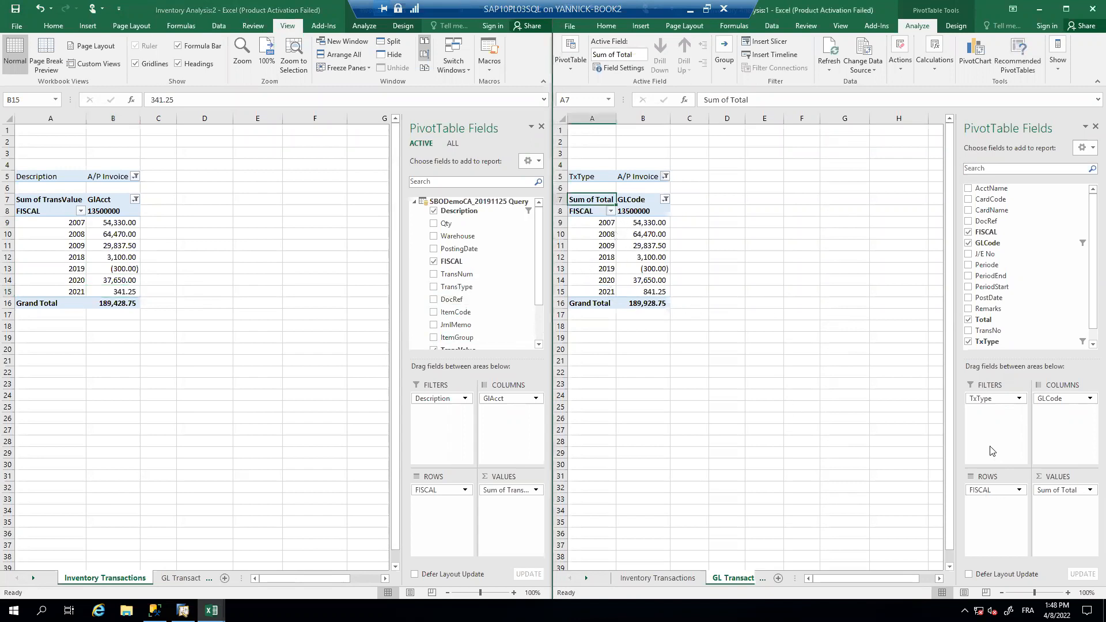
pyautogui.moveTo(988, 476); pyautogui.dragTo(995, 410)
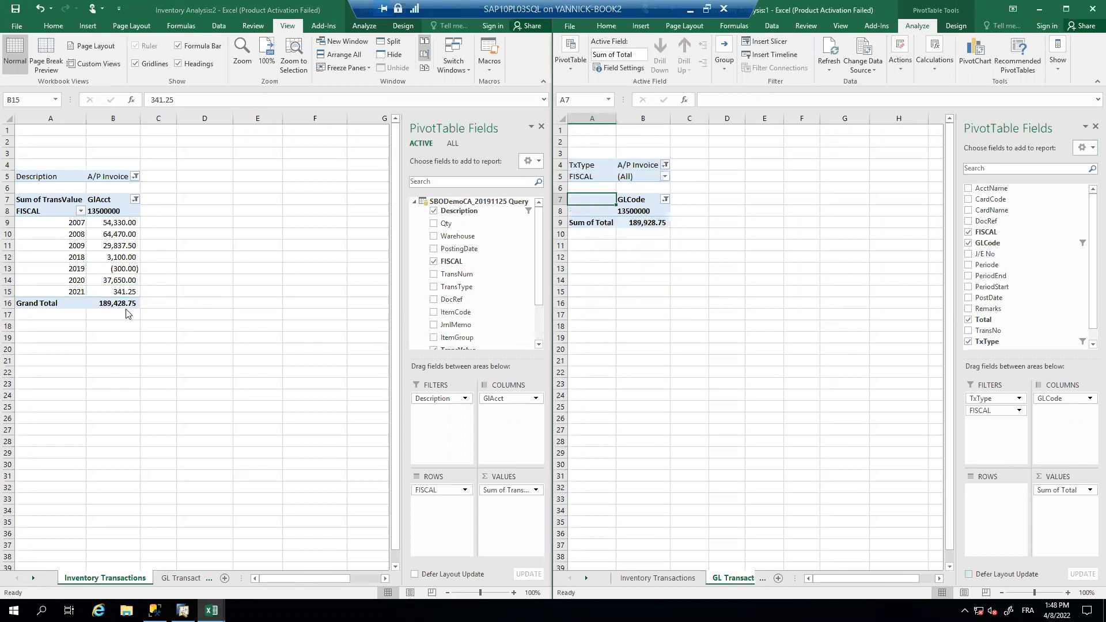
pyautogui.click(92, 286)
pyautogui.moveTo(432, 490); pyautogui.dragTo(466, 439)
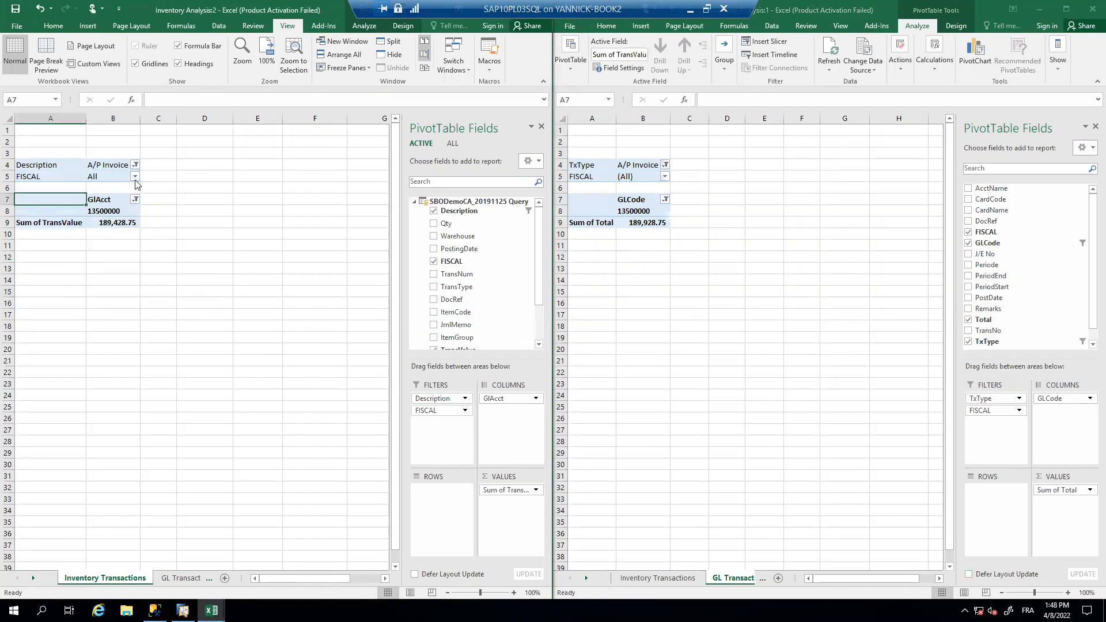
# - Filter the FISCAL field of the inventory pivot table to 2021
pyautogui.click(134, 177)
pyautogui.click(12, 203)
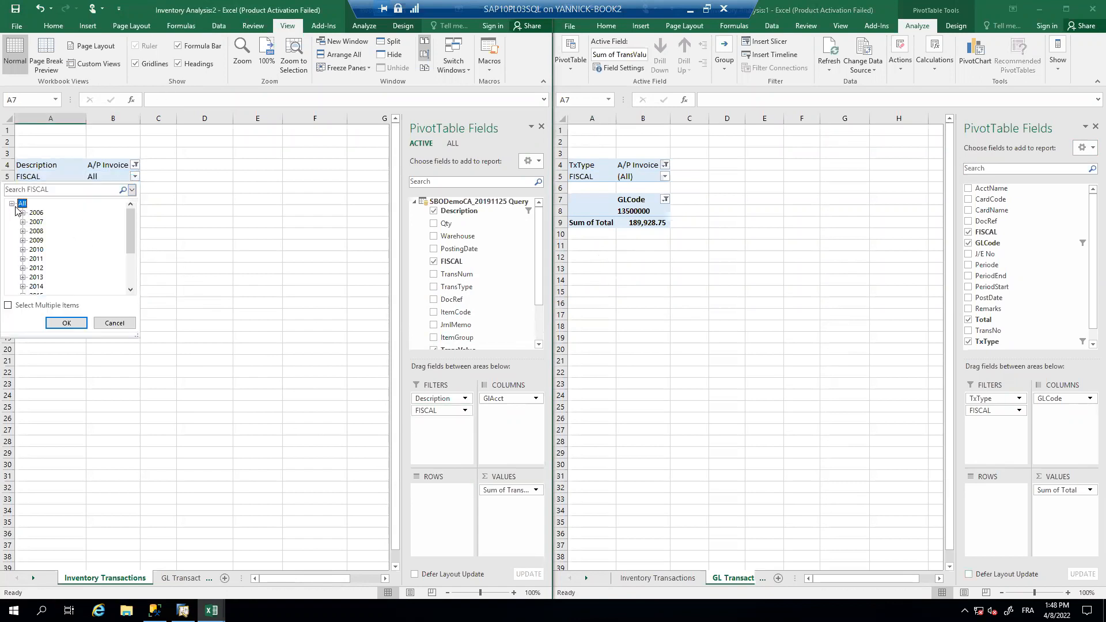
pyautogui.moveTo(129, 245); pyautogui.dragTo(129, 287)
pyautogui.click(35, 277)
pyautogui.click(66, 323)
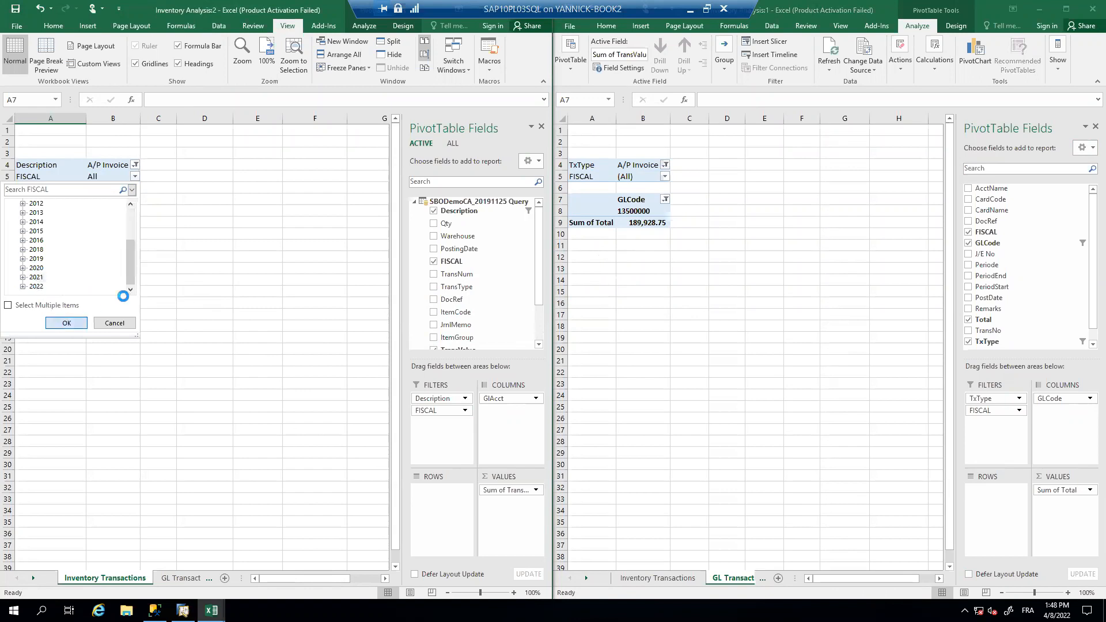
# - Filter the FISCAL field of the GL pivot table to 2021
pyautogui.click(664, 176)
pyautogui.moveTo(660, 231); pyautogui.dragTo(660, 270)
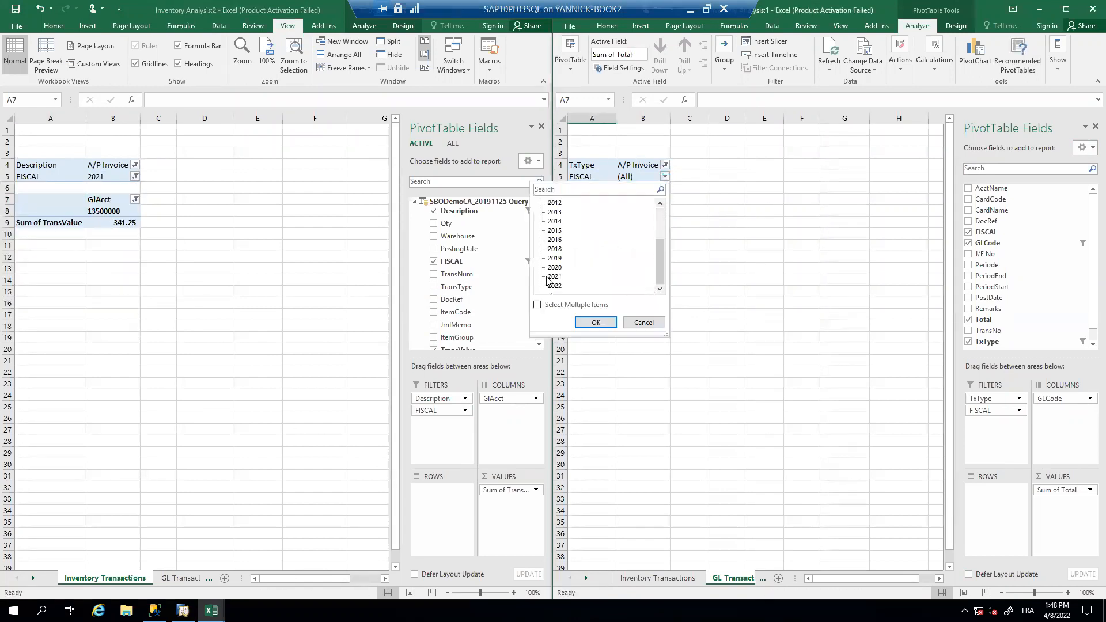
pyautogui.click(561, 278)
pyautogui.click(596, 322)
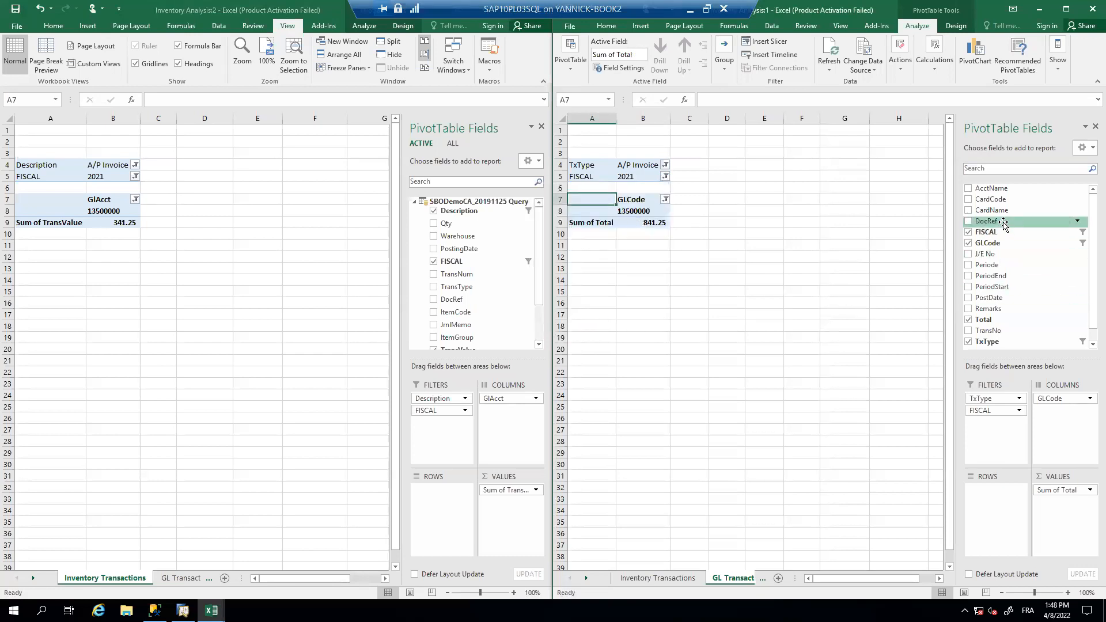
# - Add the DocRef field to the rows of both pivot tables and select document PU-587 in the GL pivot table
pyautogui.moveTo(1003, 225); pyautogui.dragTo(995, 500)
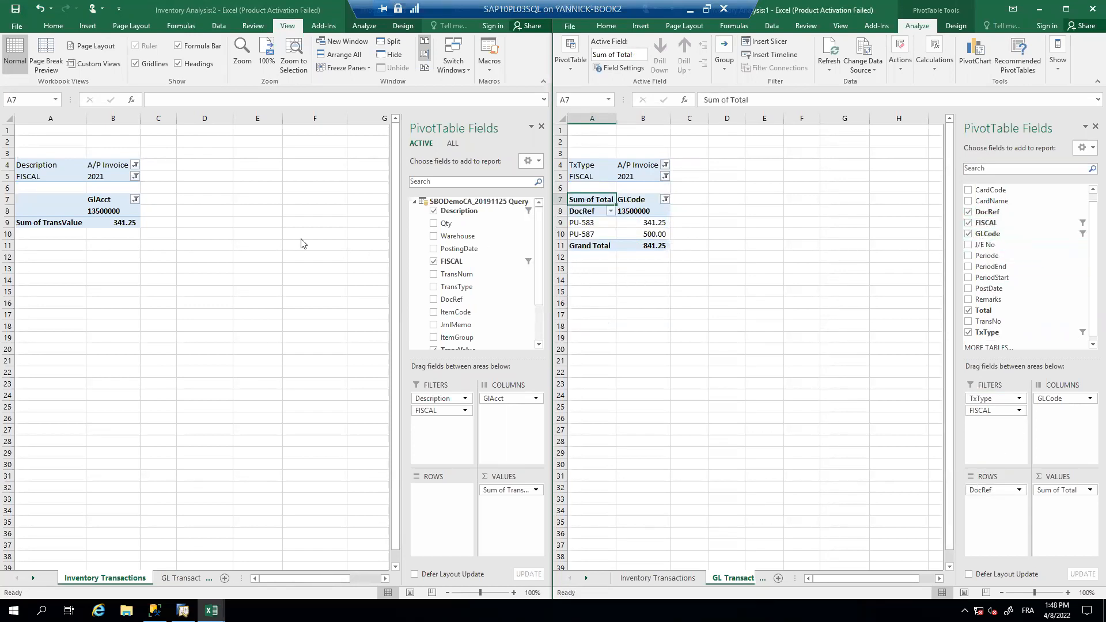
pyautogui.click(61, 203)
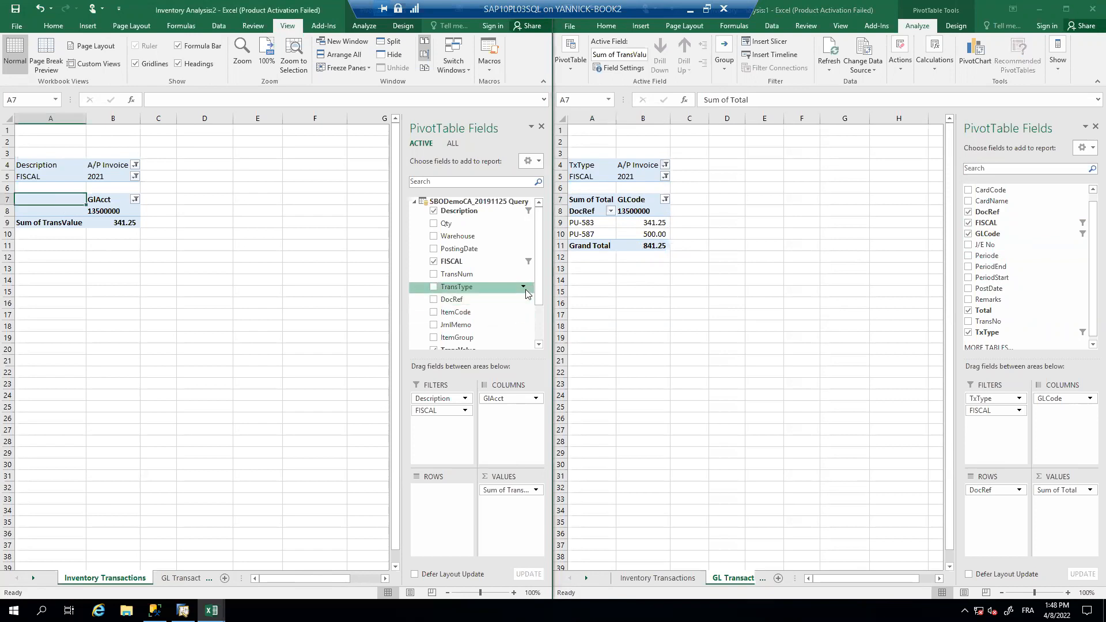
pyautogui.moveTo(445, 298); pyautogui.dragTo(433, 495)
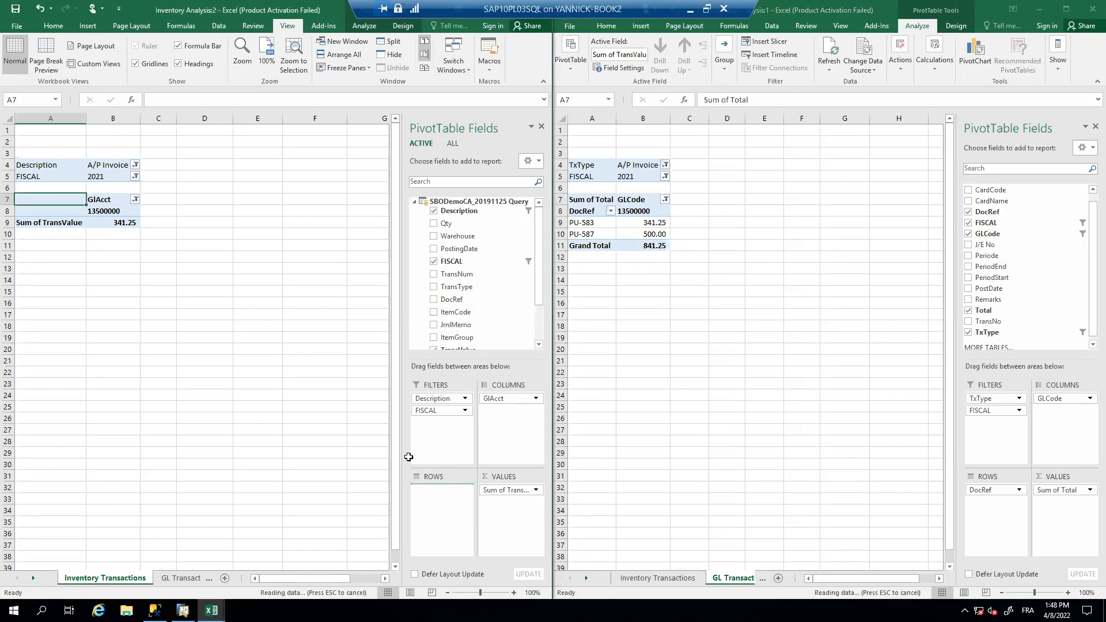
pyautogui.click(605, 240)
pyautogui.click(577, 235)
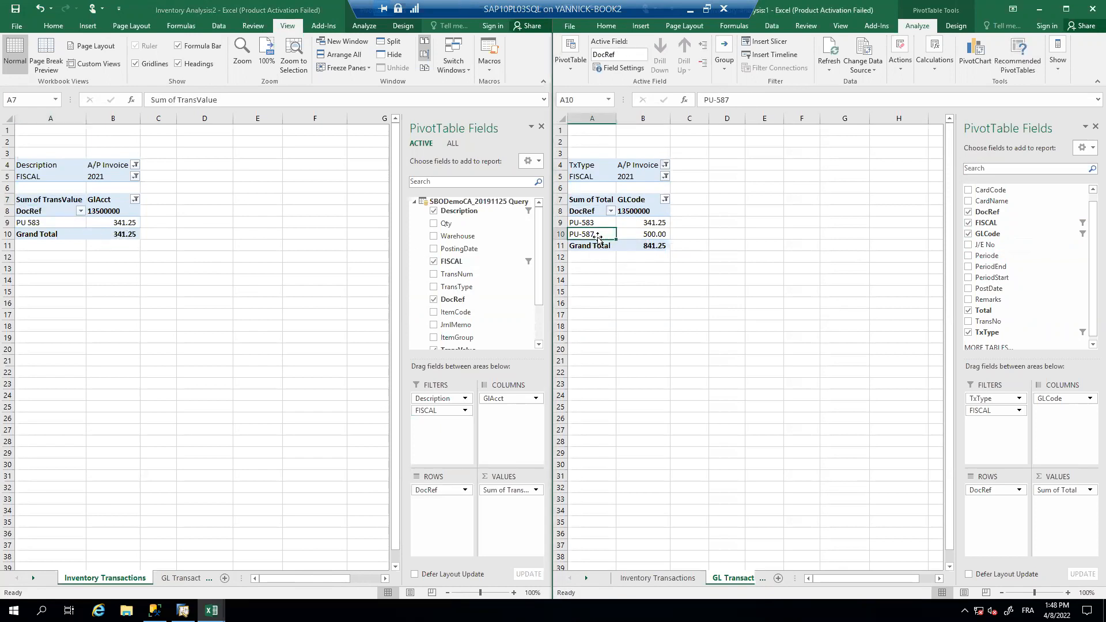
pyautogui.click(627, 419)
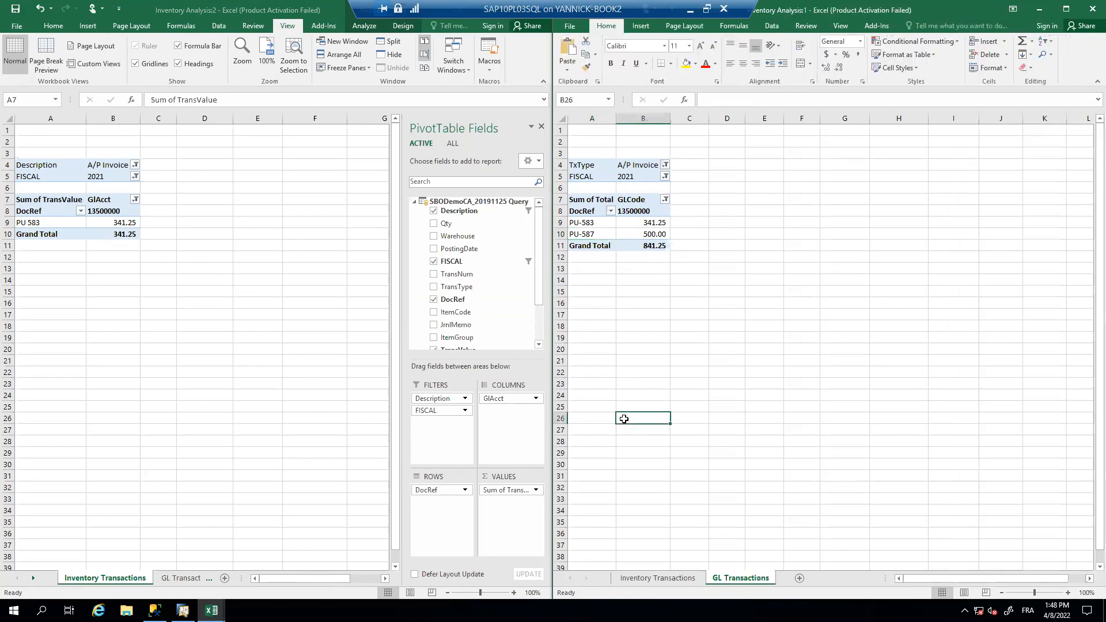
pyautogui.click(90, 333)
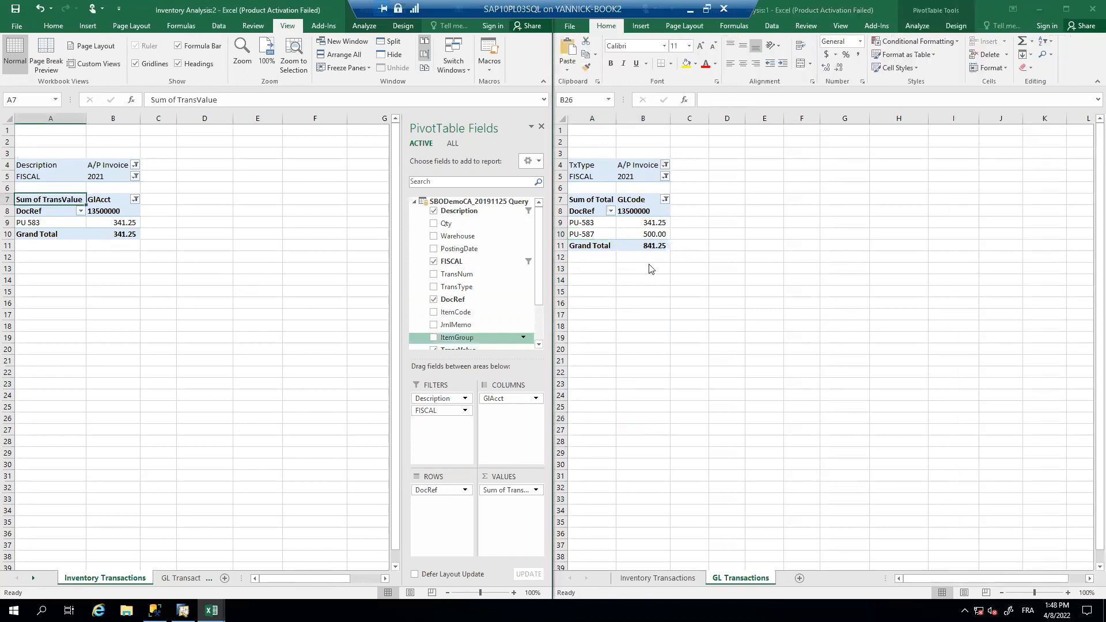
pyautogui.click(603, 240)
pyautogui.click(603, 240)
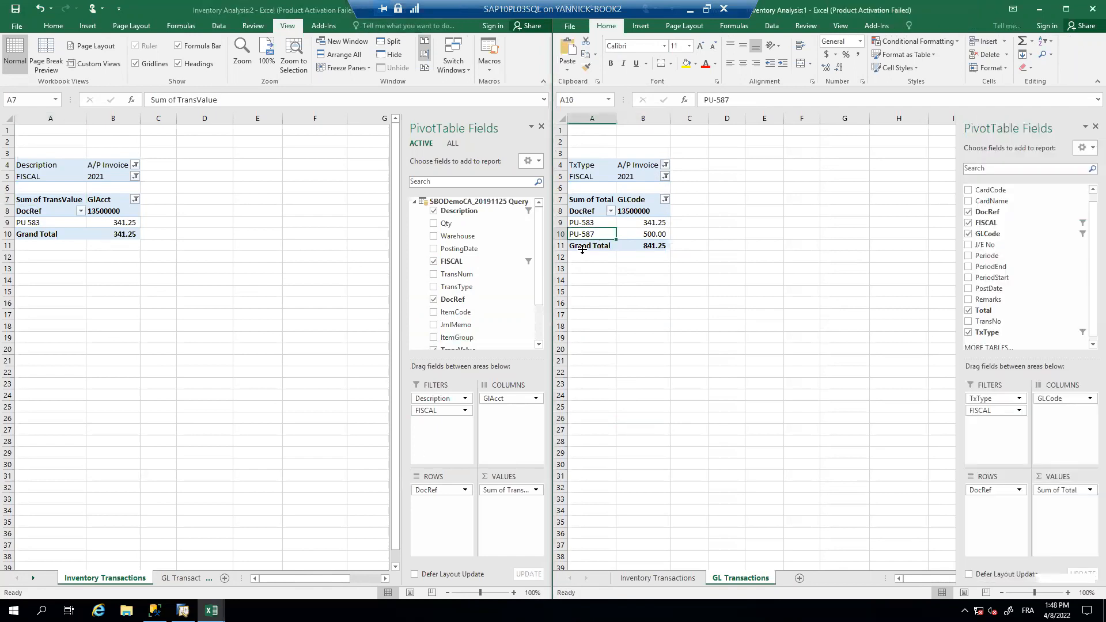
# - Switch to SAP Business One and look up A/P invoice number 587 under Purchasing - A/P
pyautogui.click(183, 610)
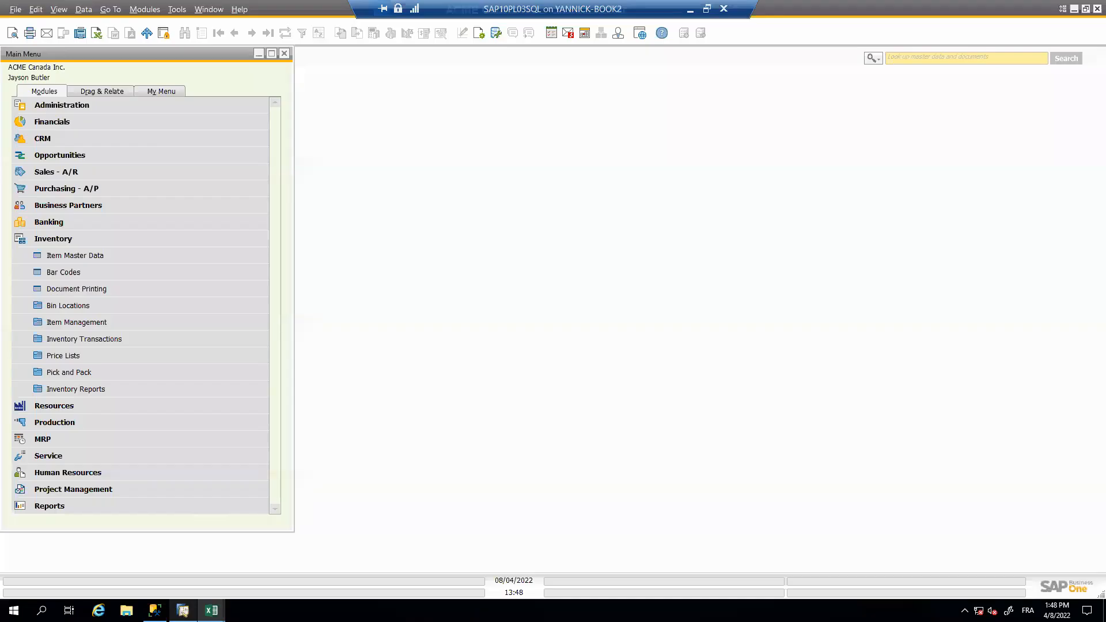
pyautogui.click(75, 193)
pyautogui.click(95, 339)
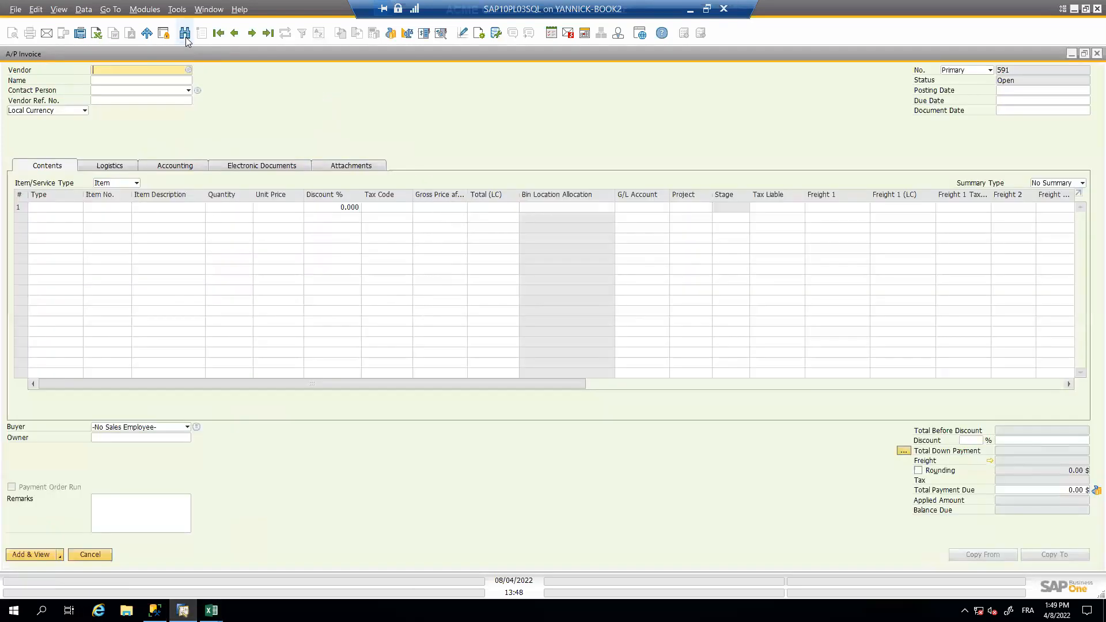
pyautogui.click(185, 34)
pyautogui.write('587')
pyautogui.press('Return')
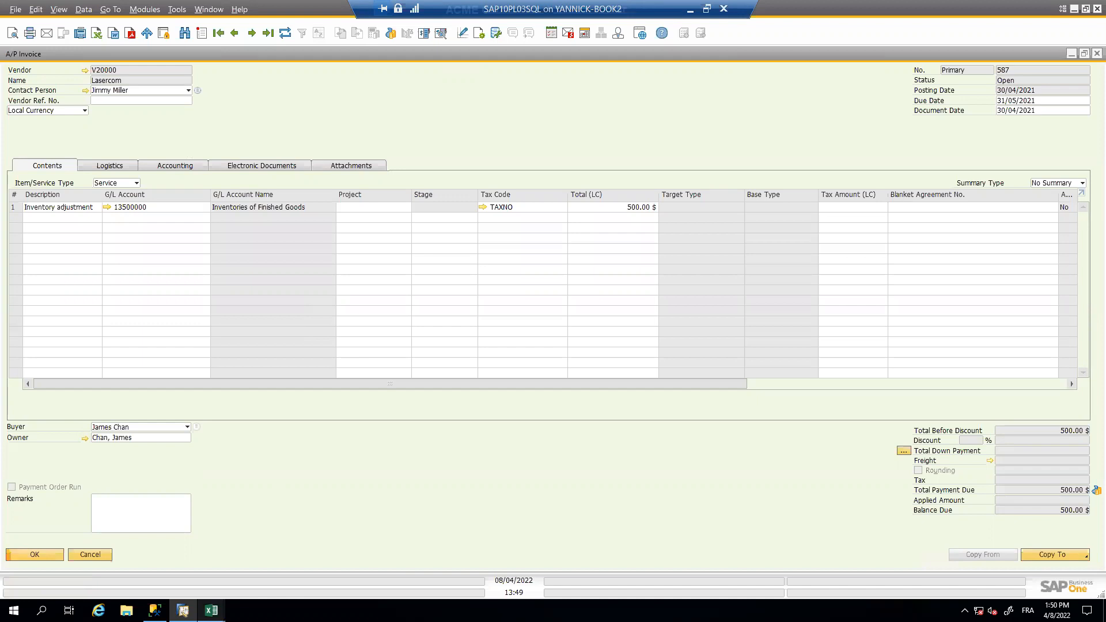
# - Switch back to both Excel windows showing the inventory and GL pivot tables side by side
pyautogui.moveTo(211, 610)
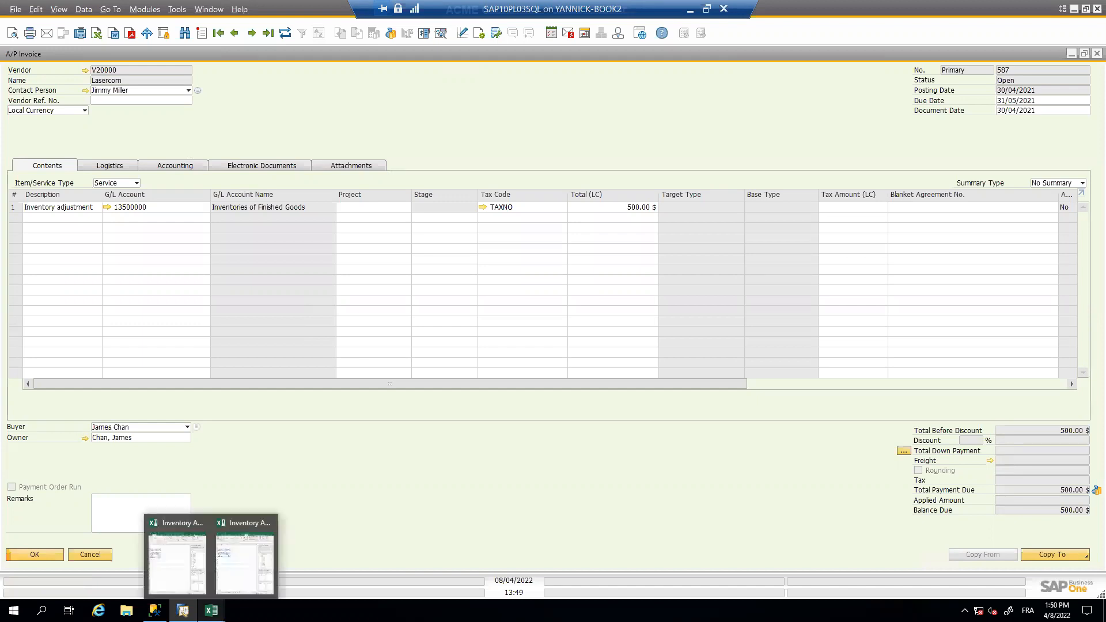
pyautogui.click(225, 575)
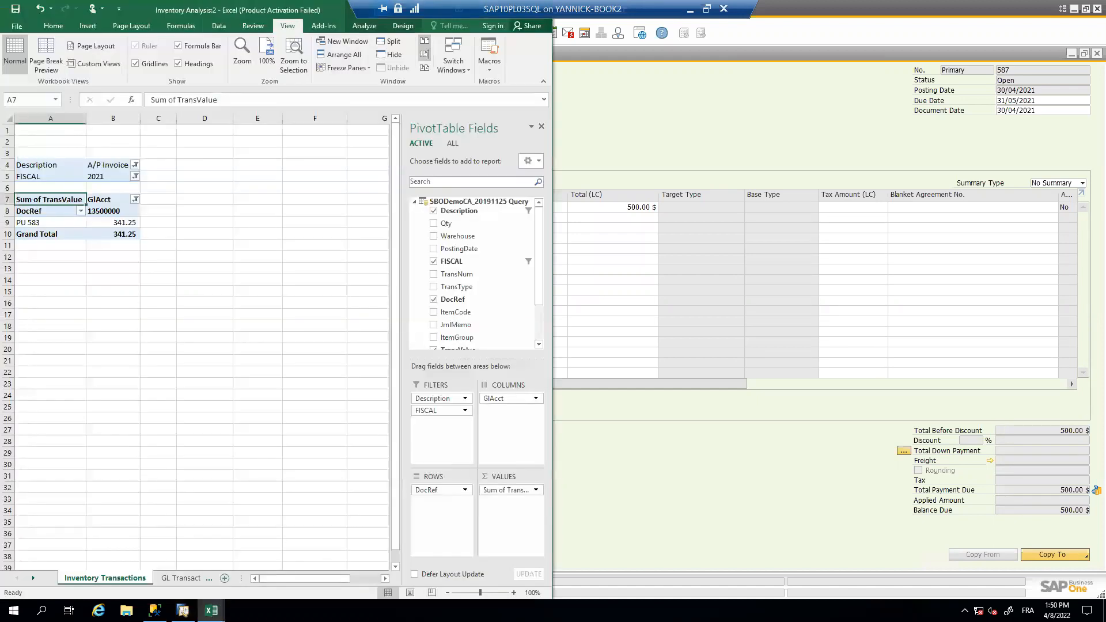
pyautogui.moveTo(211, 609)
pyautogui.click(195, 578)
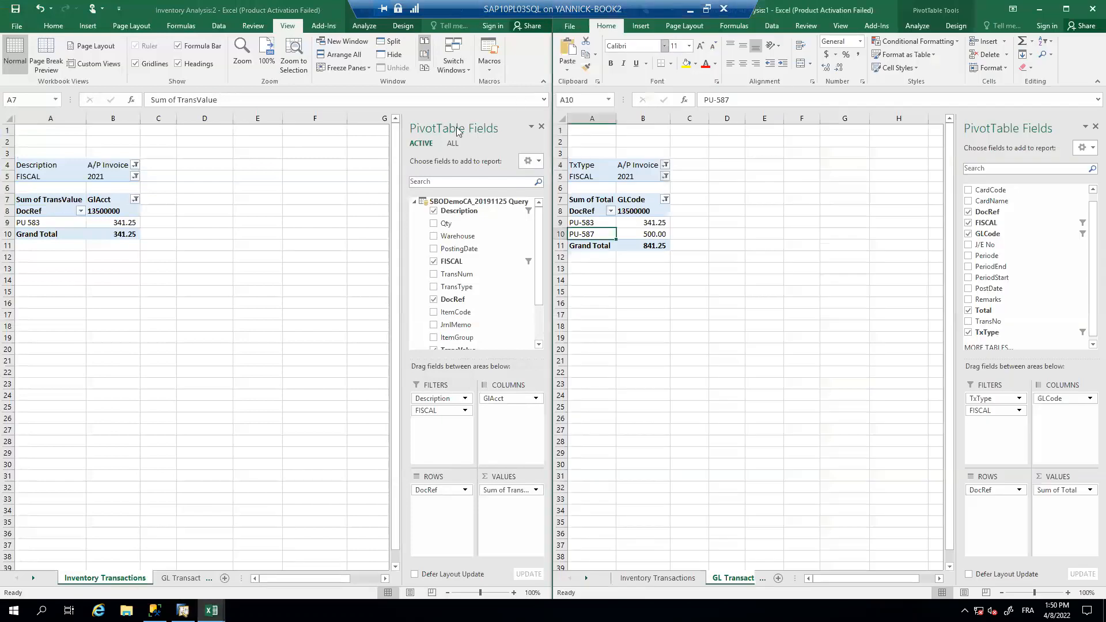
pyautogui.click(138, 182)
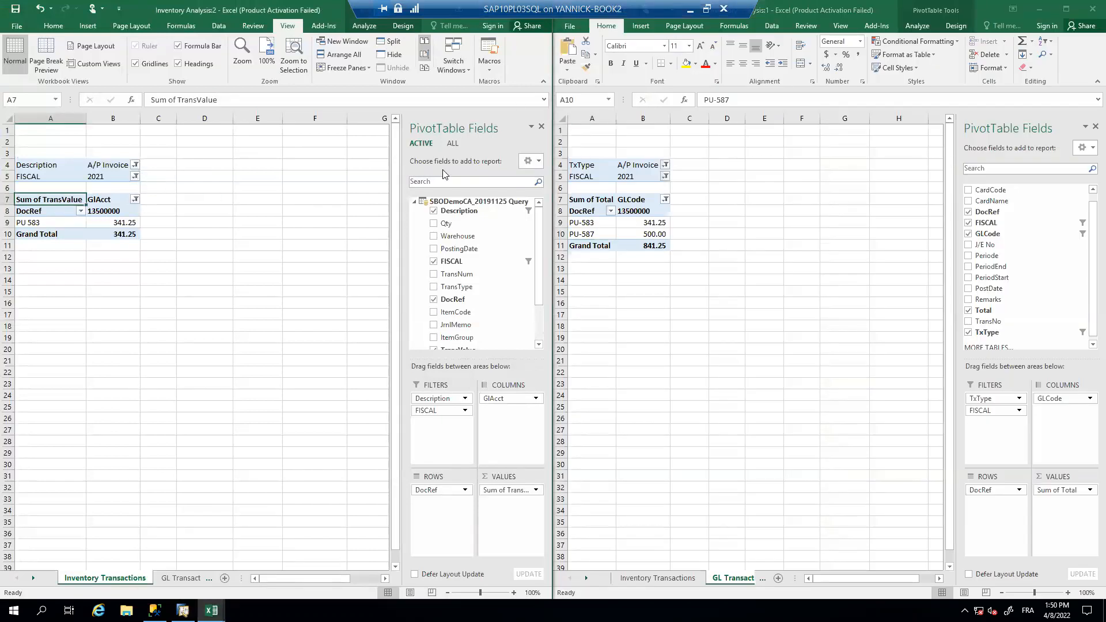
pyautogui.click(158, 177)
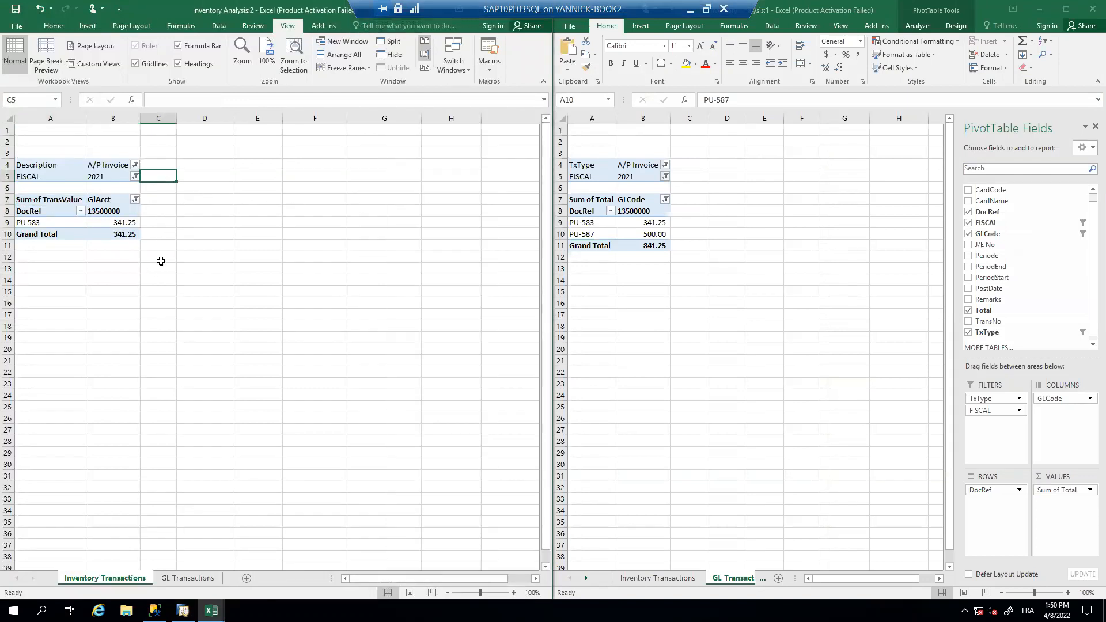
# - Filter the inventory pivot table to Goods Issue transactions of fiscal year 2019
pyautogui.click(135, 166)
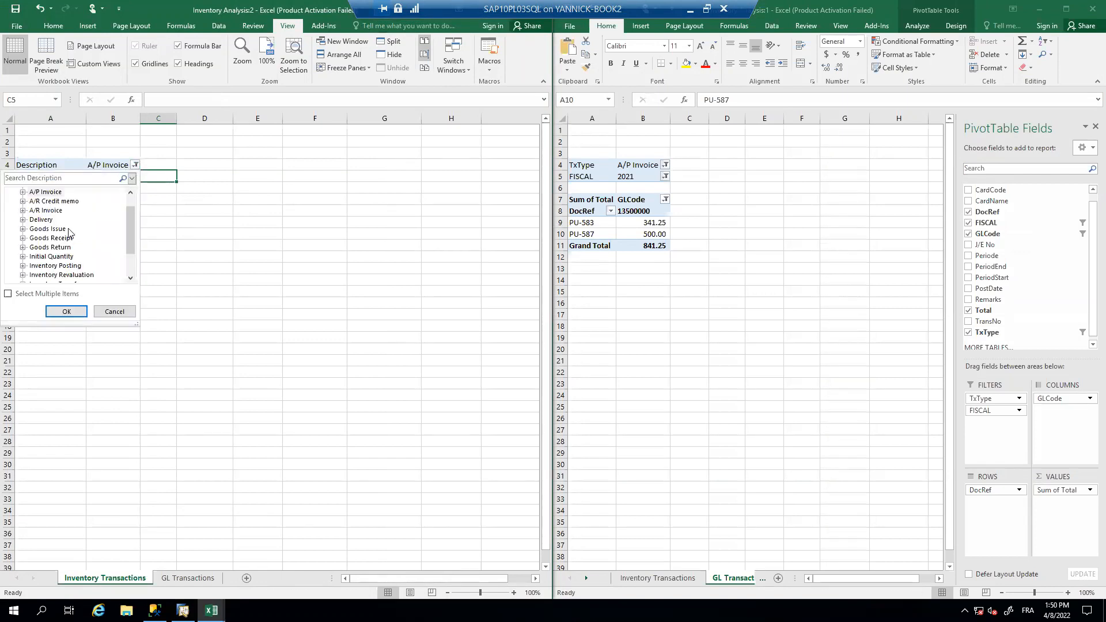
pyautogui.click(56, 231)
pyautogui.click(66, 311)
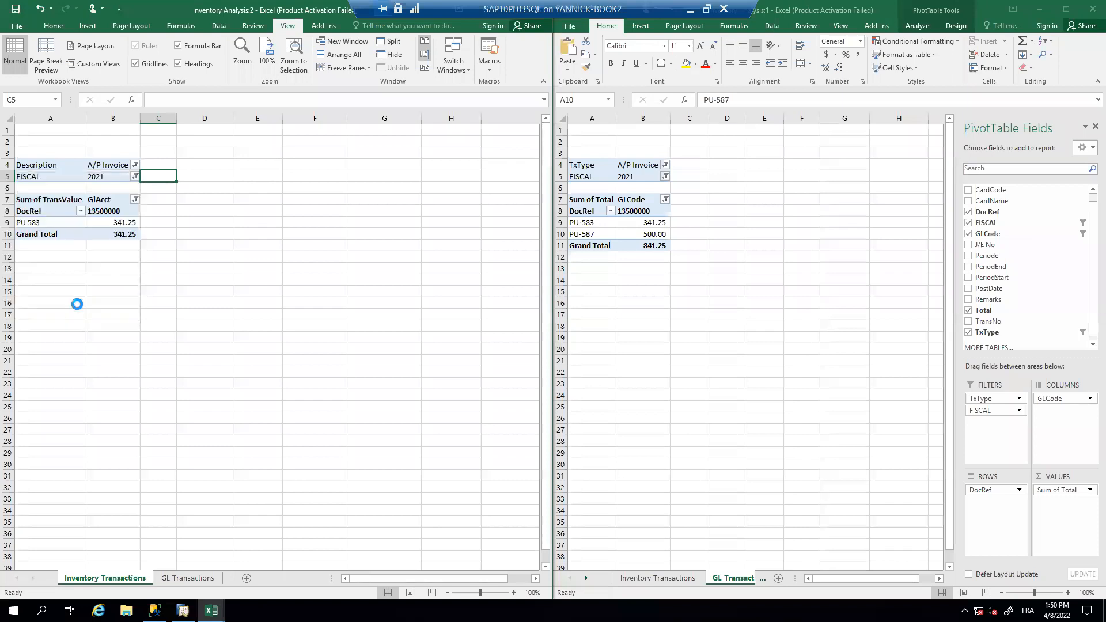
pyautogui.click(137, 176)
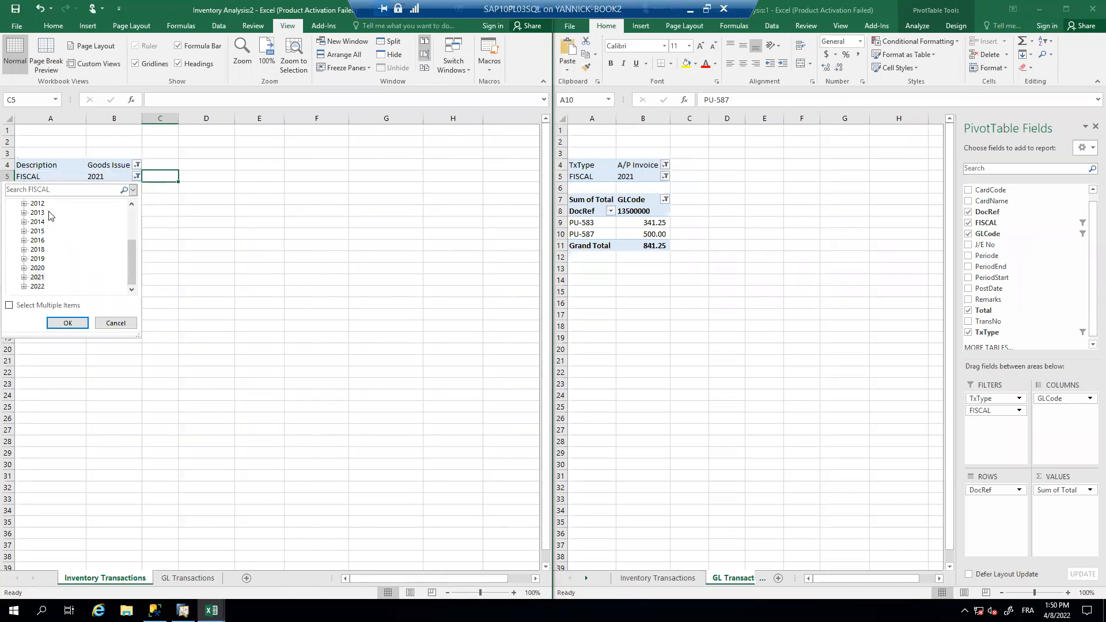
pyautogui.click(37, 258)
pyautogui.click(68, 323)
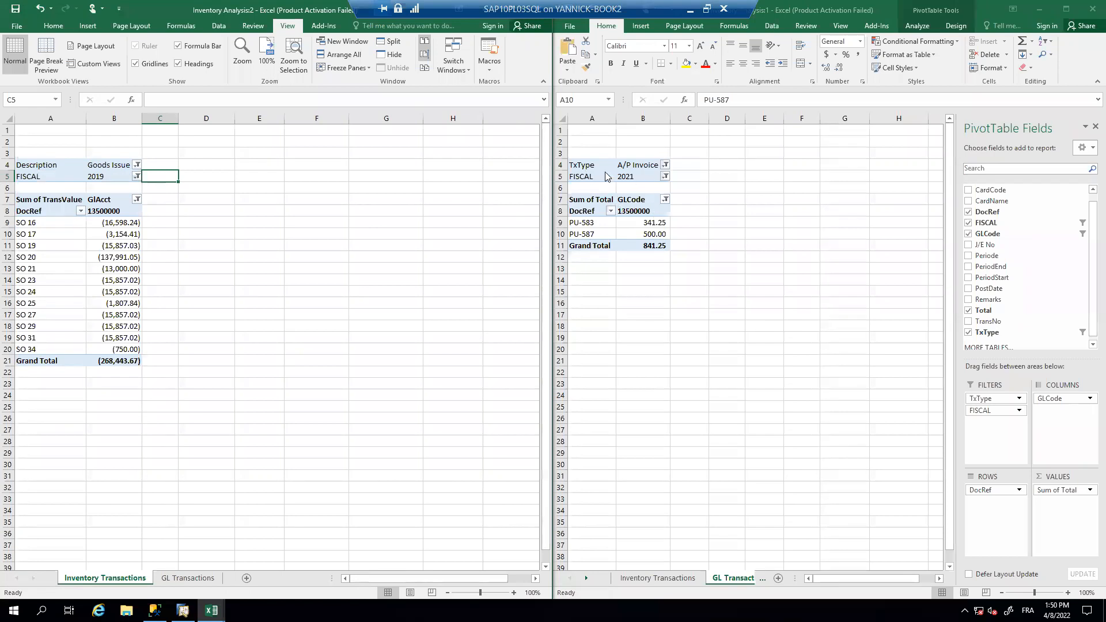
# - Change the TxType filter of the GL pivot table from A/P Invoice to Goods Issue
pyautogui.click(665, 165)
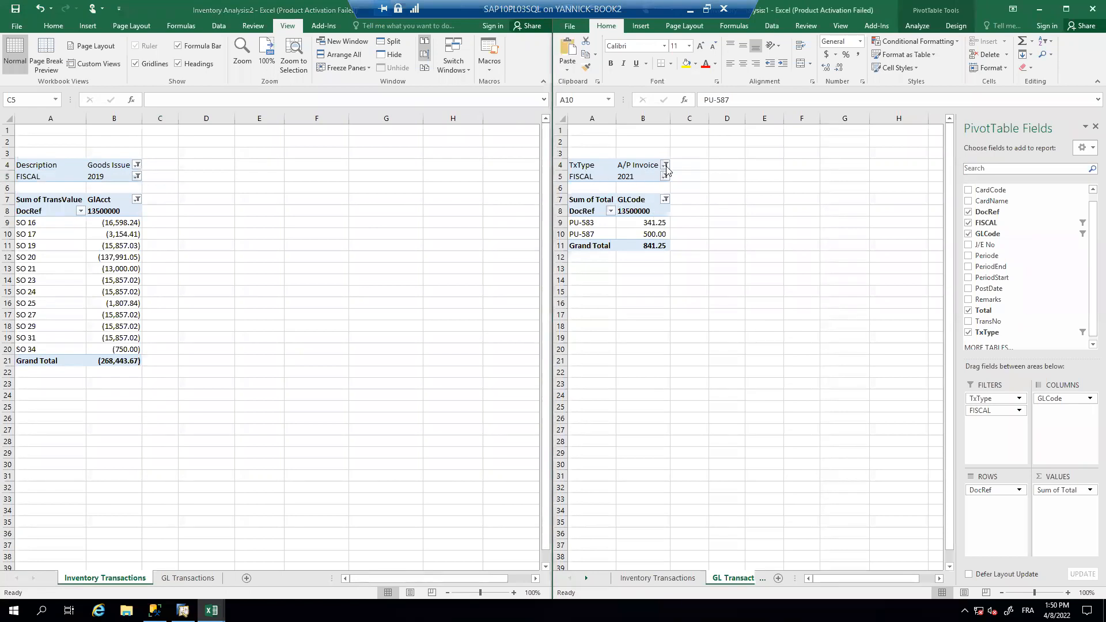
pyautogui.click(665, 165)
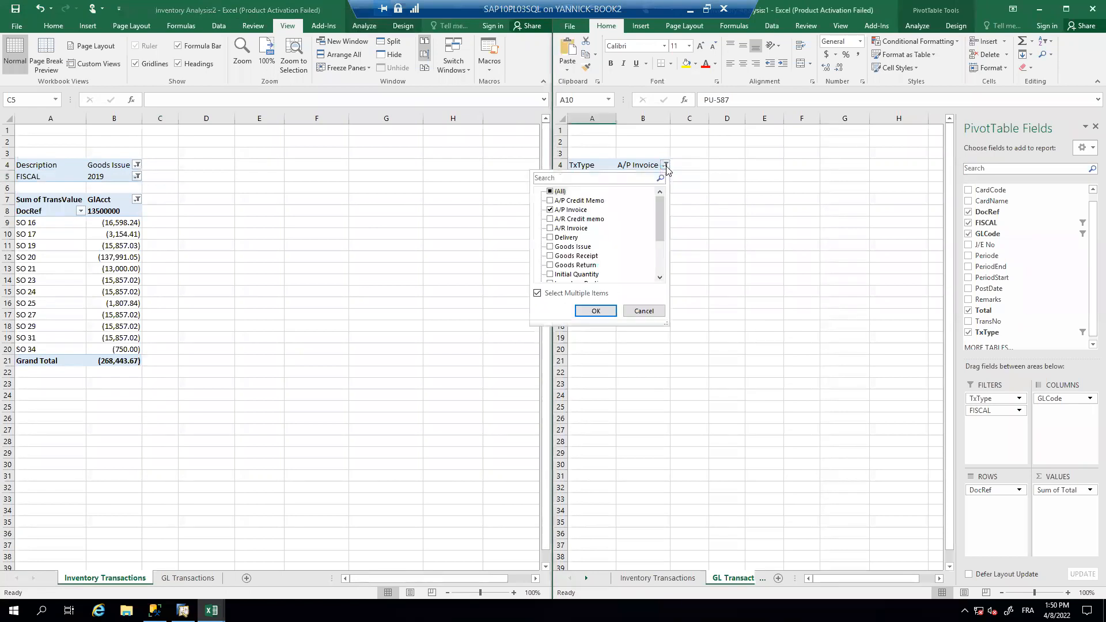
pyautogui.click(550, 210)
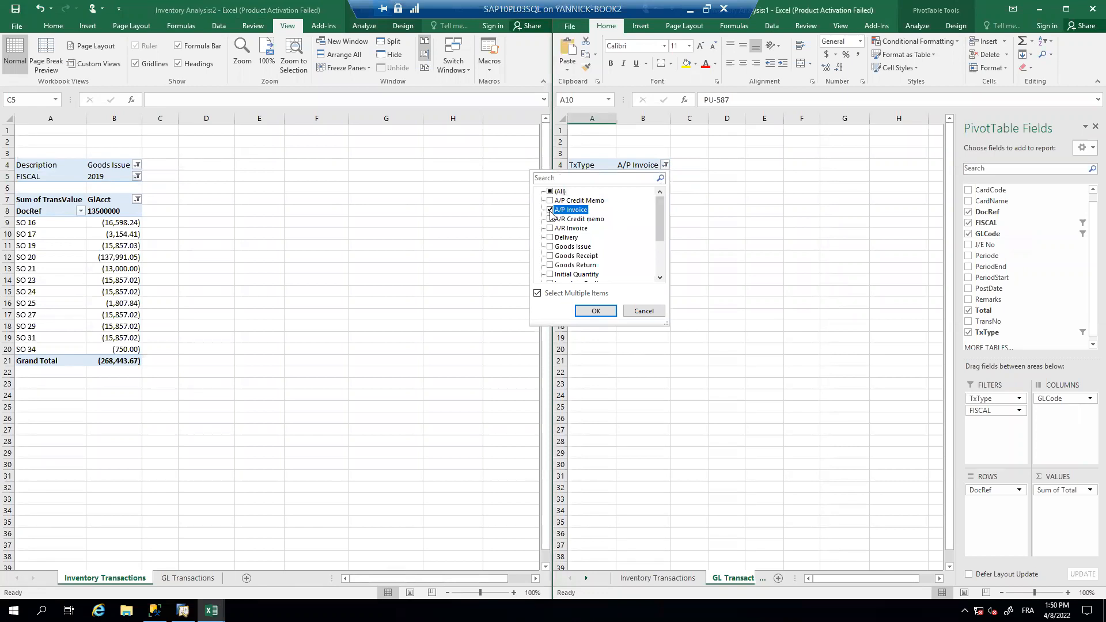
pyautogui.click(556, 248)
pyautogui.click(551, 247)
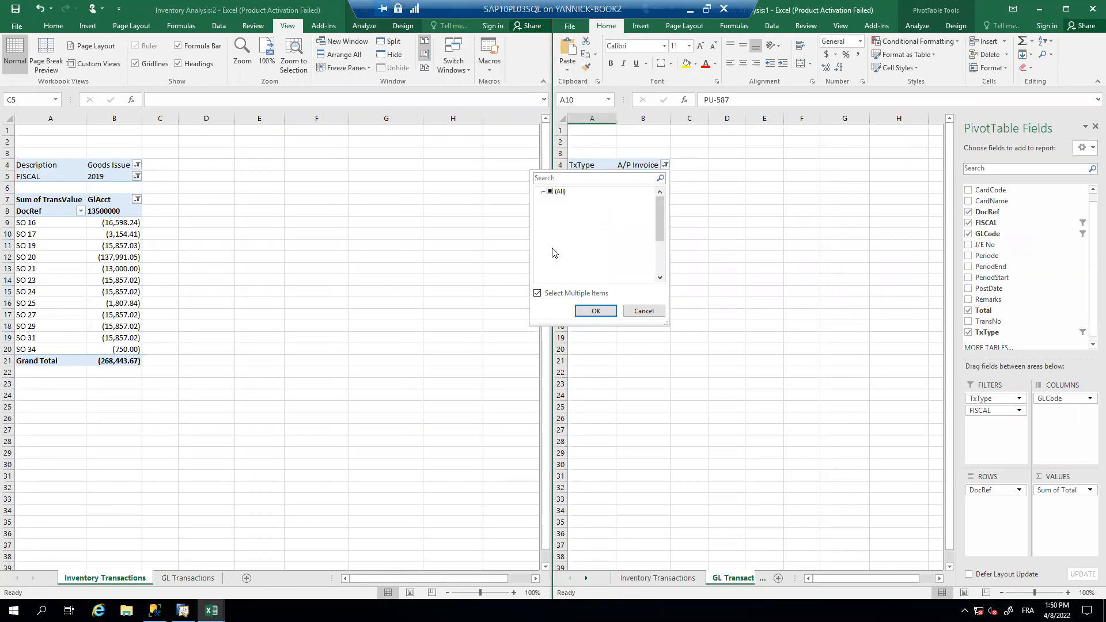
pyautogui.click(597, 310)
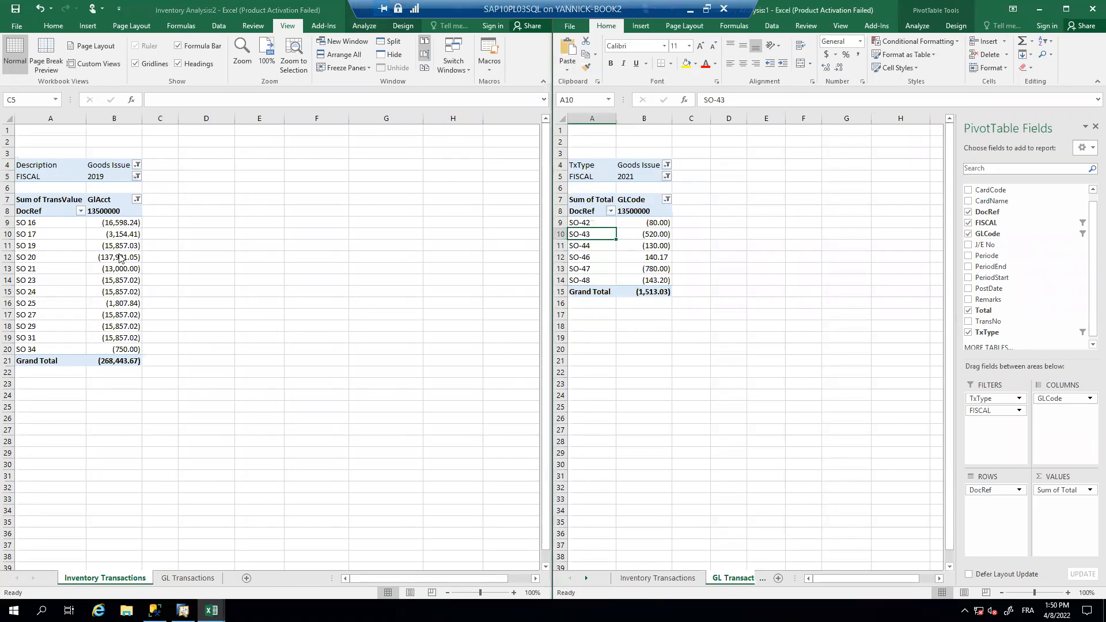
# - Filter the FISCAL field of the GL pivot table to 2019
pyautogui.click(667, 176)
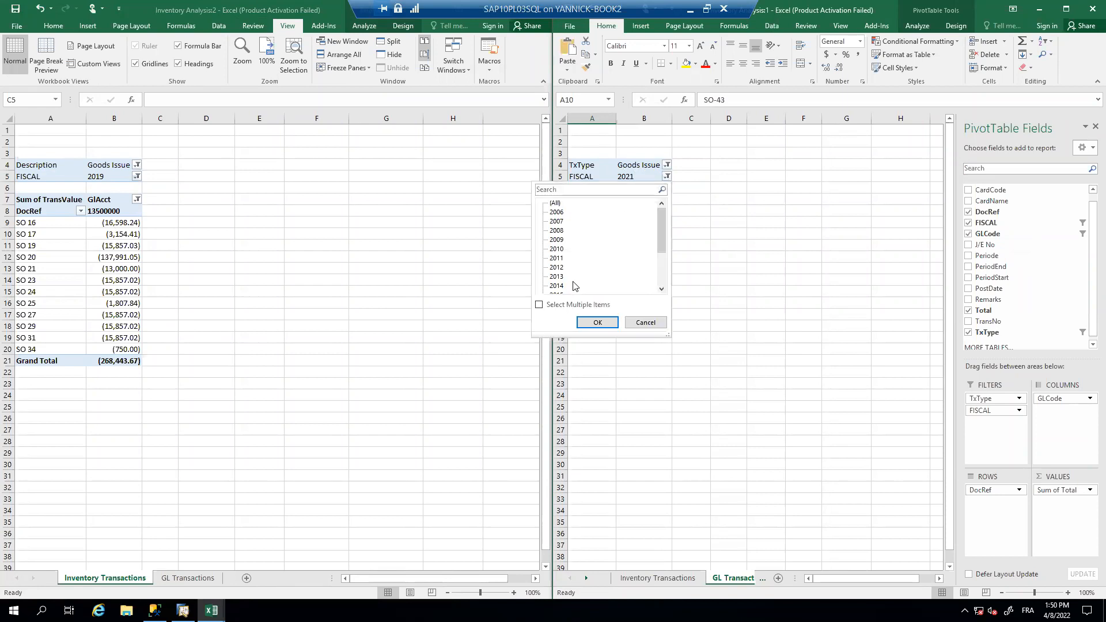
pyautogui.click(662, 284)
pyautogui.click(558, 259)
pyautogui.click(597, 322)
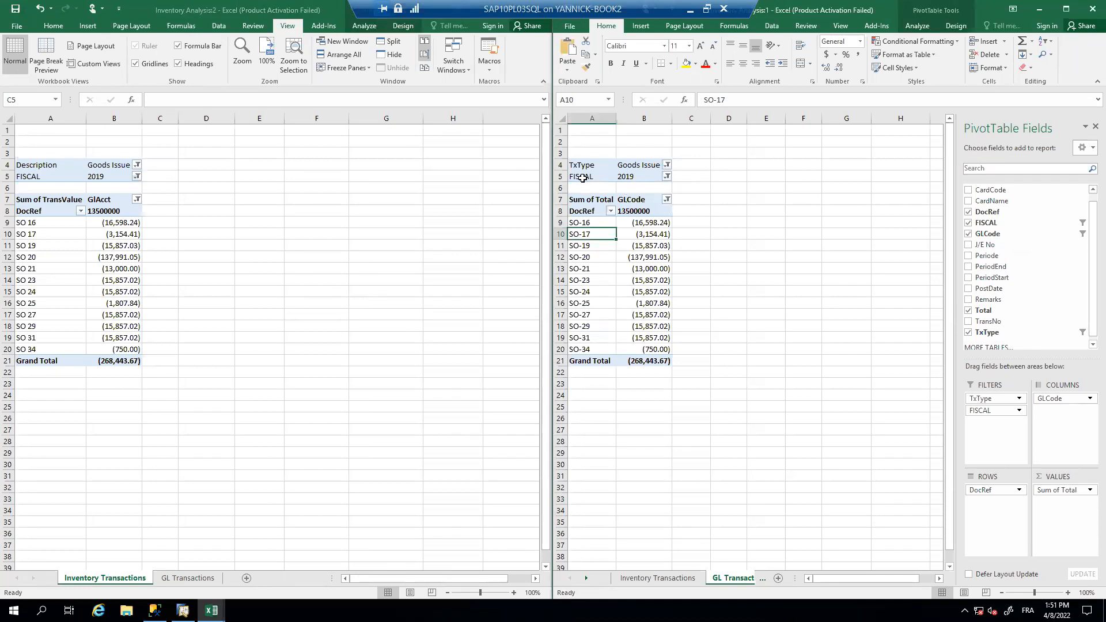
# - Swap DocRef to the filters and TxType to the rows of the GL pivot table, including all transaction types
pyautogui.click(600, 165)
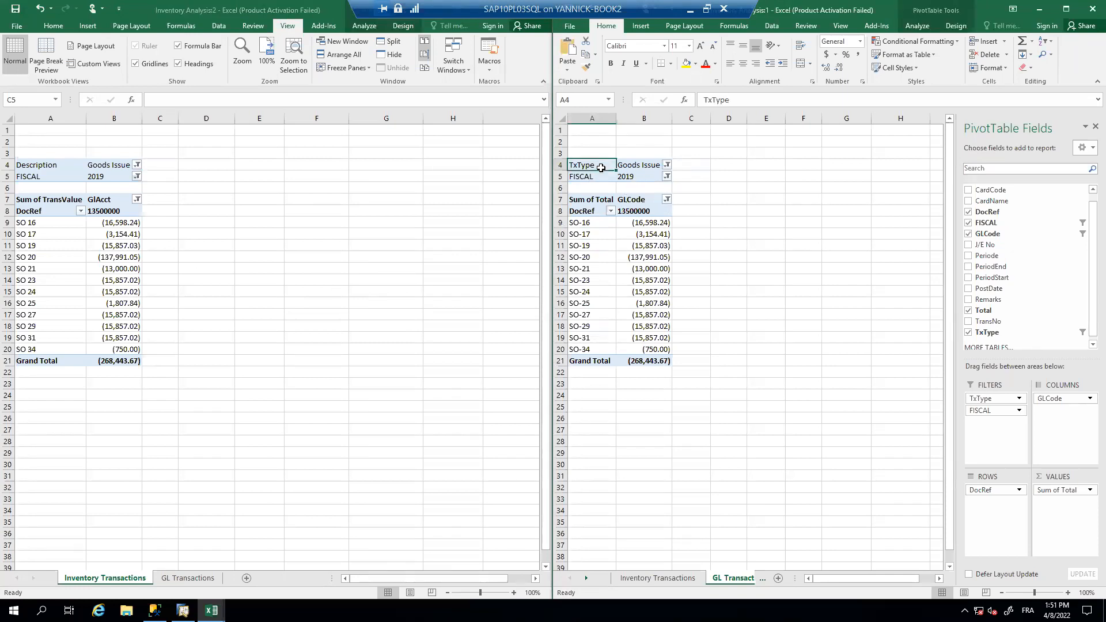
pyautogui.moveTo(982, 490); pyautogui.dragTo(986, 446)
pyautogui.moveTo(992, 398); pyautogui.dragTo(992, 489)
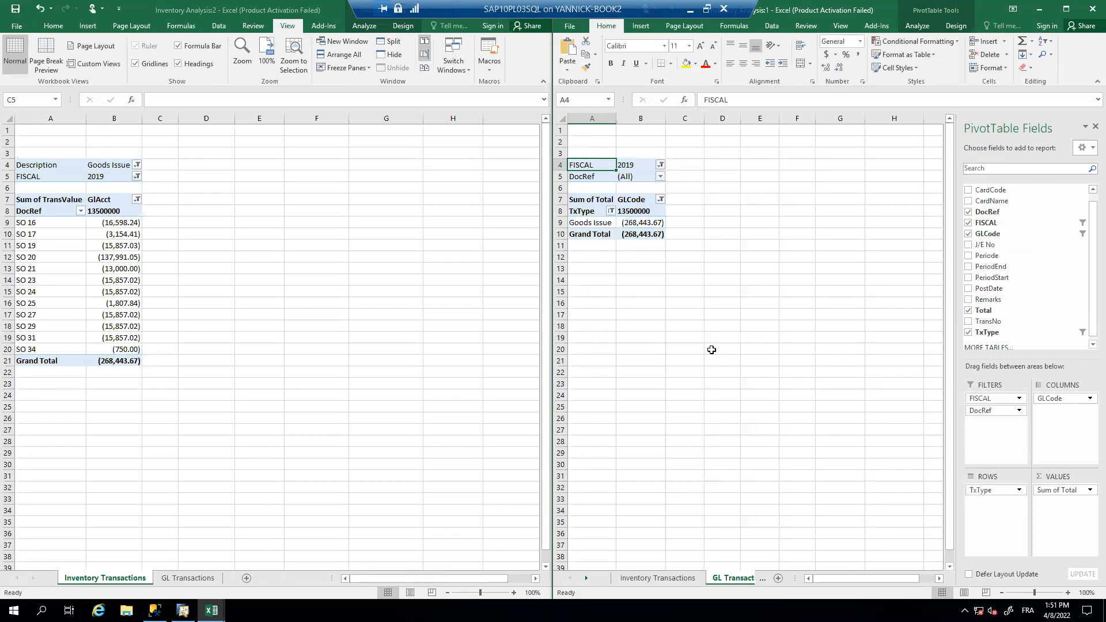
pyautogui.click(613, 211)
pyautogui.click(518, 263)
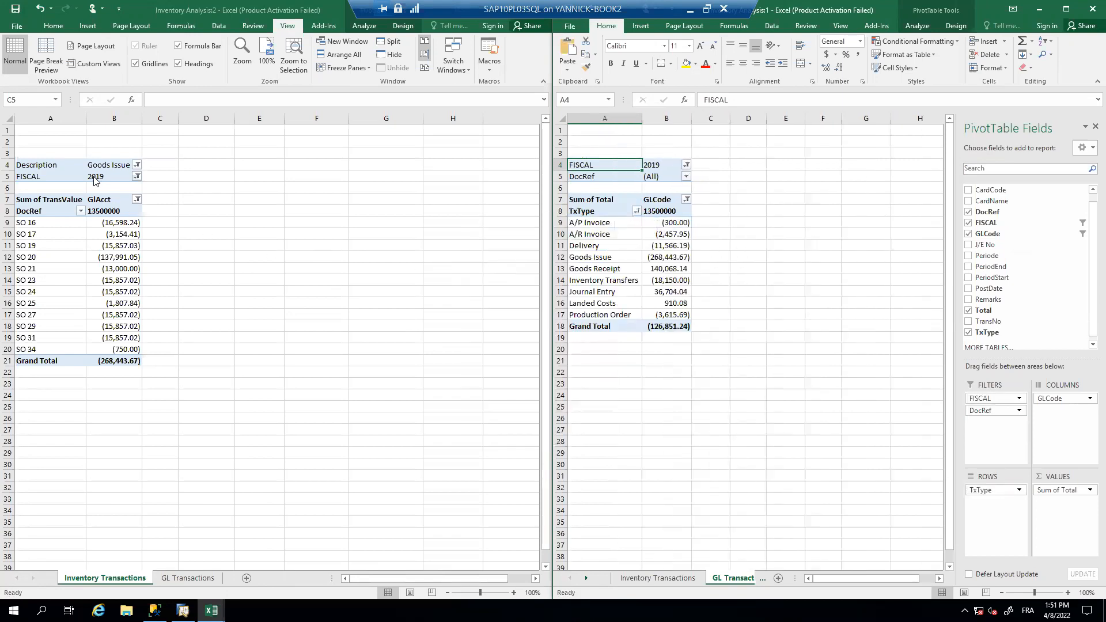
# - List all Description types in the inventory pivot table's rows with DocRef as a filter, and select the Goods Receipt amount
pyautogui.click(81, 244)
pyautogui.moveTo(450, 490)
pyautogui.mouseDown()
pyautogui.moveTo(446, 402)
pyautogui.moveTo(438, 490)
pyautogui.mouseUp()
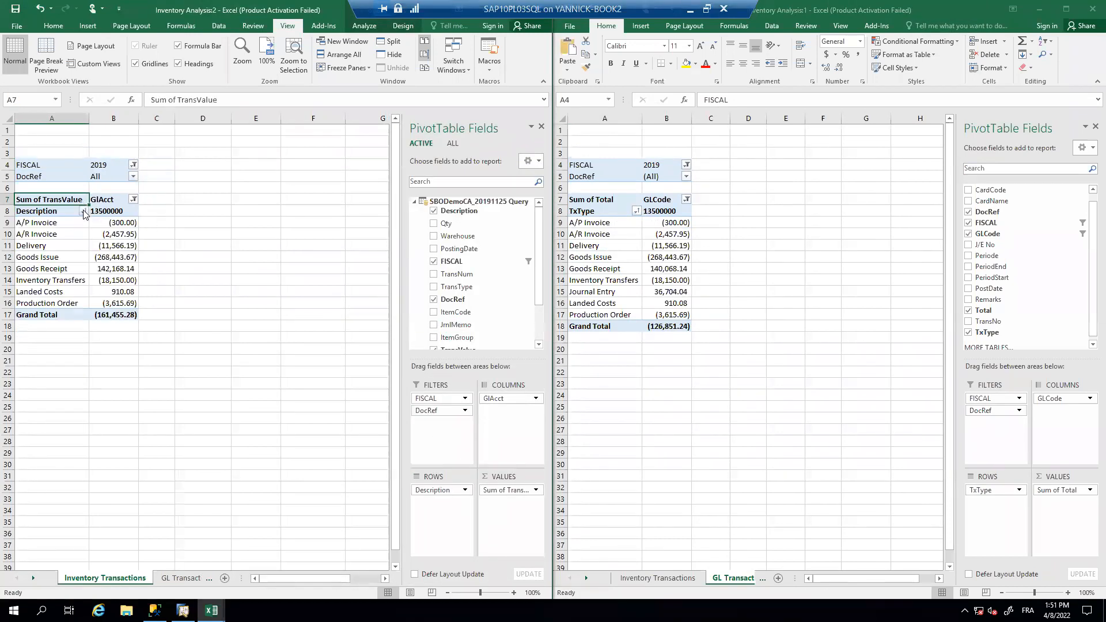
pyautogui.click(110, 279)
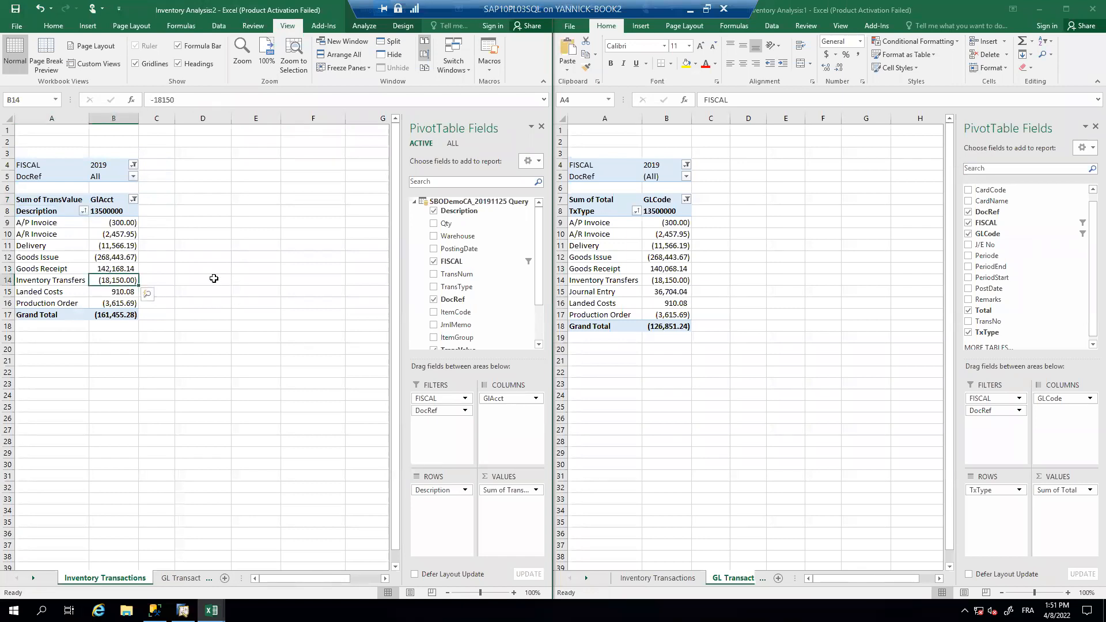
pyautogui.click(126, 269)
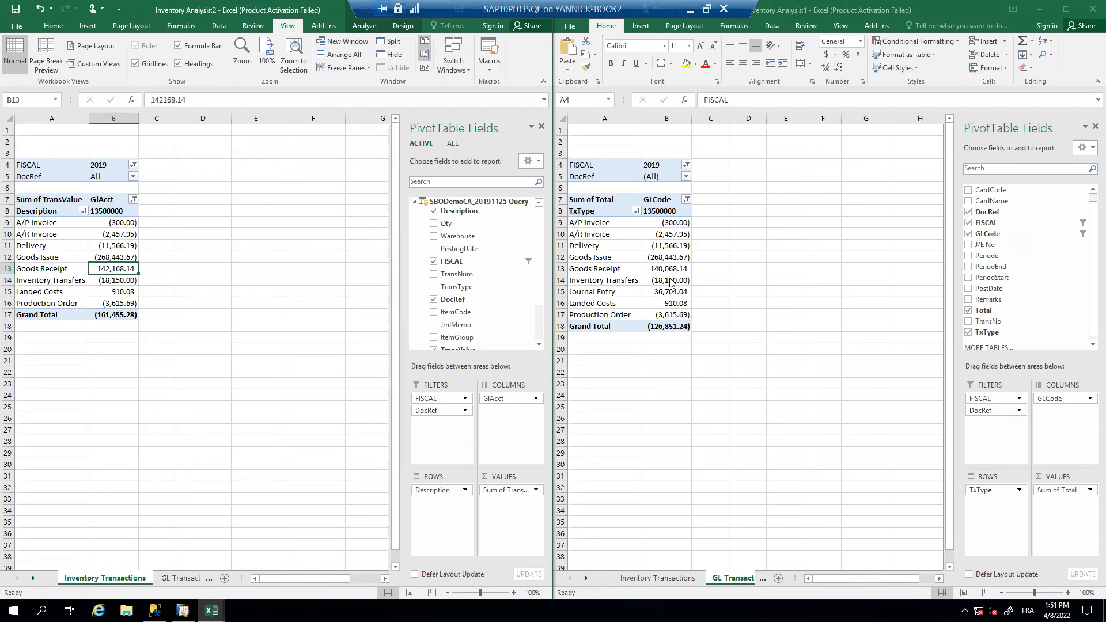
# - Break down the GL pivot table's Goods Receipt transactions by DocRef in the rows, using TxType as a filter
pyautogui.click(622, 269)
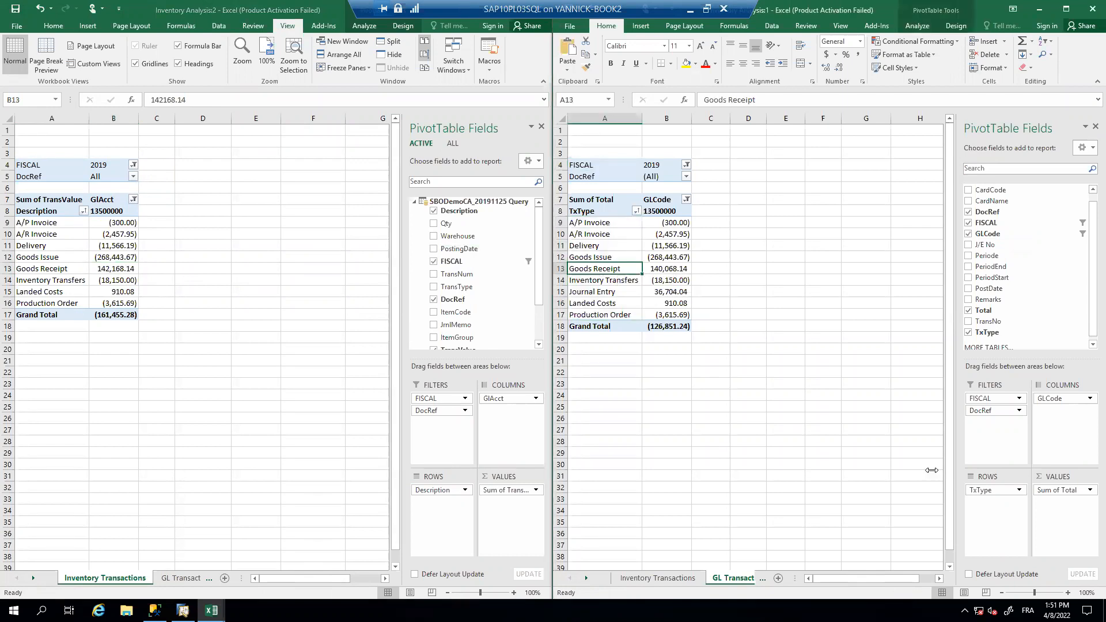
pyautogui.moveTo(997, 494); pyautogui.dragTo(996, 422)
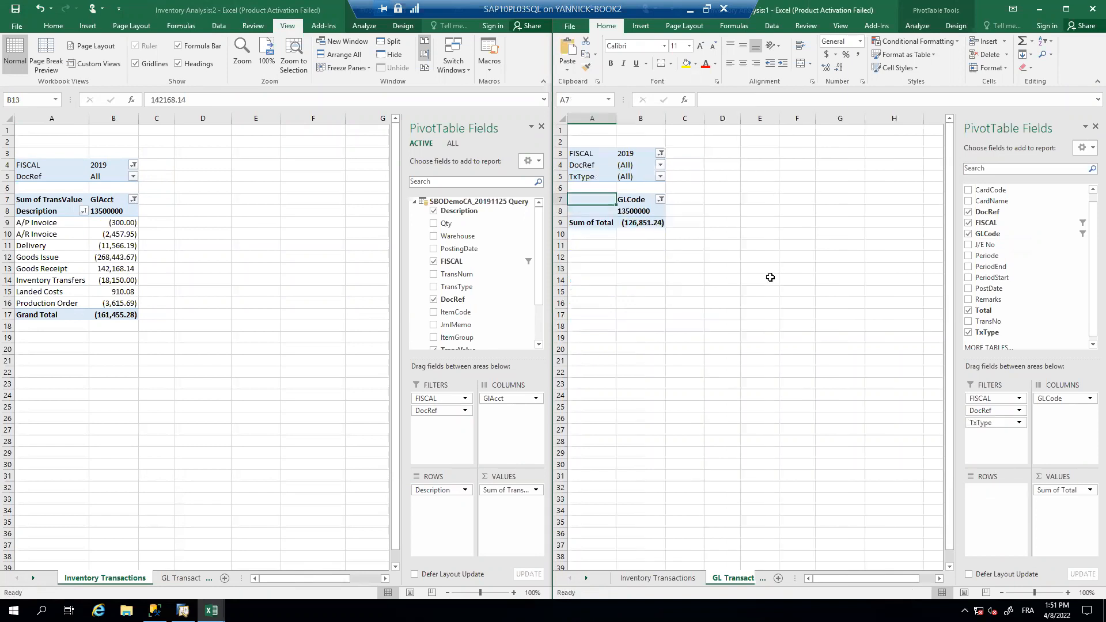
pyautogui.click(660, 177)
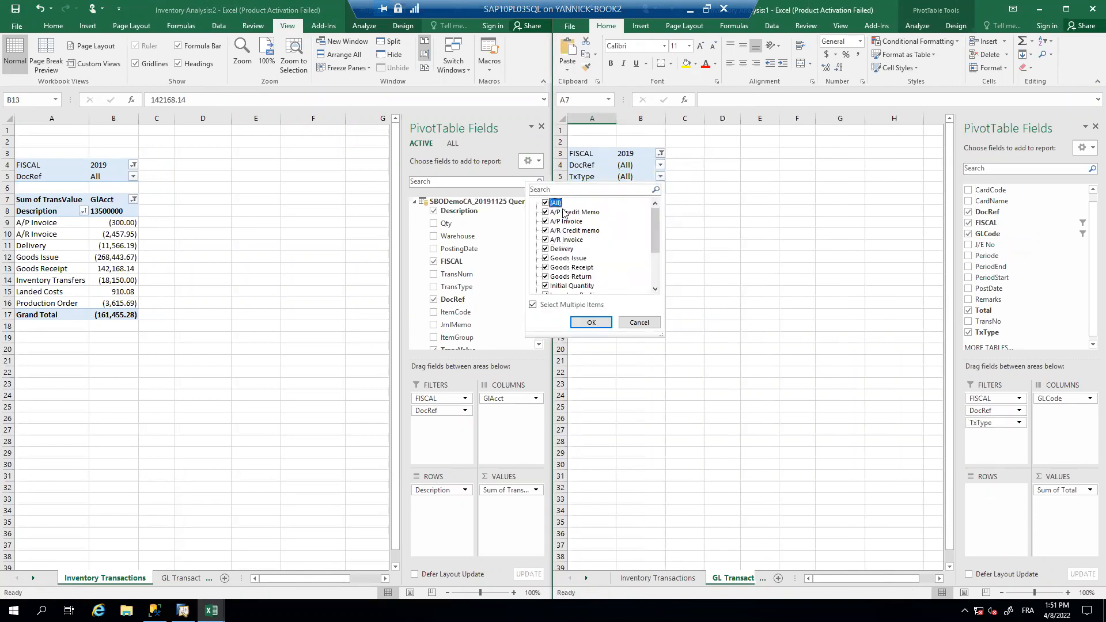
pyautogui.click(551, 204)
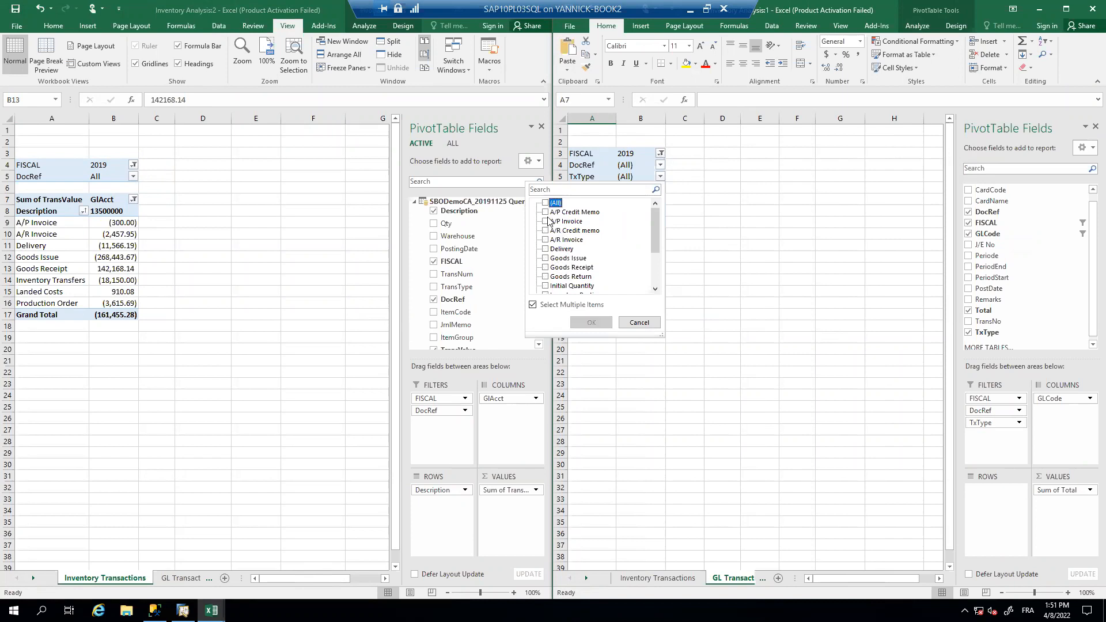
pyautogui.click(546, 268)
pyautogui.click(593, 322)
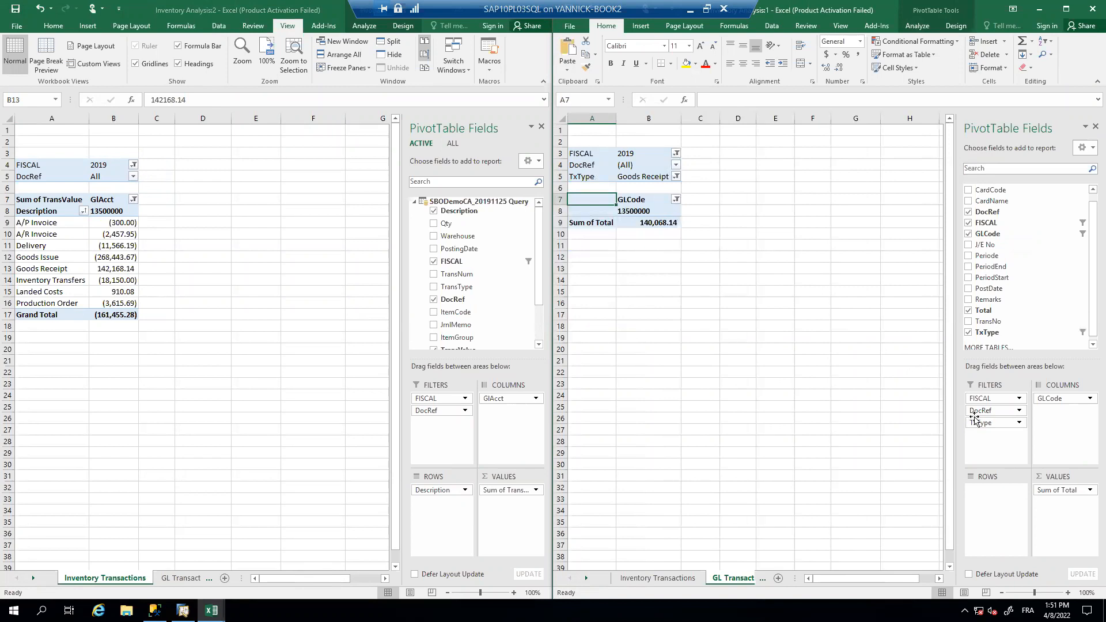
pyautogui.moveTo(986, 410); pyautogui.dragTo(984, 492)
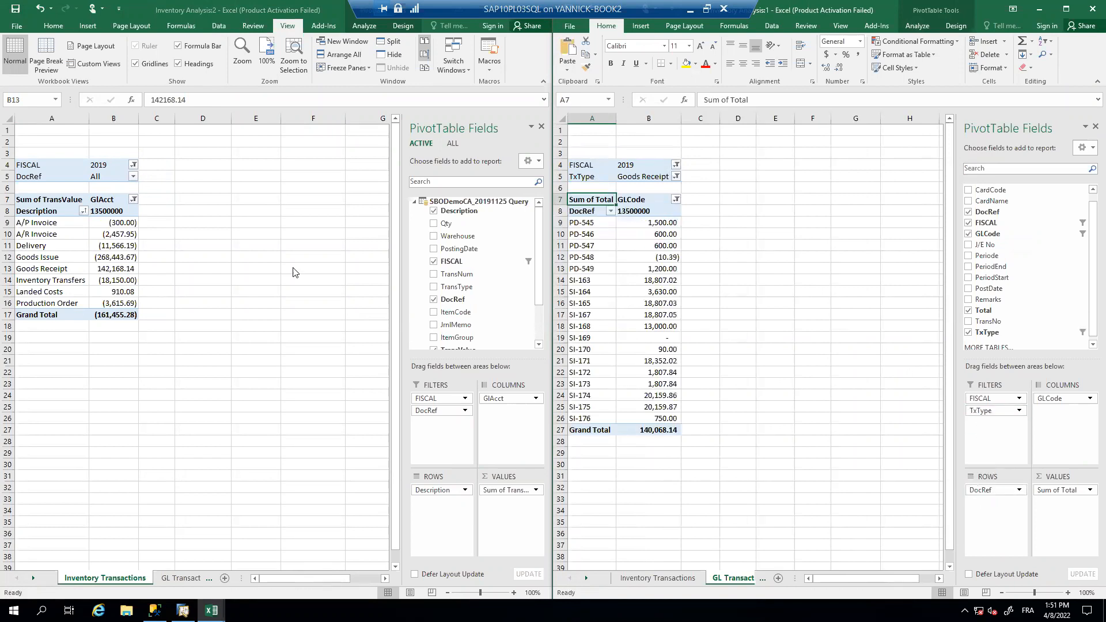
pyautogui.click(94, 252)
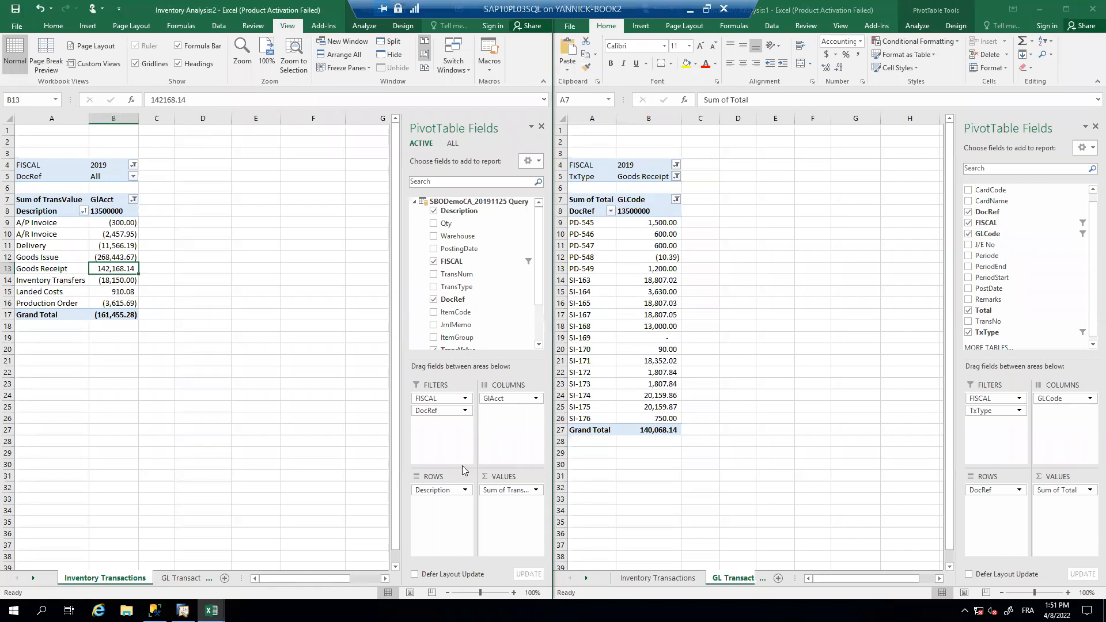
# - Break down the inventory pivot table's Goods Receipt transactions by DocRef in the rows, using Description as a filter
pyautogui.moveTo(450, 494)
pyautogui.mouseDown()
pyautogui.moveTo(445, 416)
pyautogui.moveTo(447, 490)
pyautogui.mouseUp()
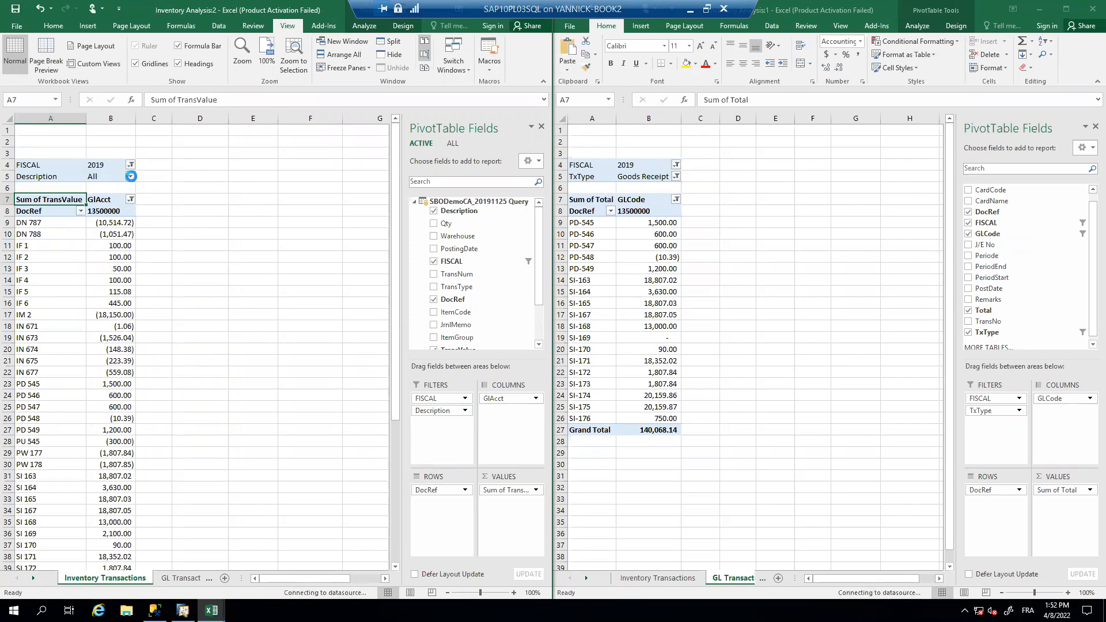
pyautogui.click(130, 176)
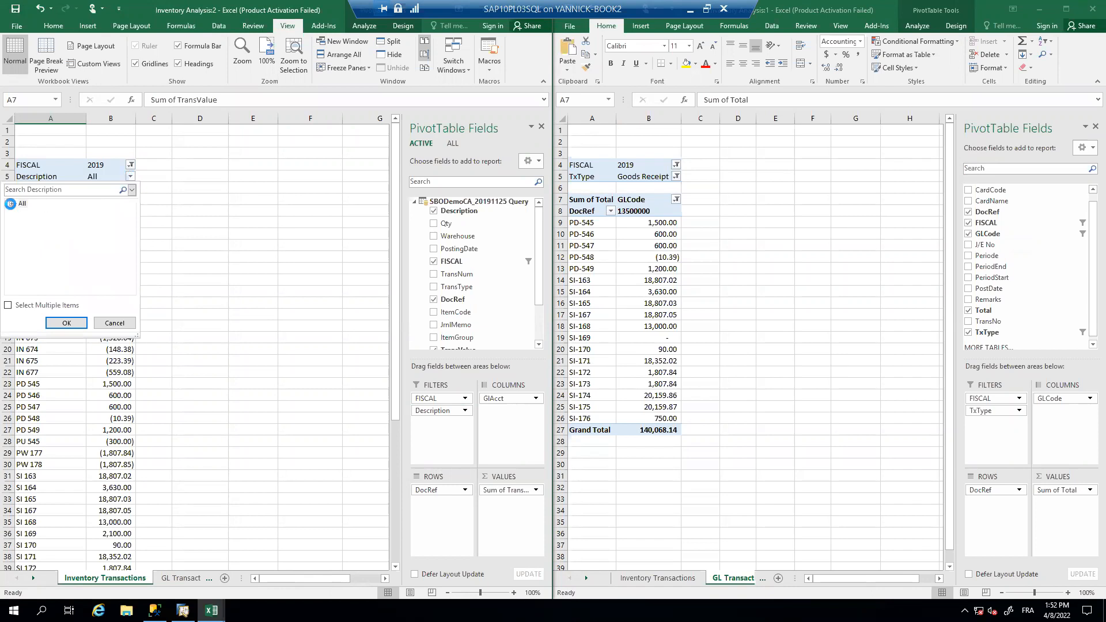
pyautogui.click(12, 204)
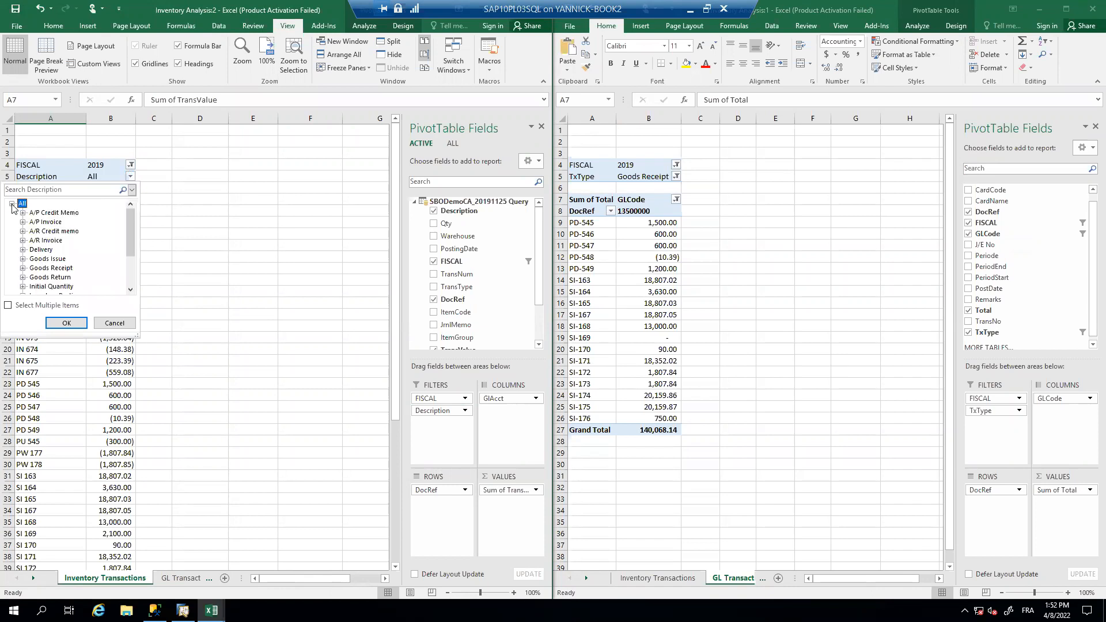
pyautogui.click(65, 268)
pyautogui.click(66, 322)
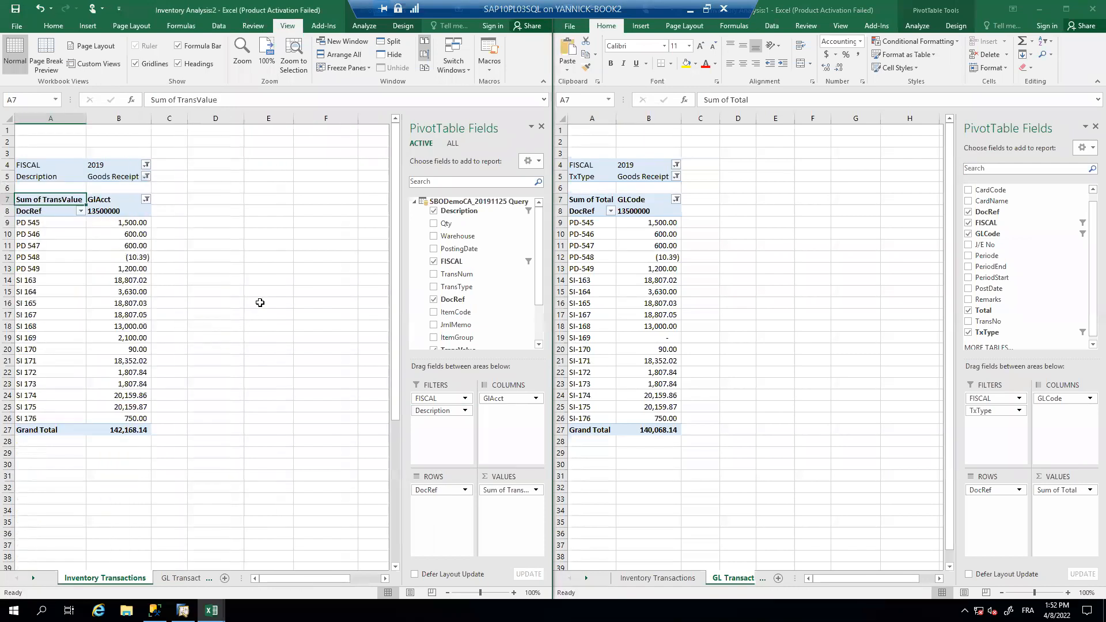
# - Check the inventory pivot table's grand total and compare the SI 169 amounts in the inventory and GL pivot tables
pyautogui.click(141, 429)
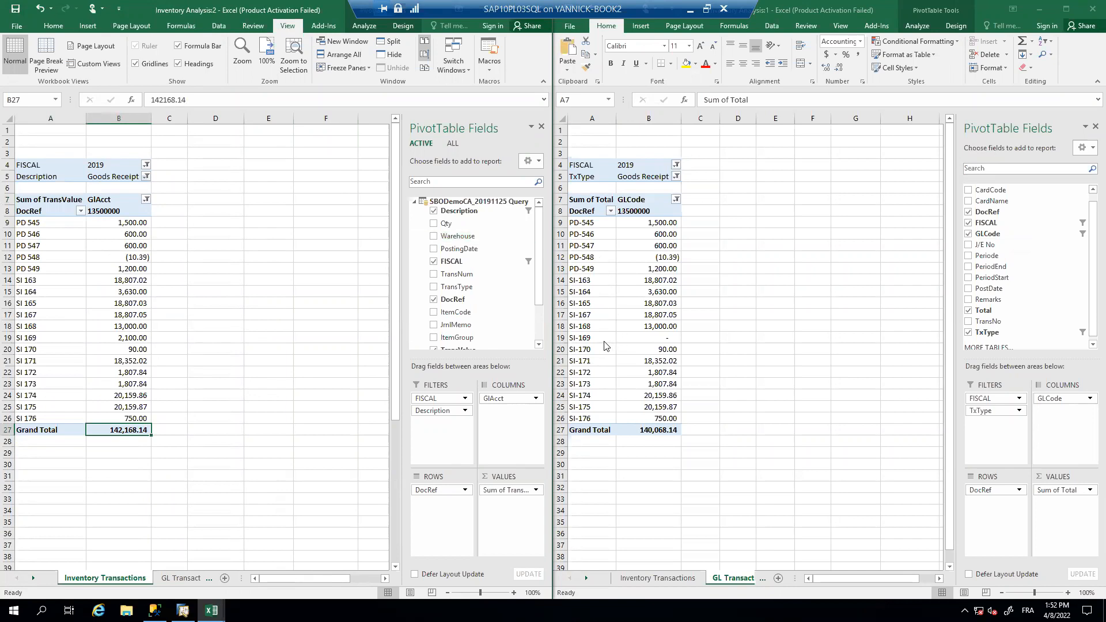
pyautogui.click(625, 342)
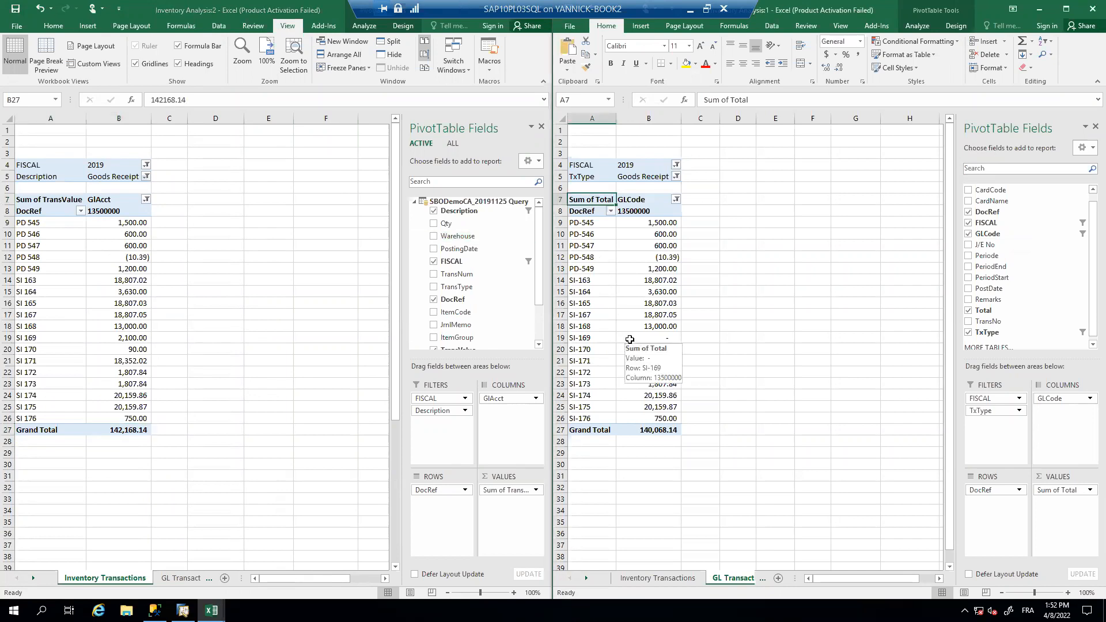
pyautogui.click(629, 339)
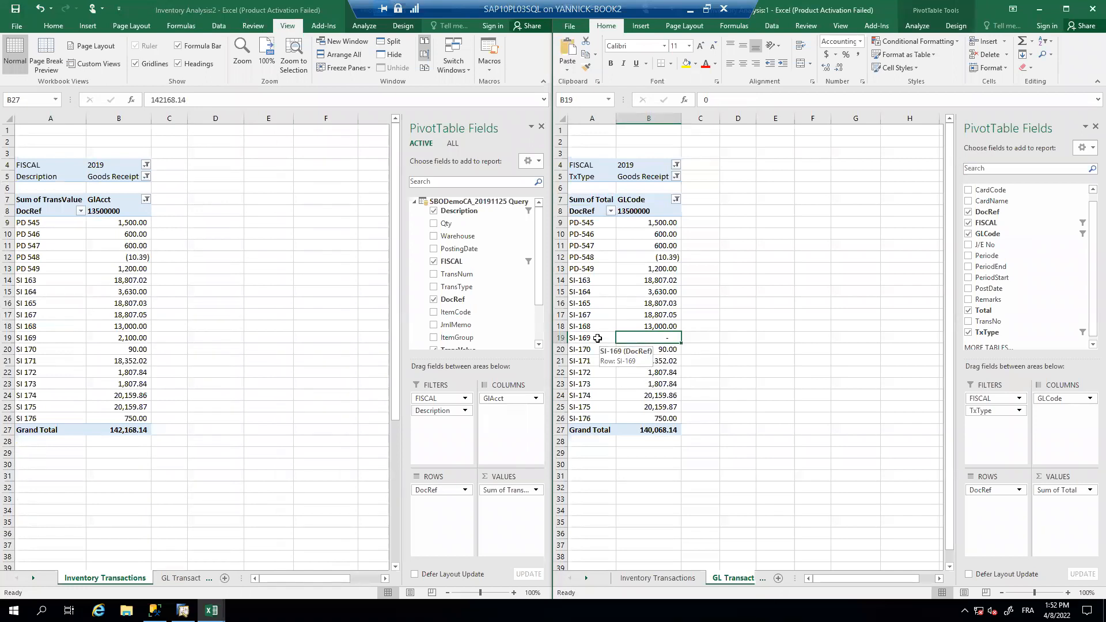
pyautogui.click(137, 339)
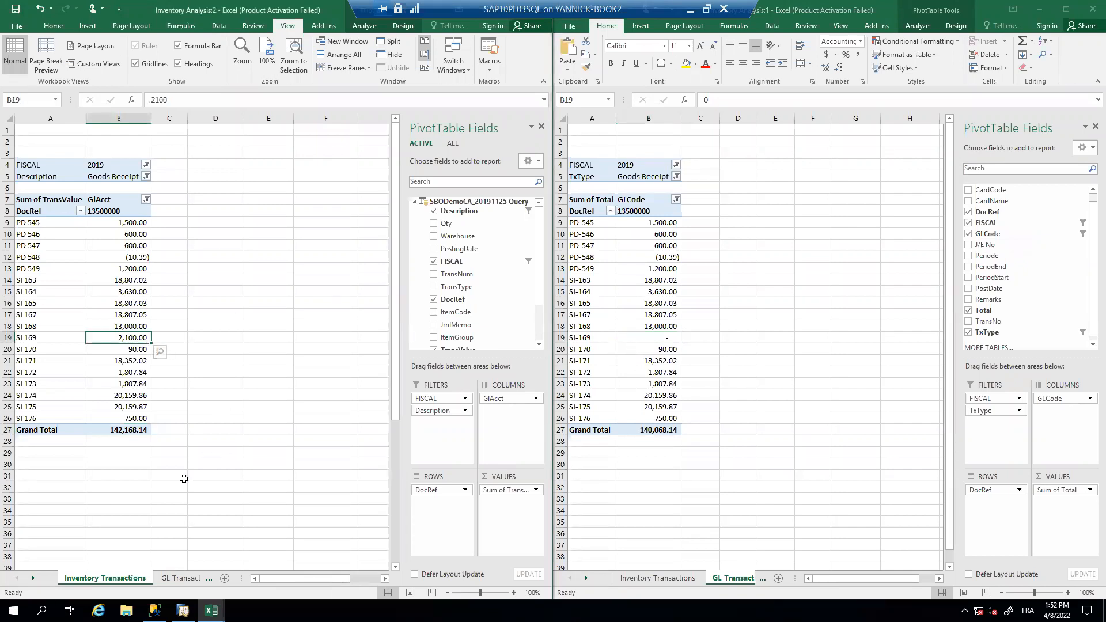
# - Switch to SAP Business One, find inventory goods receipt number 169 and open its journal entry
pyautogui.click(183, 610)
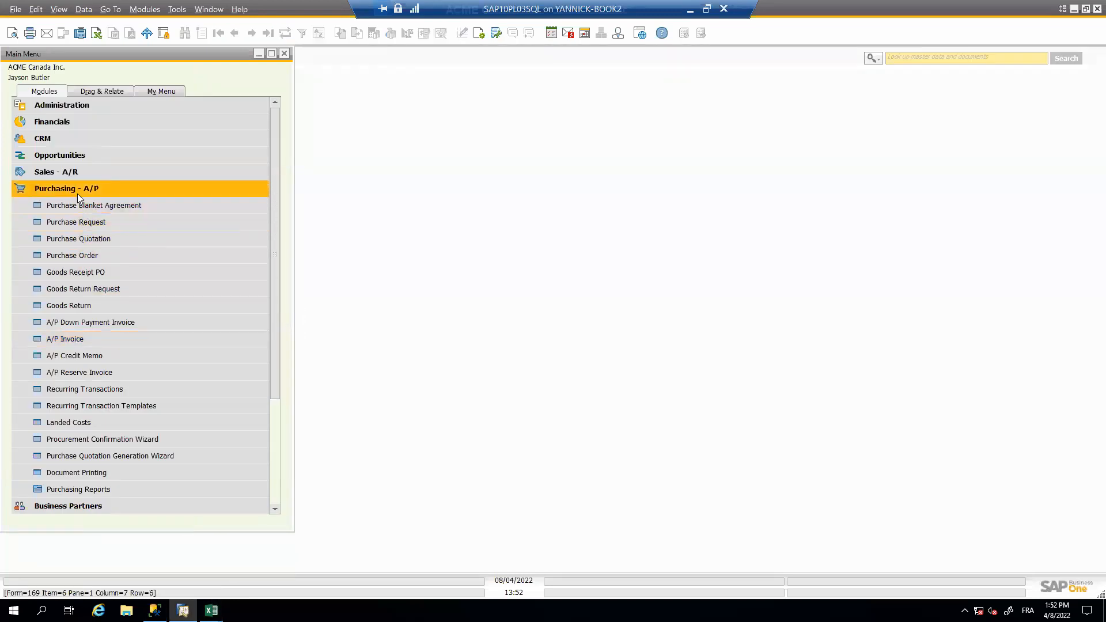
pyautogui.click(77, 194)
pyautogui.click(75, 241)
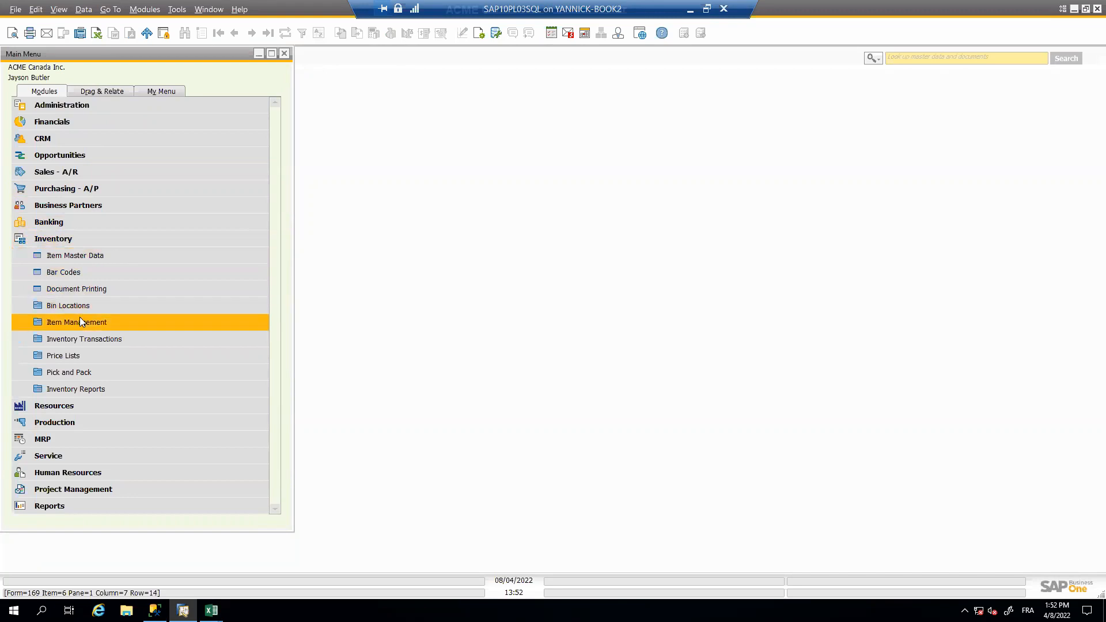
pyautogui.click(83, 337)
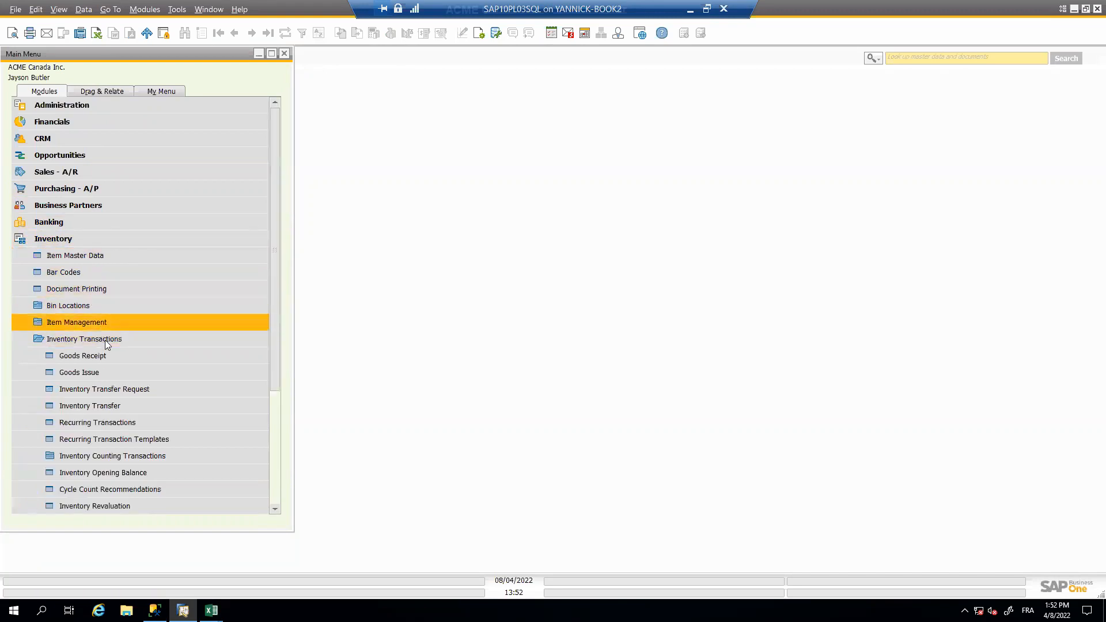
pyautogui.click(108, 356)
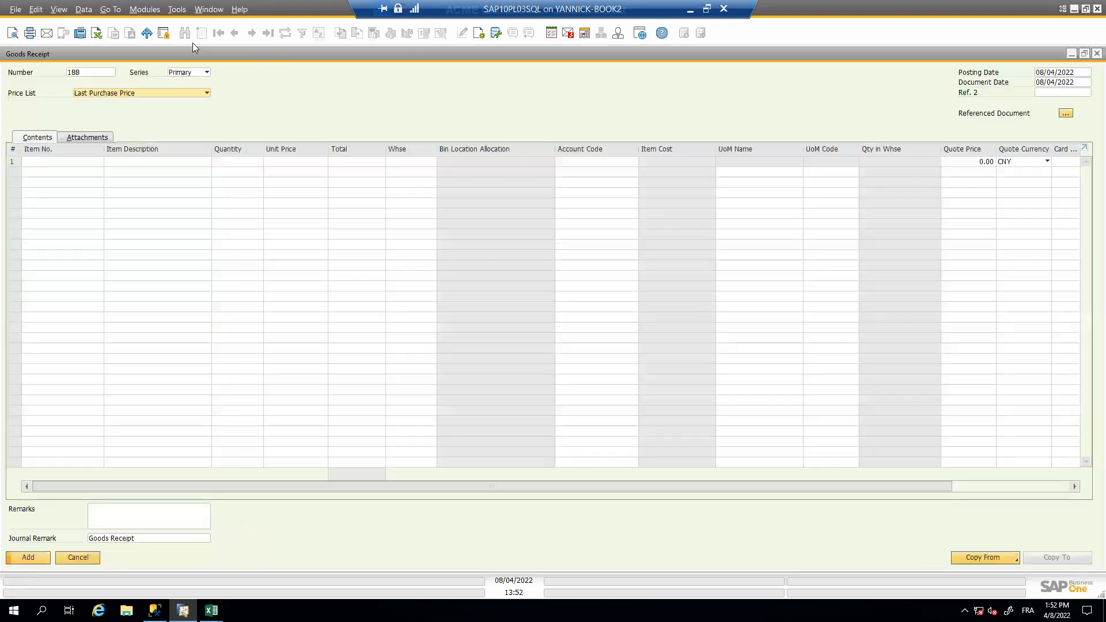
pyautogui.click(184, 33)
pyautogui.write('169')
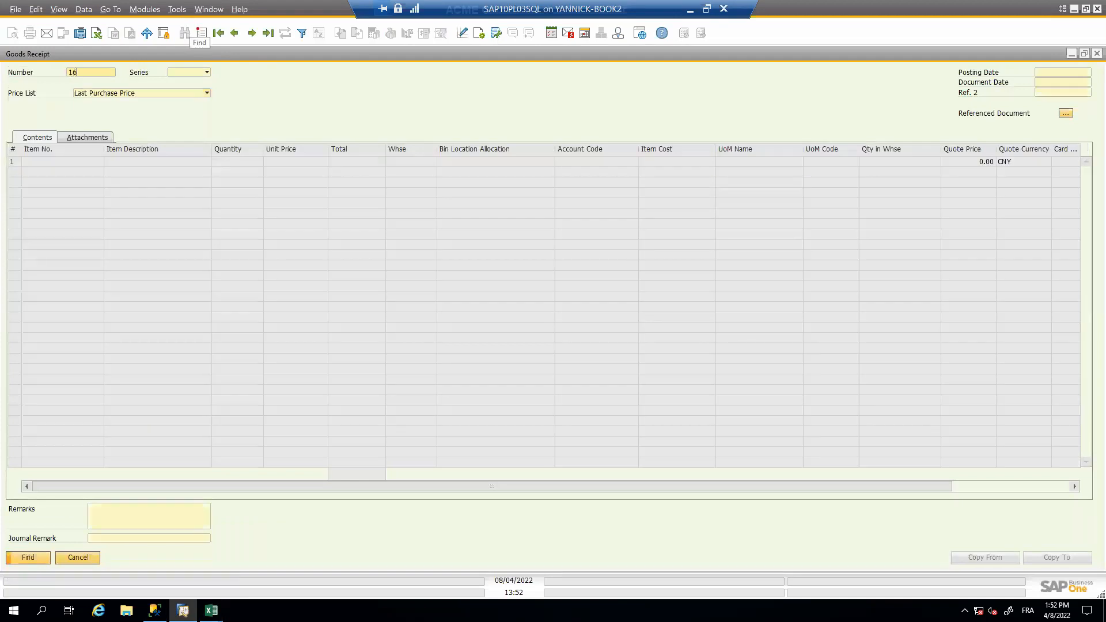
pyautogui.press('Return')
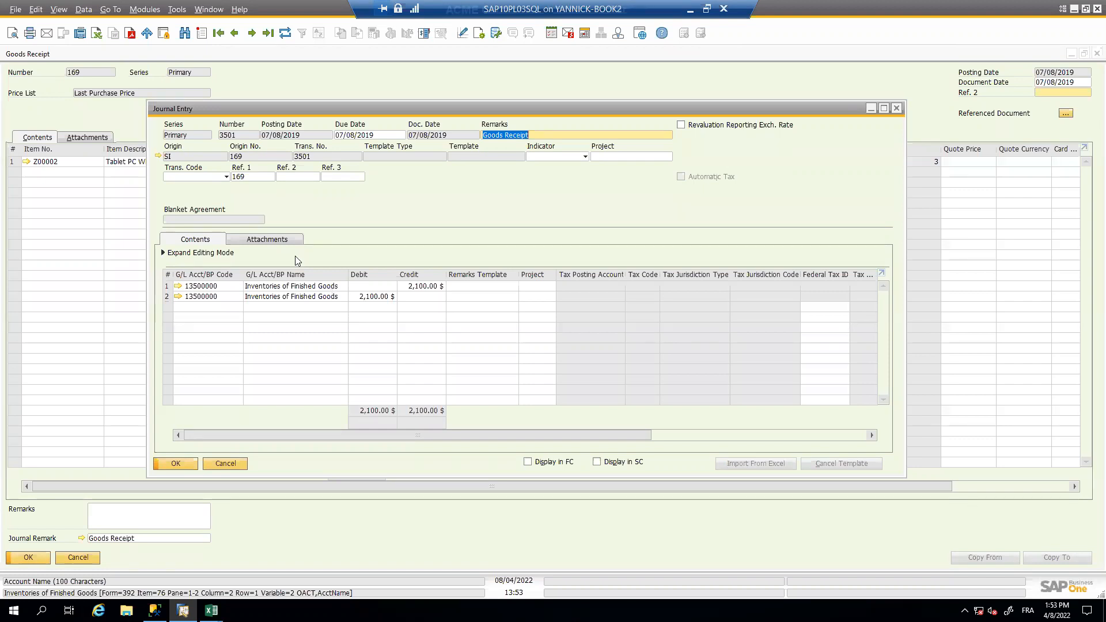
# - Review the inventory accounts in the G/L Account Determination setup for period 2022, then close it without changes
pyautogui.click(150, 10)
pyautogui.moveTo(209, 29)
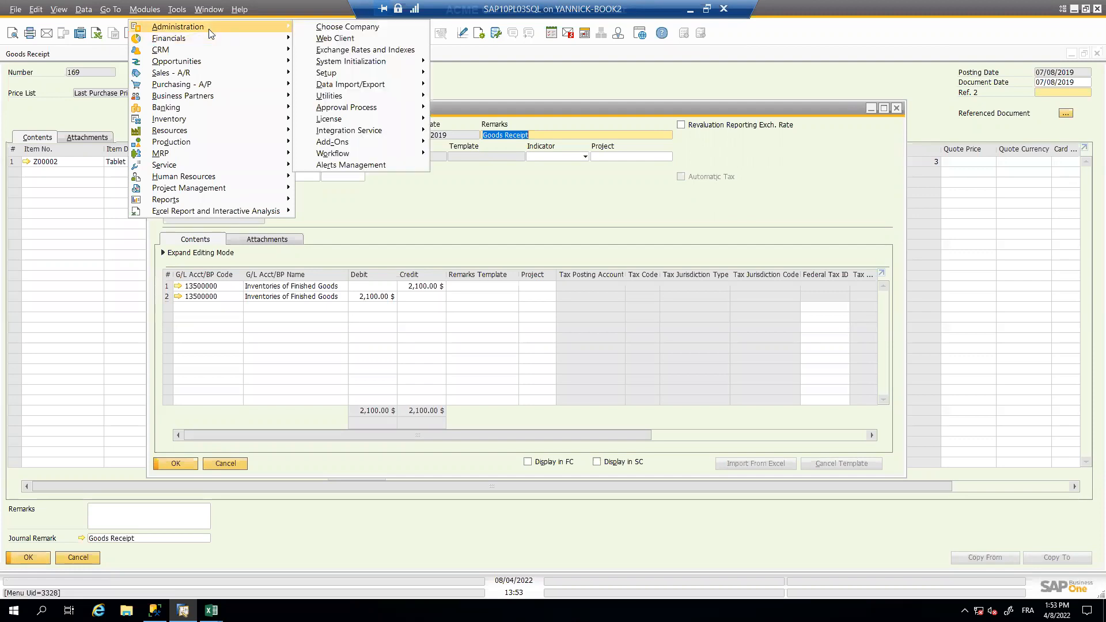
pyautogui.moveTo(375, 75)
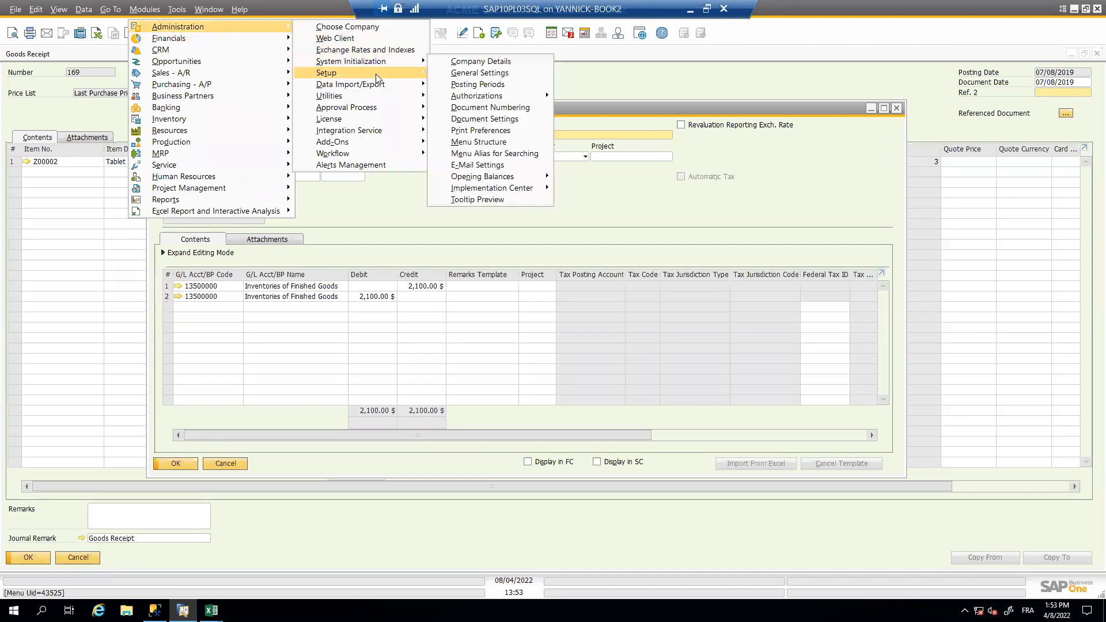
pyautogui.moveTo(475, 76)
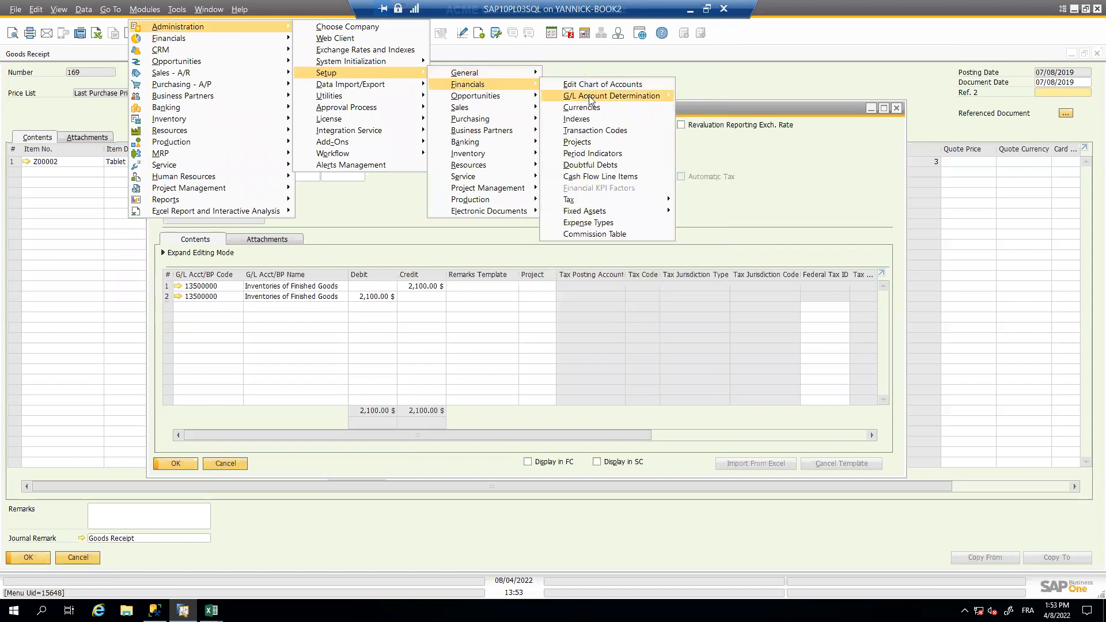
pyautogui.moveTo(645, 96)
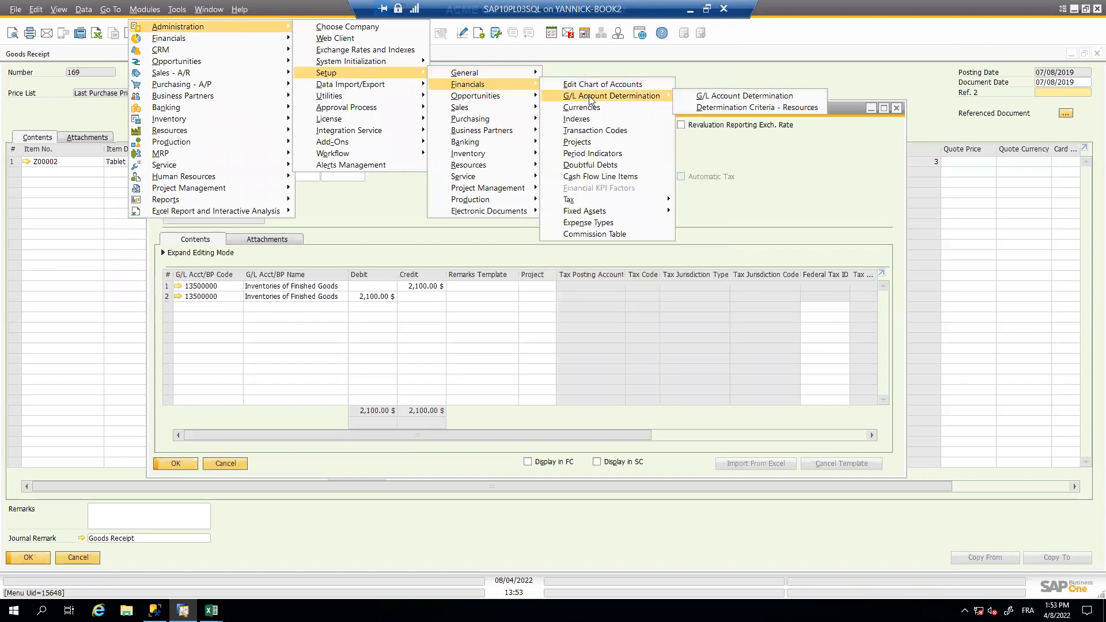
pyautogui.click(700, 99)
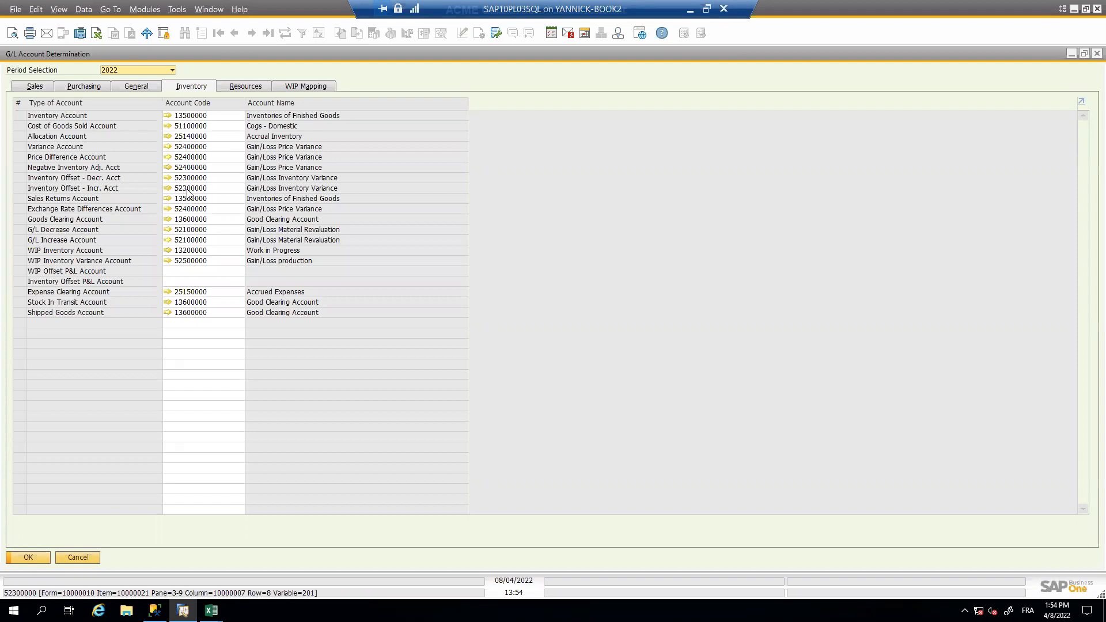
pyautogui.click(90, 559)
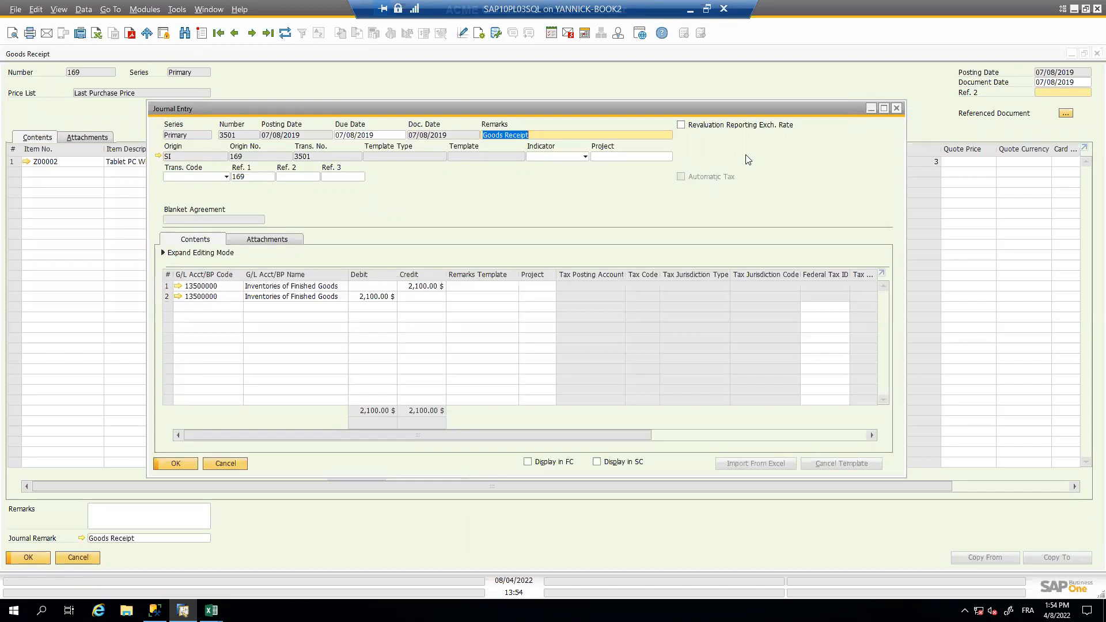
# - Close the journal entry and start a new goods receipt with item Z00002 on the first line
pyautogui.click(898, 107)
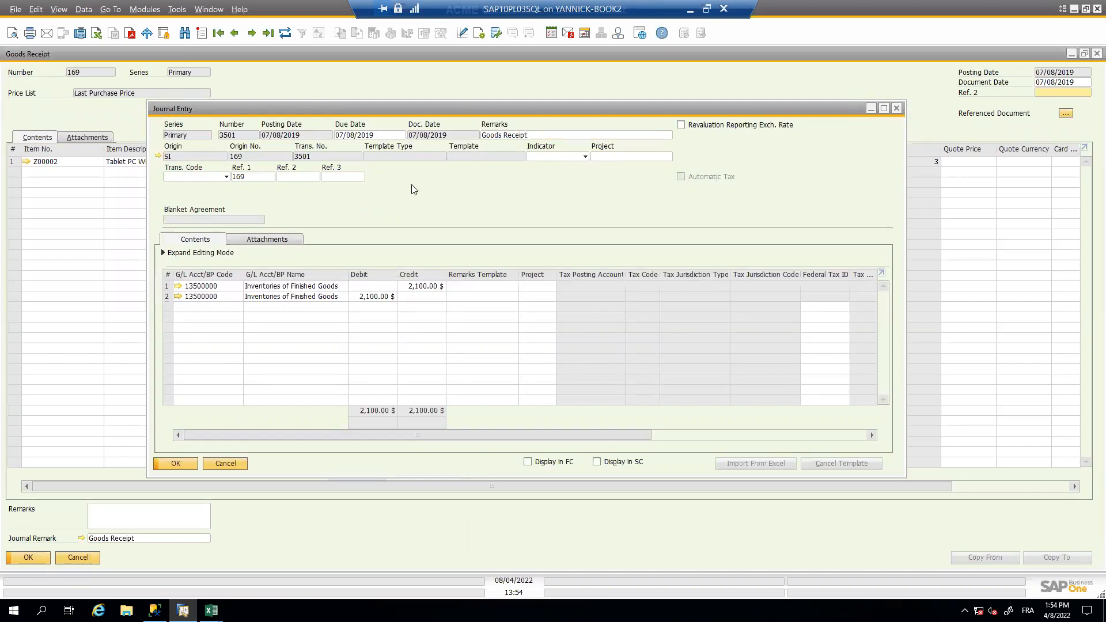
pyautogui.click(201, 36)
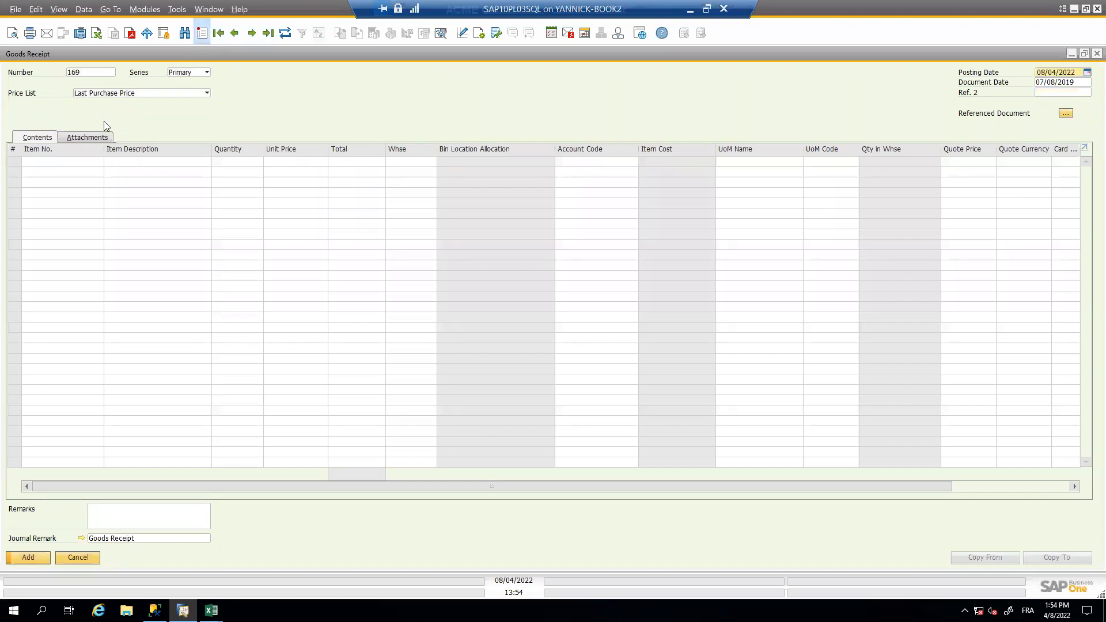
pyautogui.click(81, 161)
pyautogui.write('z0000')
pyautogui.press('Tab')
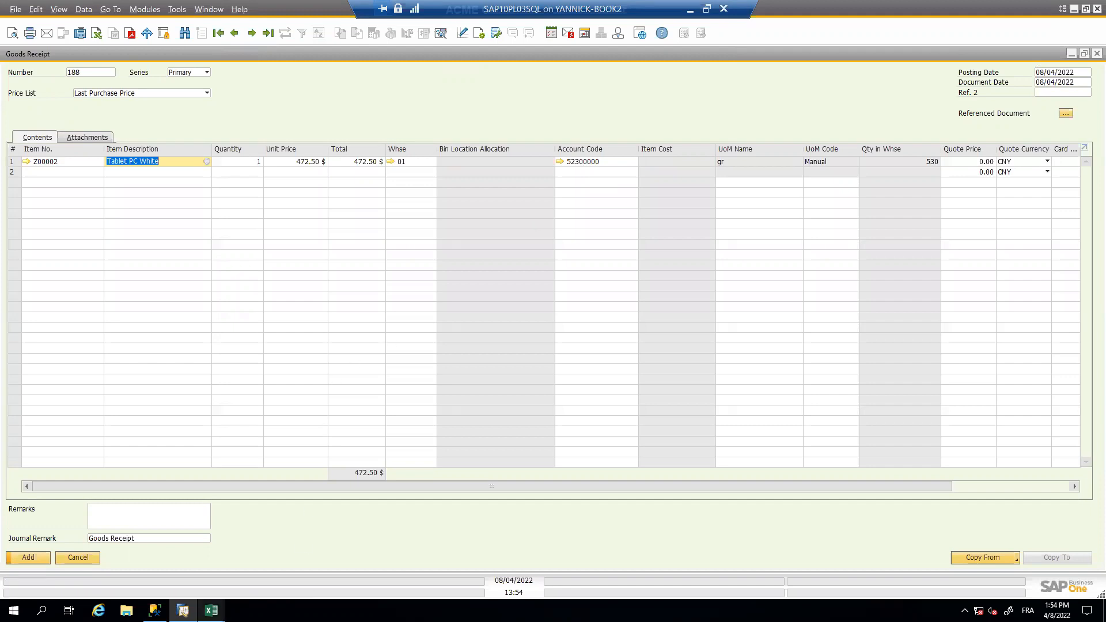
# - Switch back to Excel and bring both the inventory and GL analysis windows into view side by side
pyautogui.click(210, 610)
pyautogui.click(241, 582)
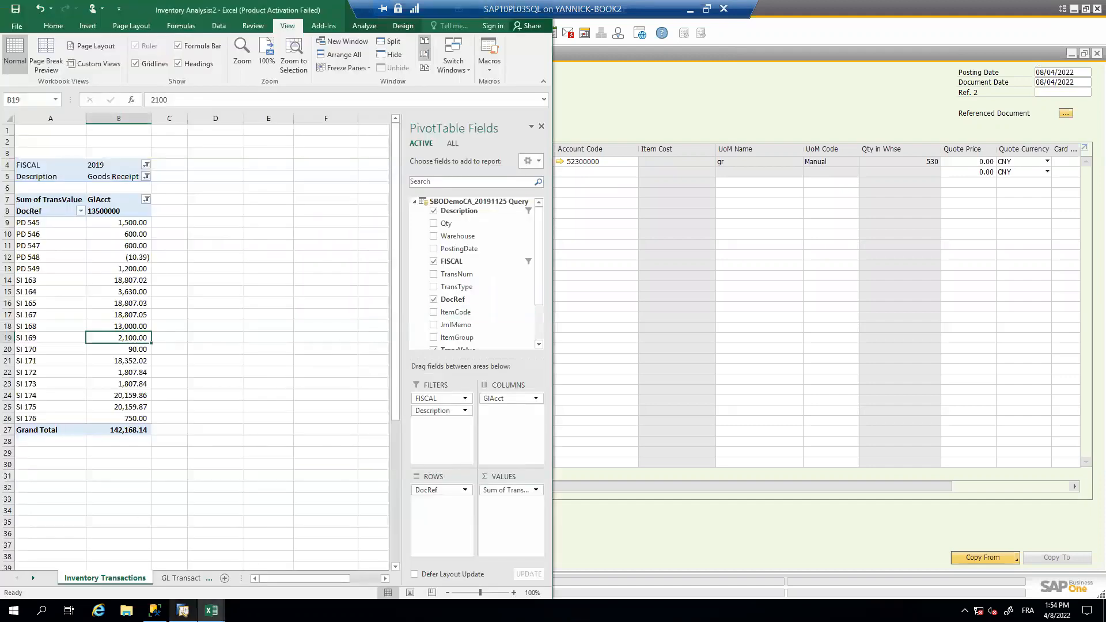
pyautogui.moveTo(211, 610)
pyautogui.click(179, 550)
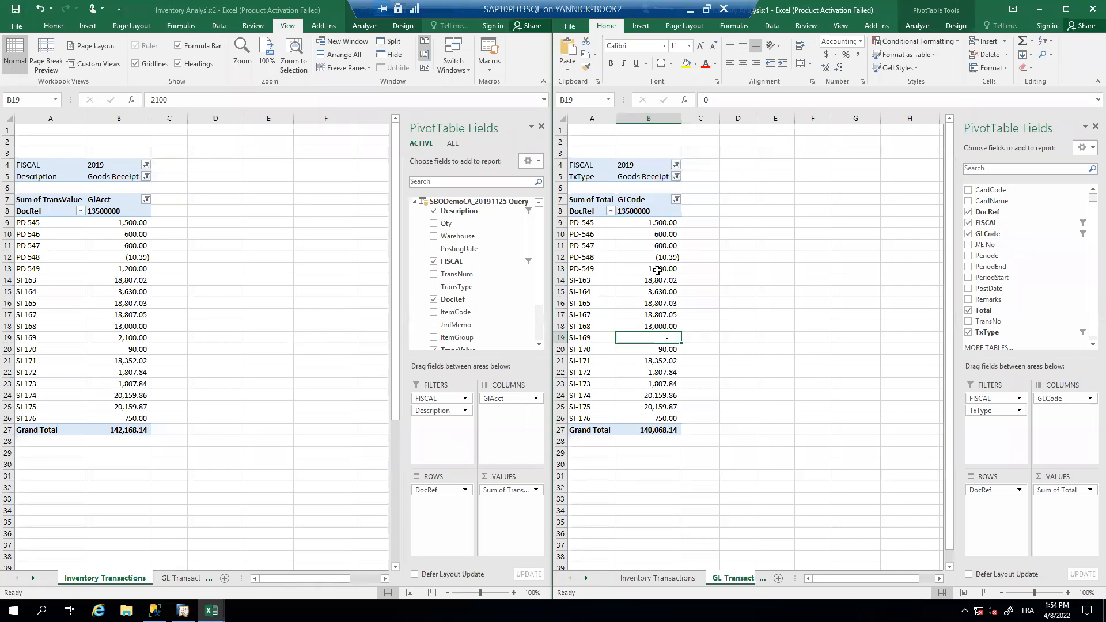
# - Select all accounts in the GlAcct column filter of the inventory pivot table
pyautogui.click(147, 199)
pyautogui.click(147, 199)
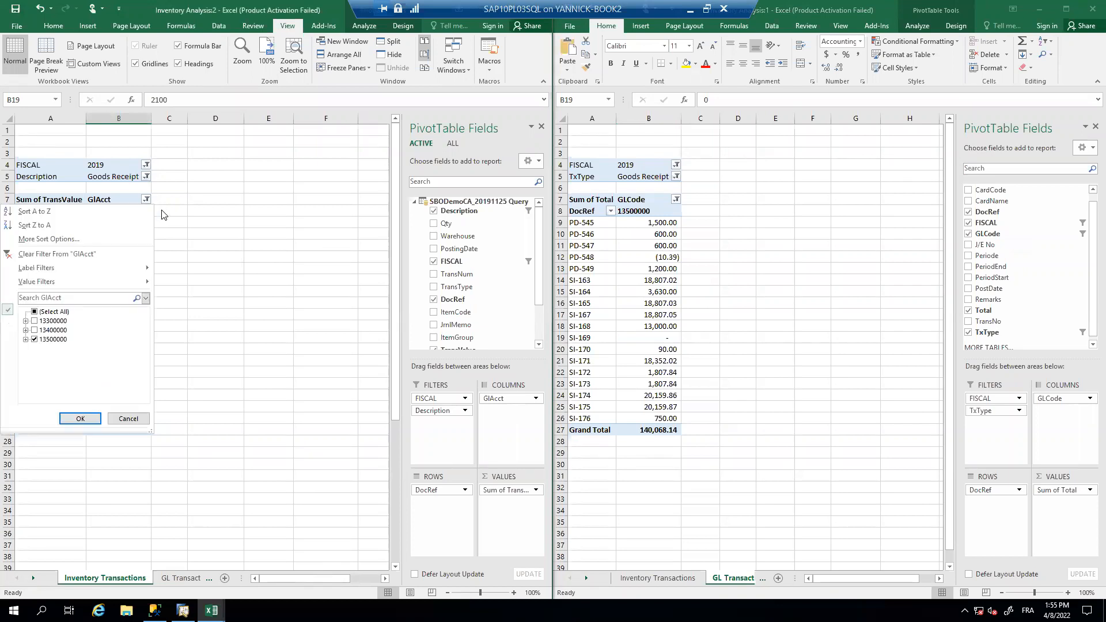
pyautogui.click(34, 312)
pyautogui.click(80, 418)
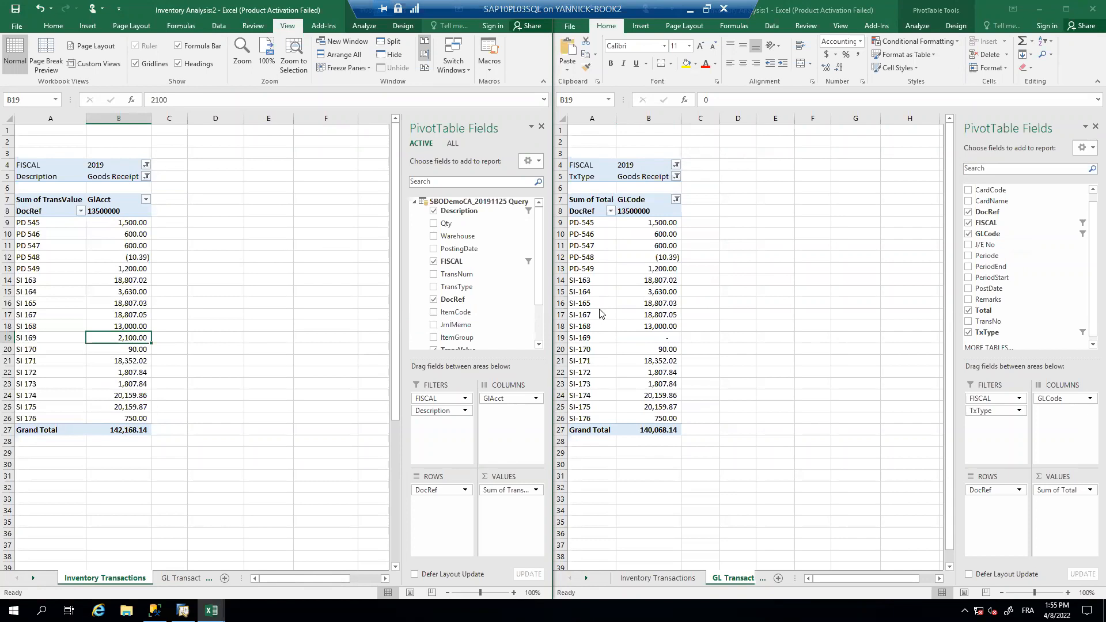
# - Allow multiple items in the inventory pivot table's Description filter and include all transaction types
pyautogui.click(147, 176)
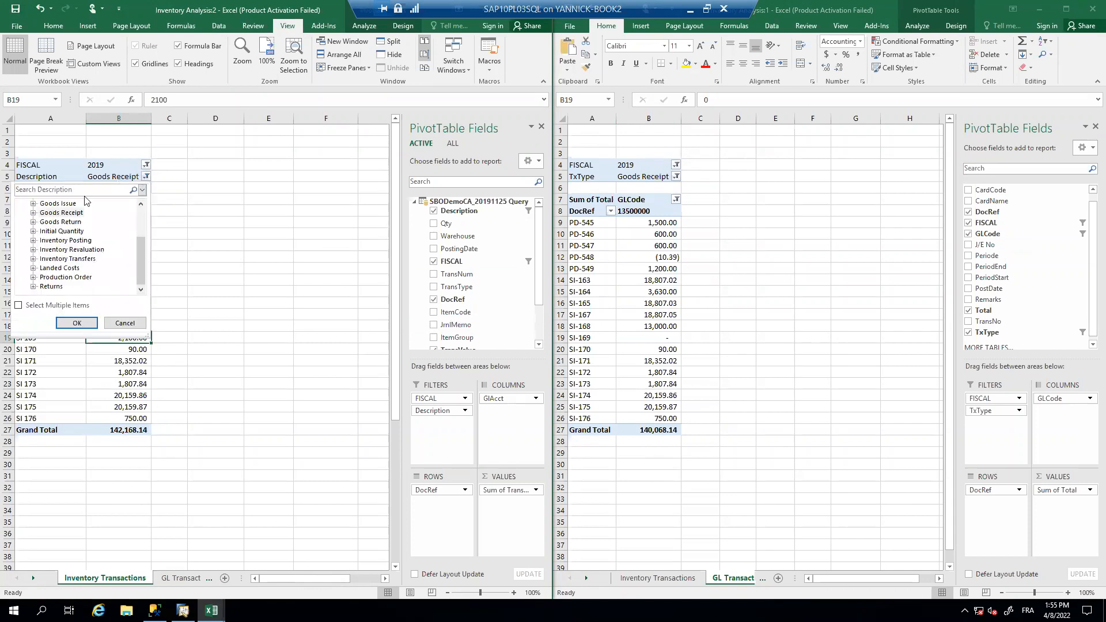
pyautogui.click(18, 305)
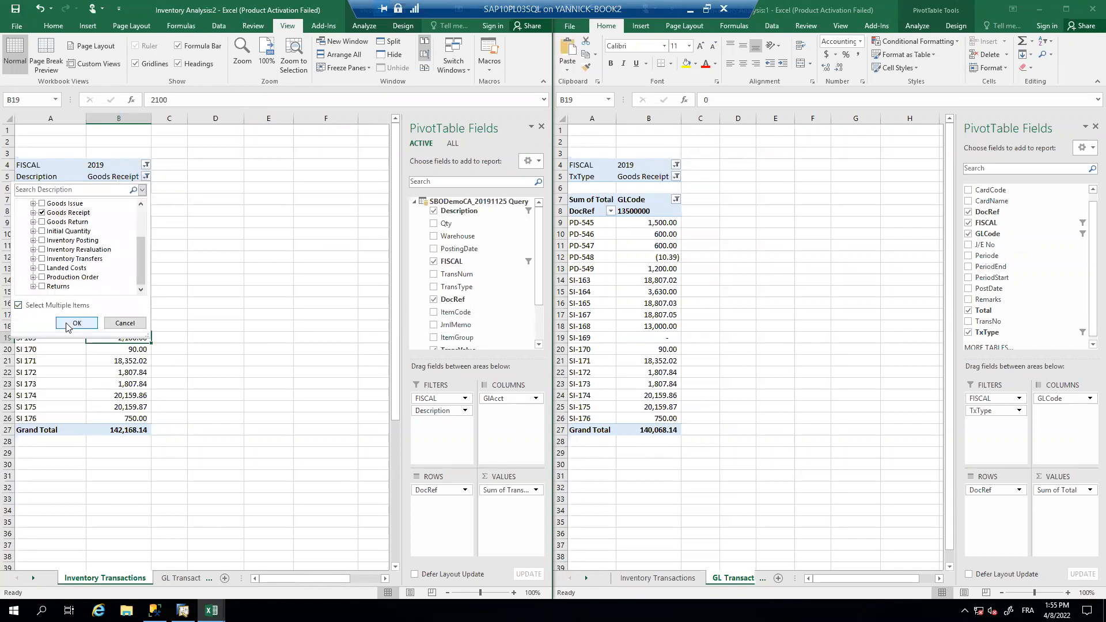
pyautogui.click(76, 324)
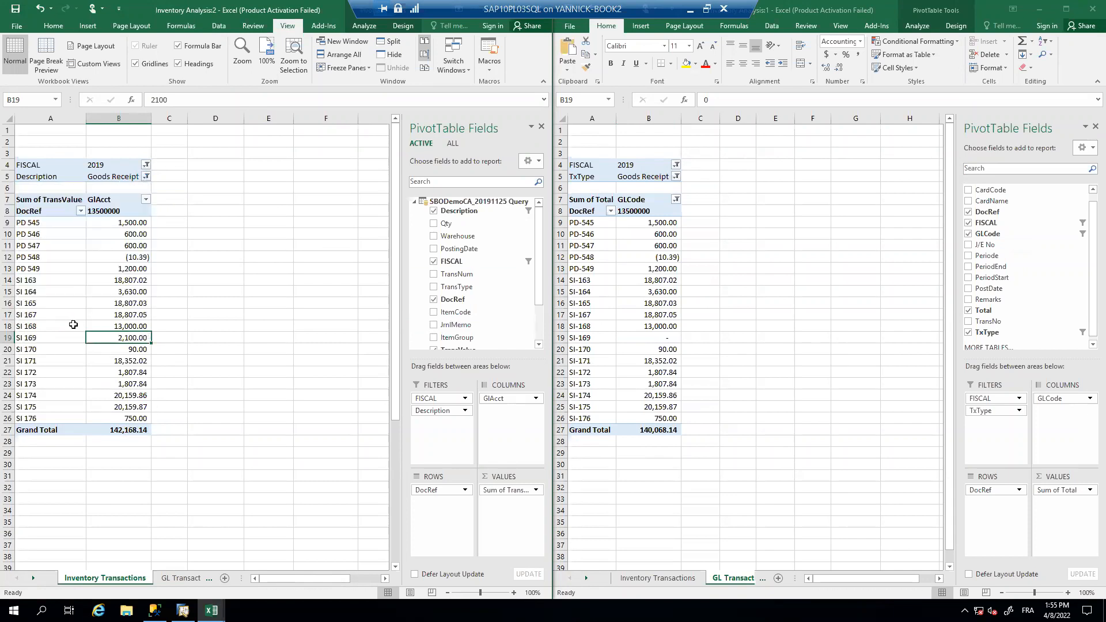
pyautogui.click(146, 180)
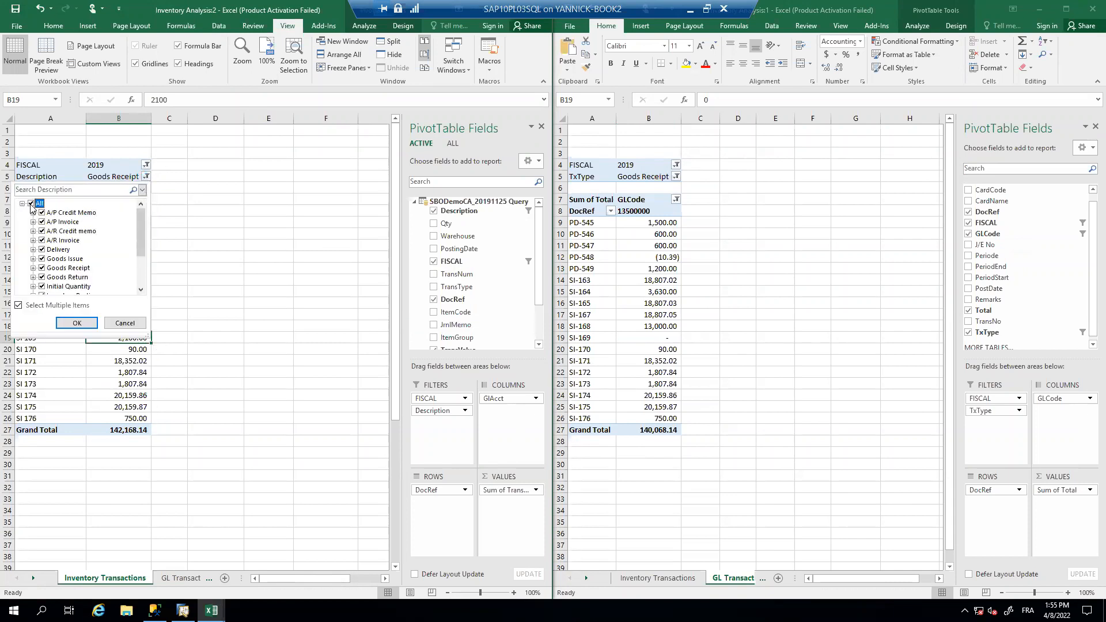
pyautogui.click(81, 322)
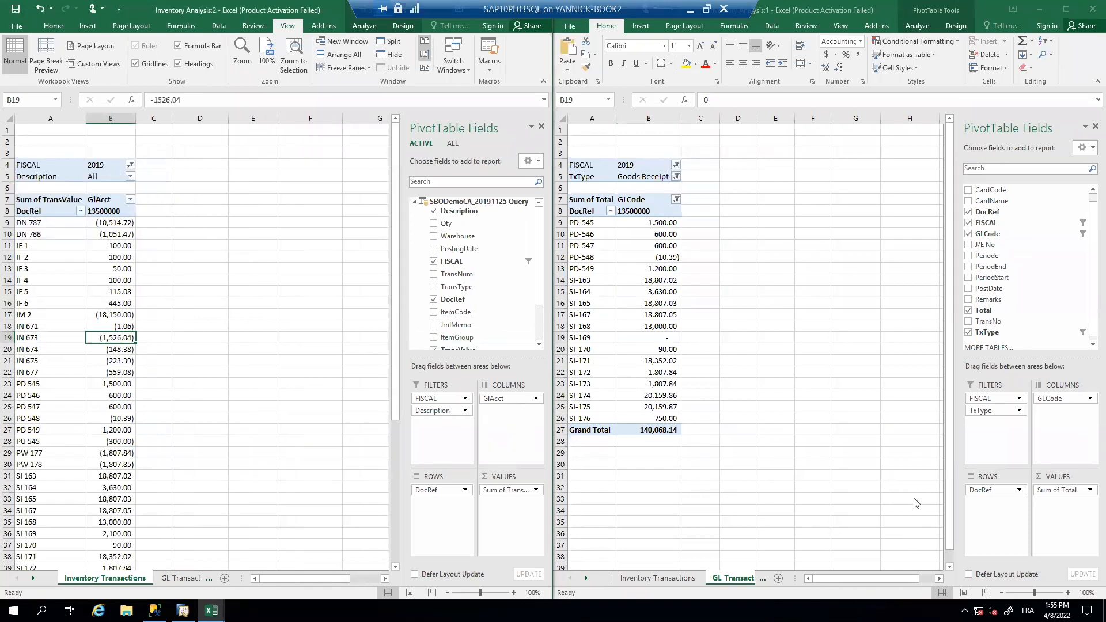
# - Swap Description into the rows and DocRef into the filters of the inventory pivot table, and select SI-170 in the GL pivot table
pyautogui.moveTo(444, 490); pyautogui.dragTo(429, 507)
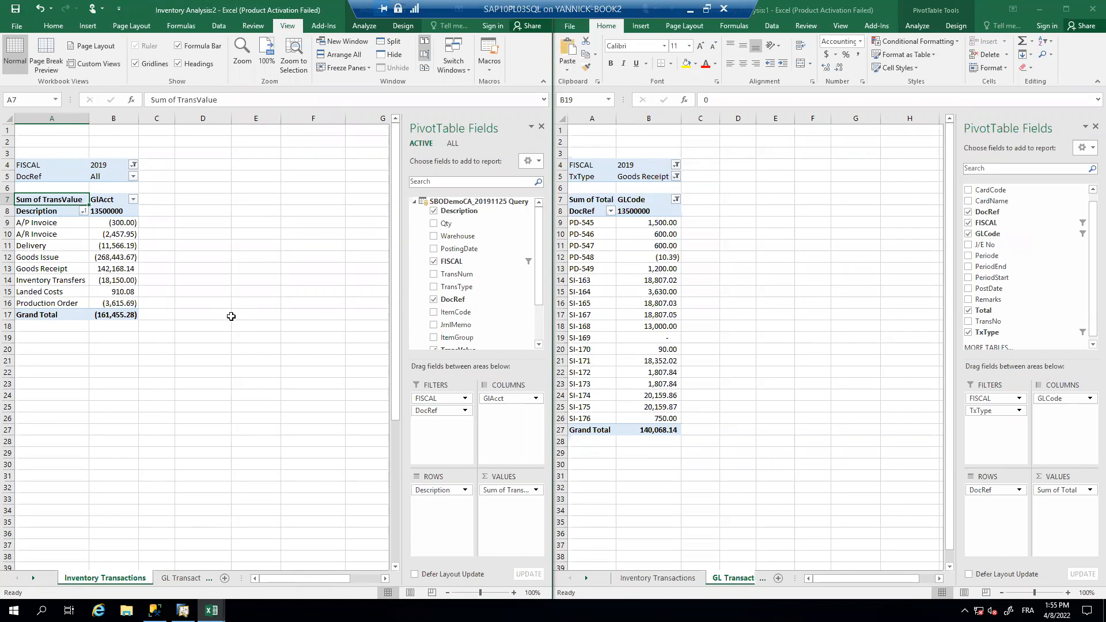
pyautogui.click(599, 348)
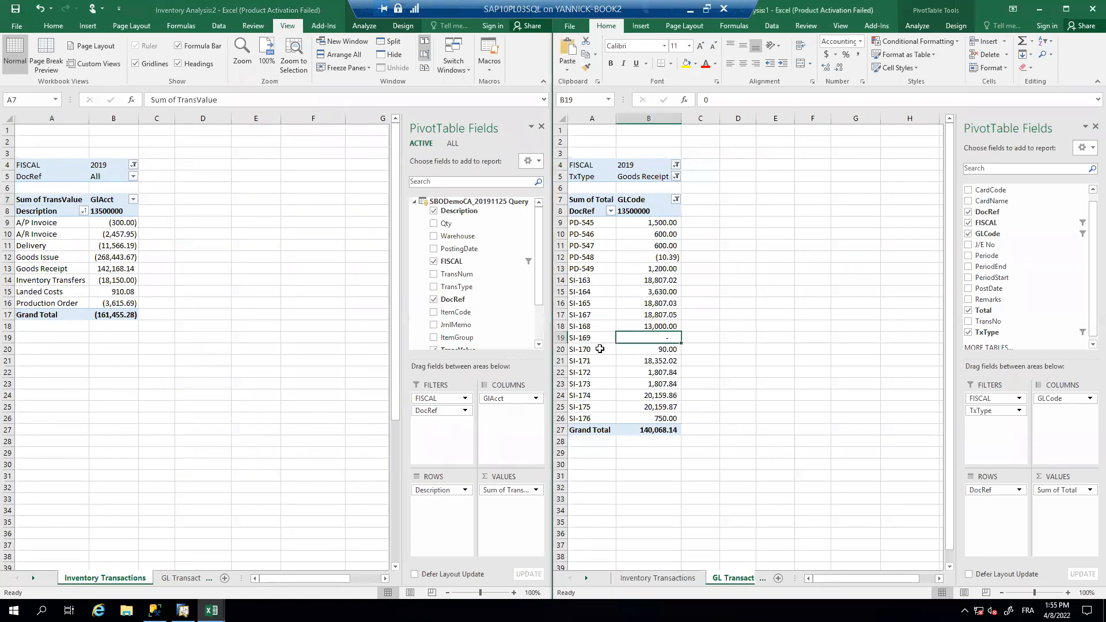
pyautogui.click(600, 349)
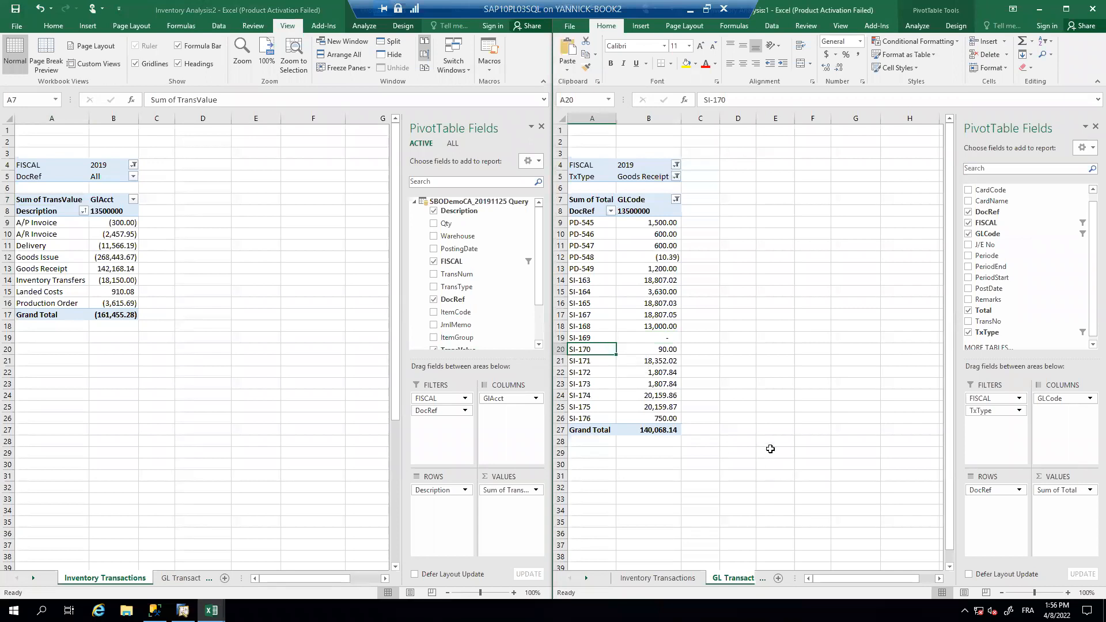
# - Swap TxType into the rows and DocRef into the filters of the GL pivot table, and clear the TxType filter
pyautogui.moveTo(992, 490)
pyautogui.mouseDown()
pyautogui.moveTo(999, 448)
pyautogui.moveTo(983, 419)
pyautogui.moveTo(980, 506)
pyautogui.moveTo(980, 497)
pyautogui.mouseUp()
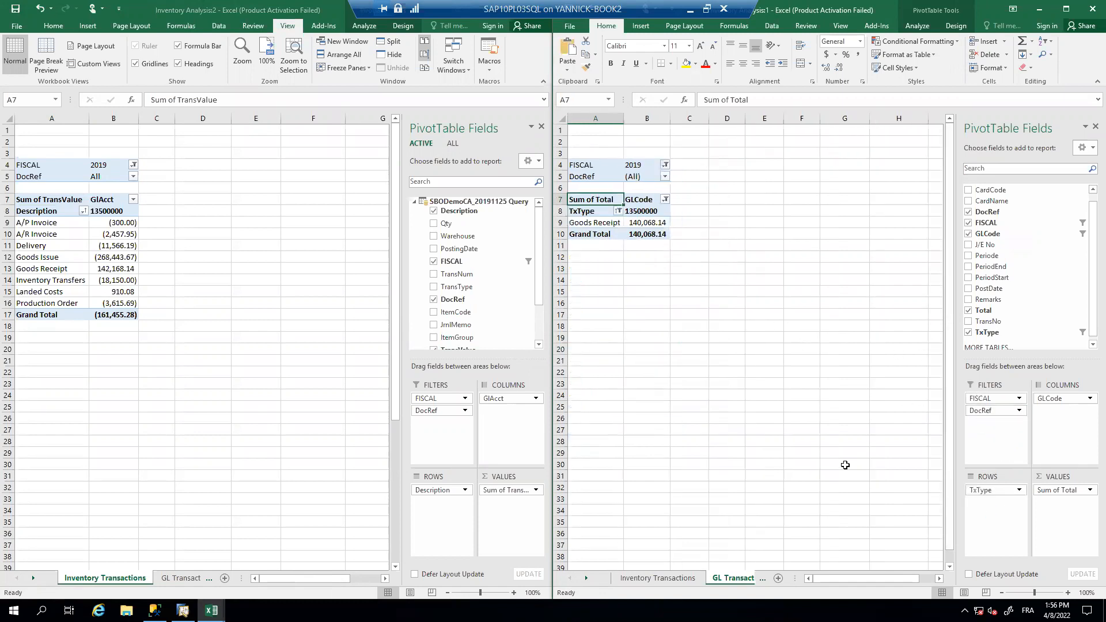
pyautogui.click(617, 210)
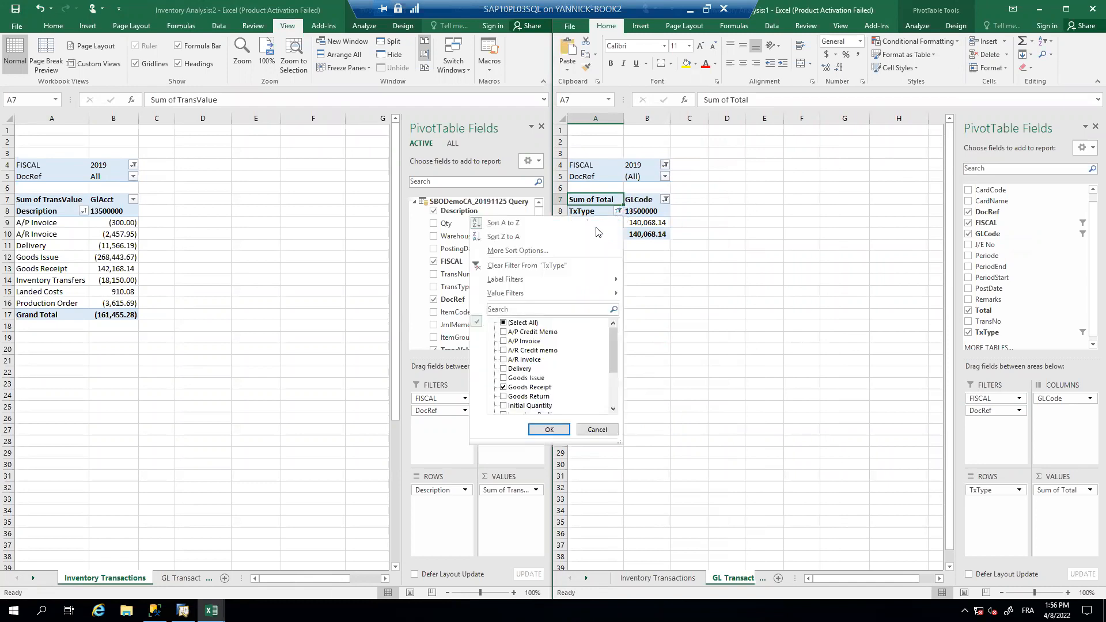
pyautogui.click(519, 266)
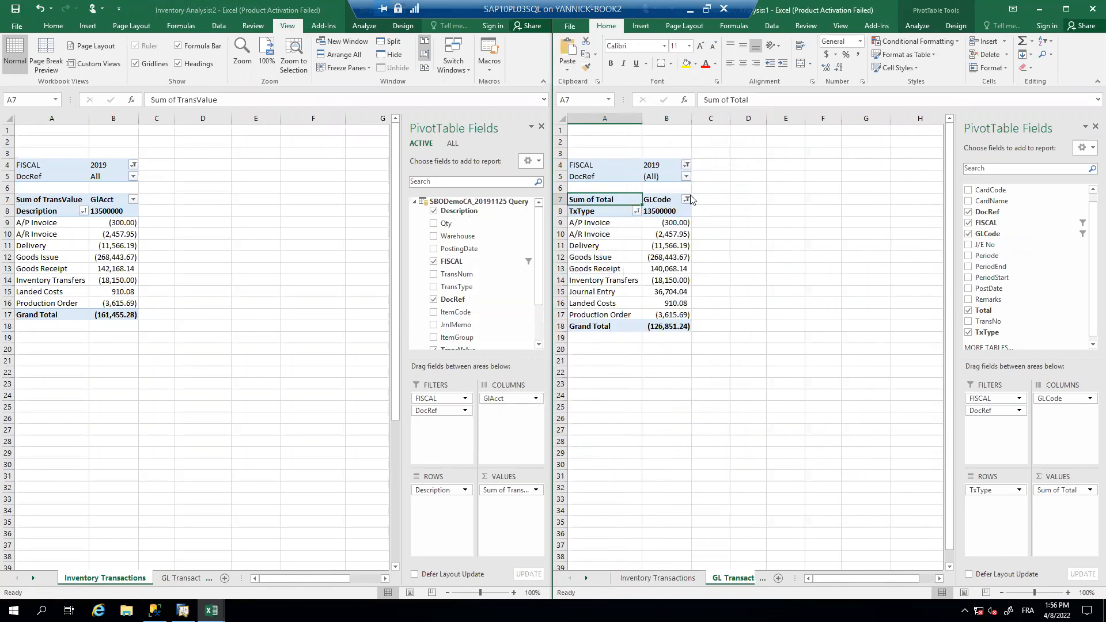
# - Set the FISCAL filter to All in both the GL and inventory pivot tables
pyautogui.click(685, 165)
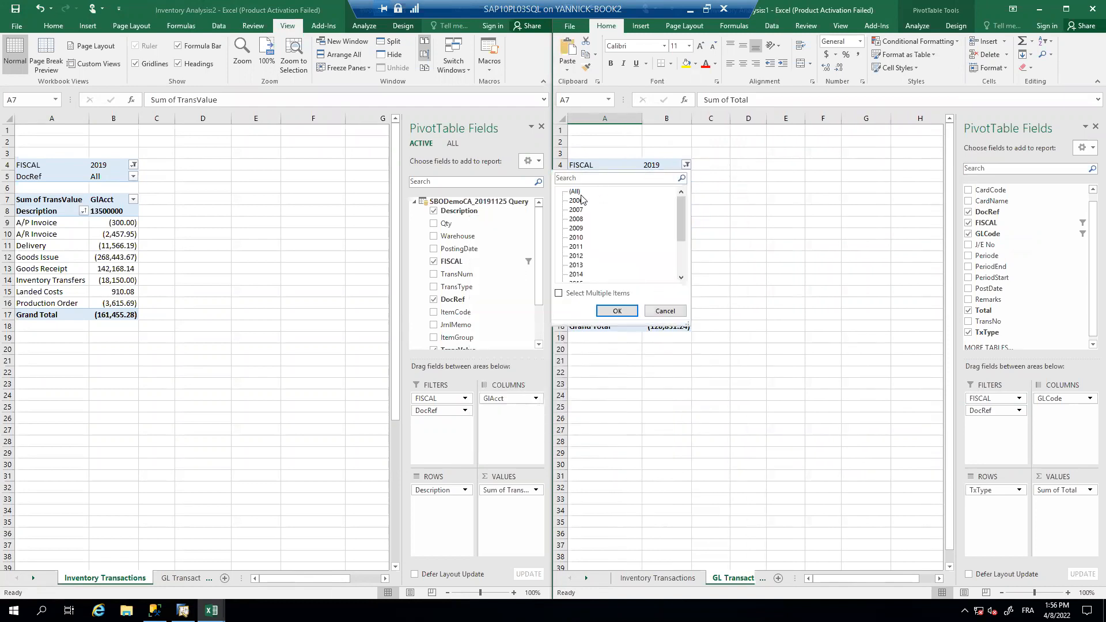
pyautogui.click(617, 310)
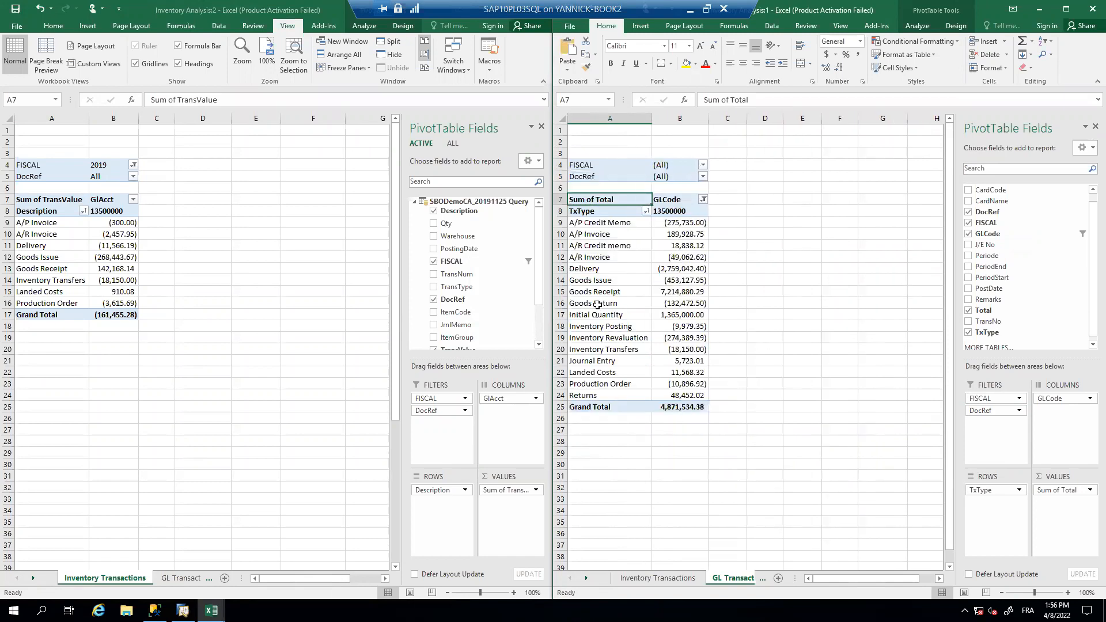
pyautogui.click(133, 166)
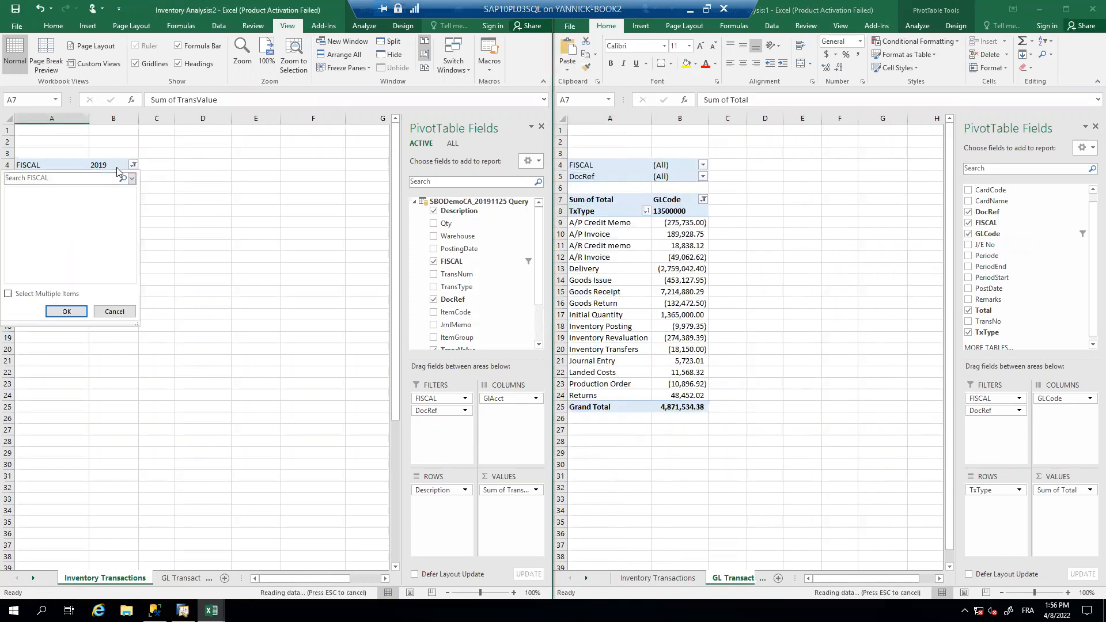
pyautogui.moveTo(131, 261); pyautogui.dragTo(129, 209)
pyautogui.click(23, 192)
pyautogui.click(66, 311)
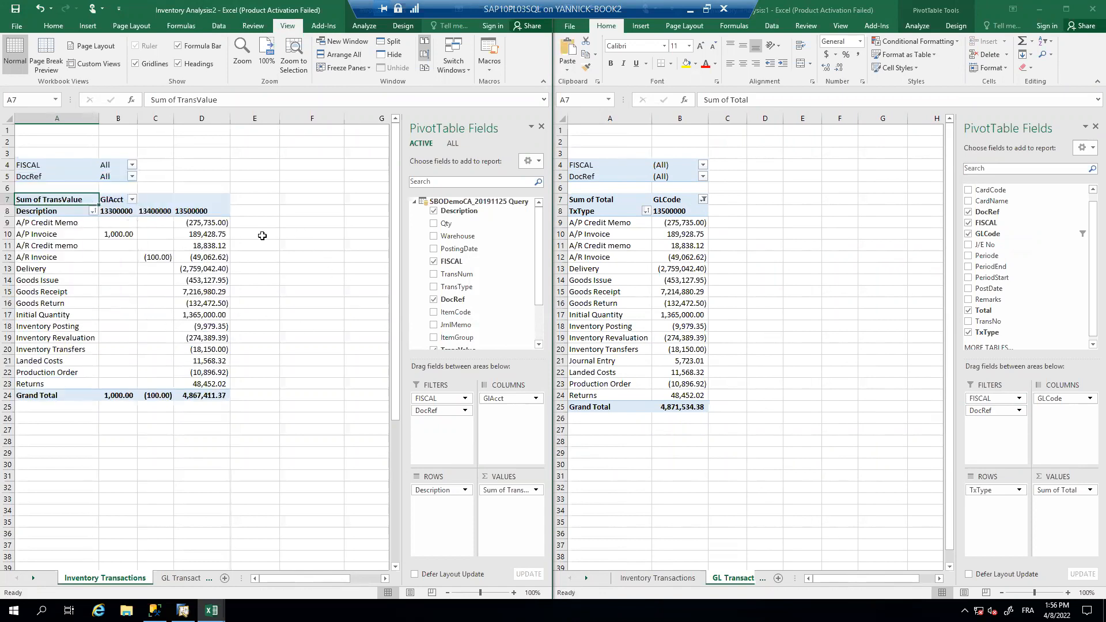
# - Add accounts 13300000 and 13400000 to the GLCode column filter of the GL pivot table
pyautogui.click(682, 250)
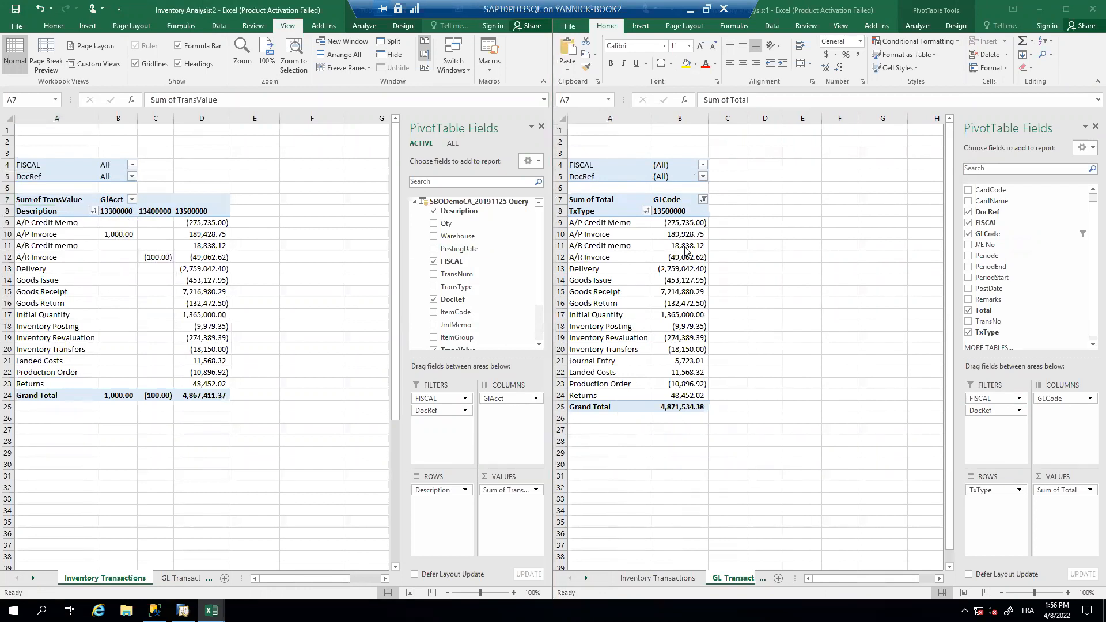
pyautogui.click(703, 199)
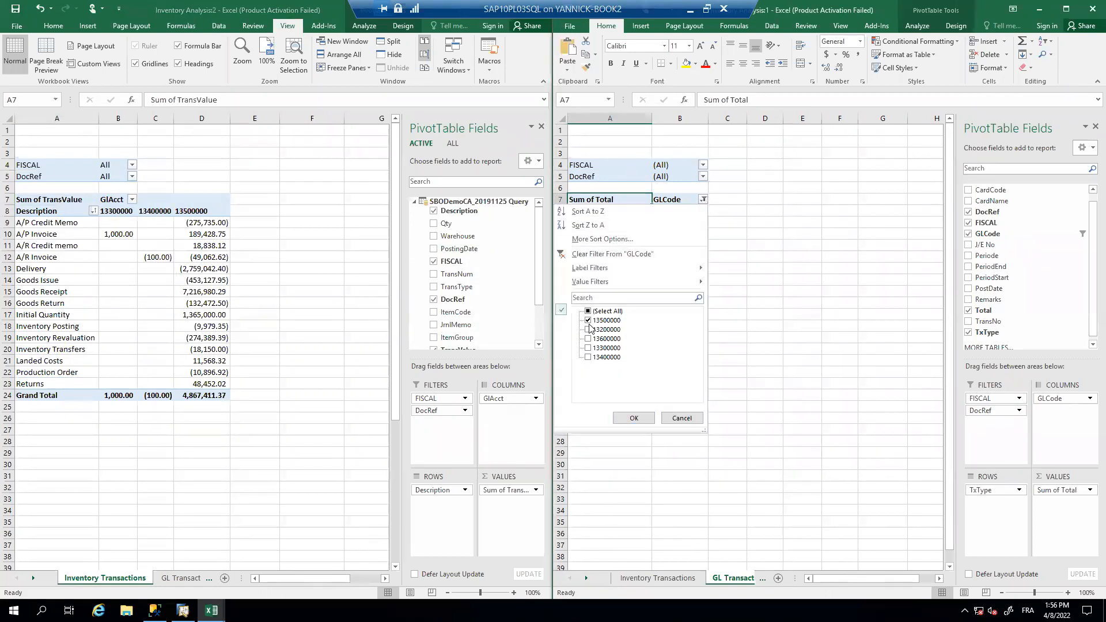
pyautogui.click(587, 348)
pyautogui.click(588, 357)
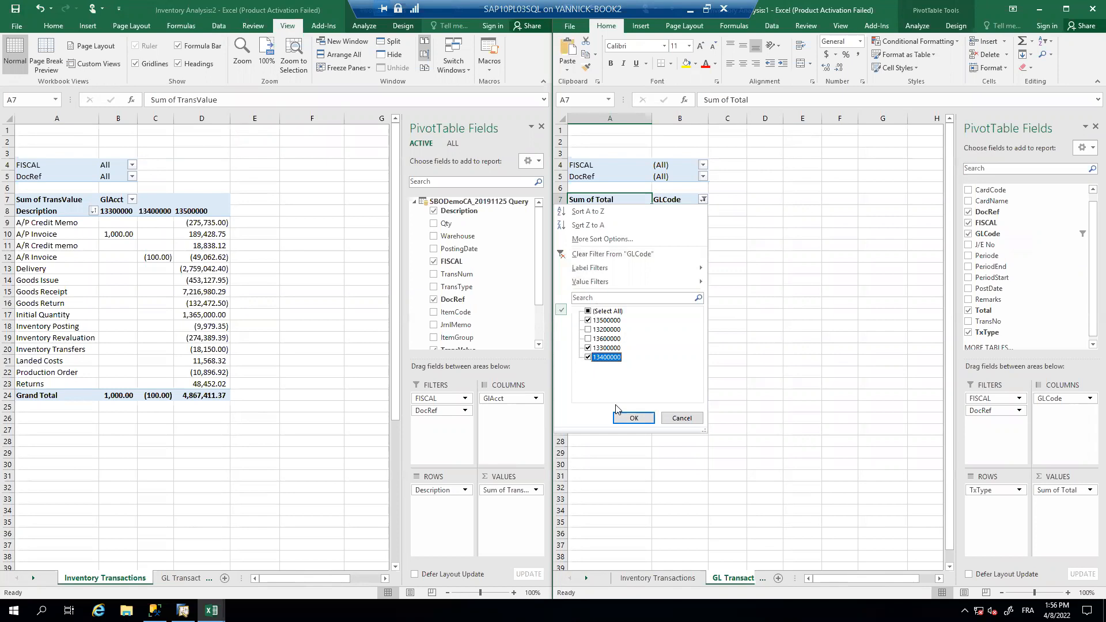
pyautogui.click(634, 417)
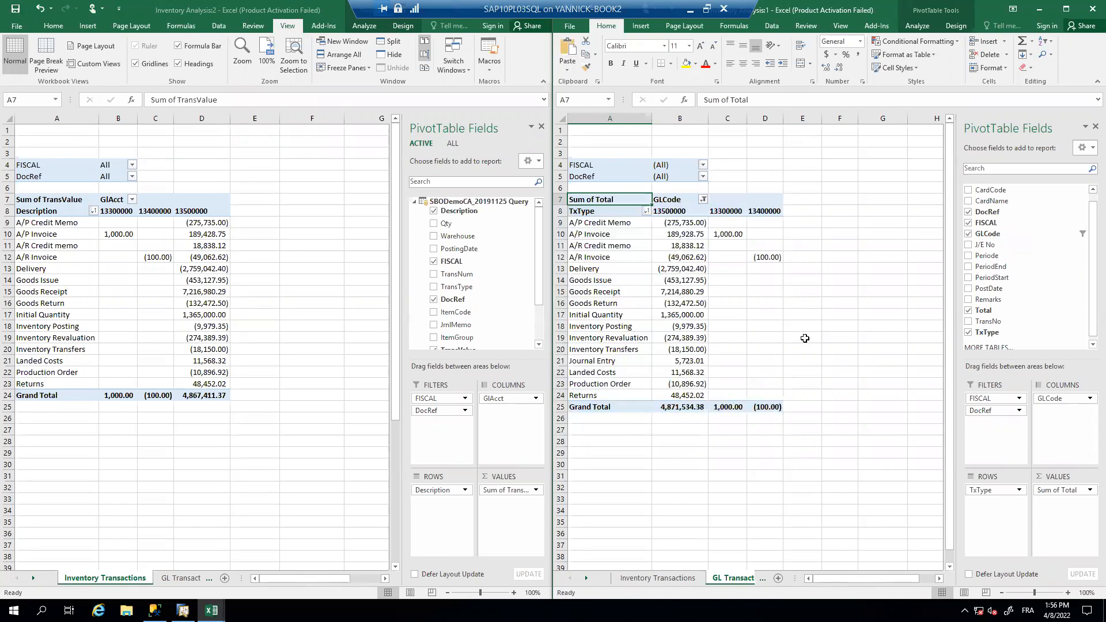
# - Compare the A/P Invoice amount under account 13300000 in the inventory and GL pivot tables
pyautogui.click(127, 236)
pyautogui.click(127, 236)
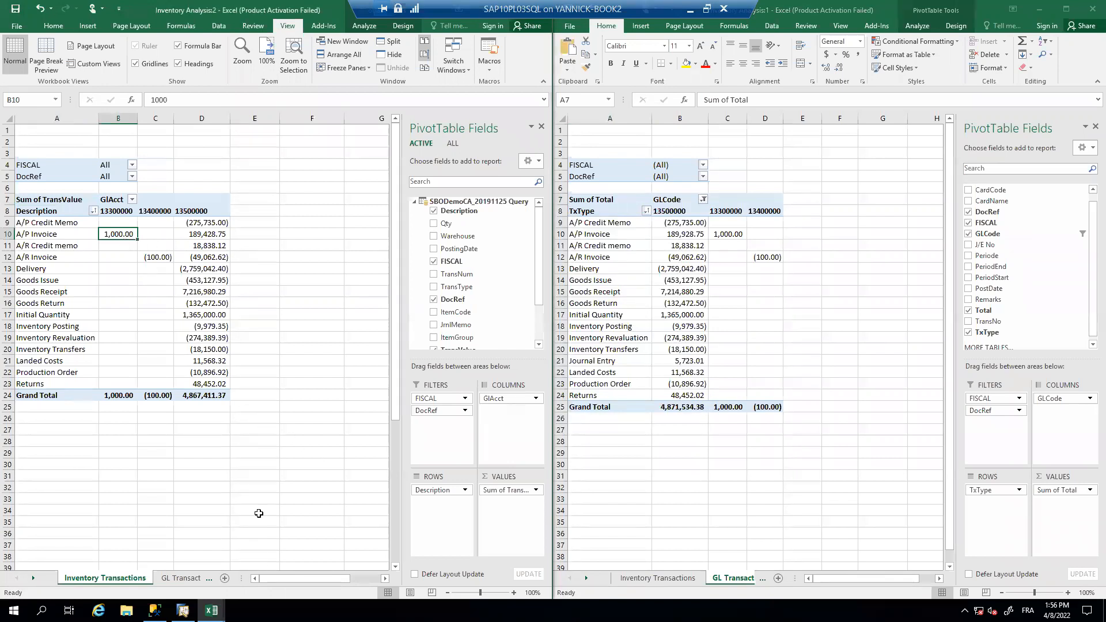
pyautogui.click(727, 238)
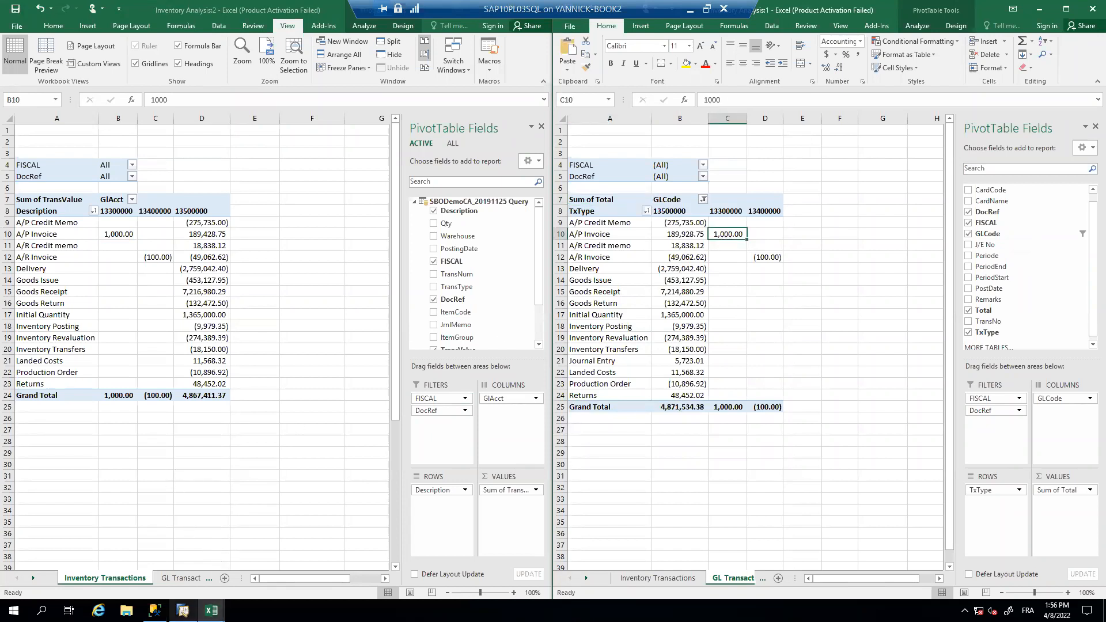
# - Switch to SAP Business One, close the open document and open the A/P Invoice form under Purchasing - A/P
pyautogui.moveTo(183, 609)
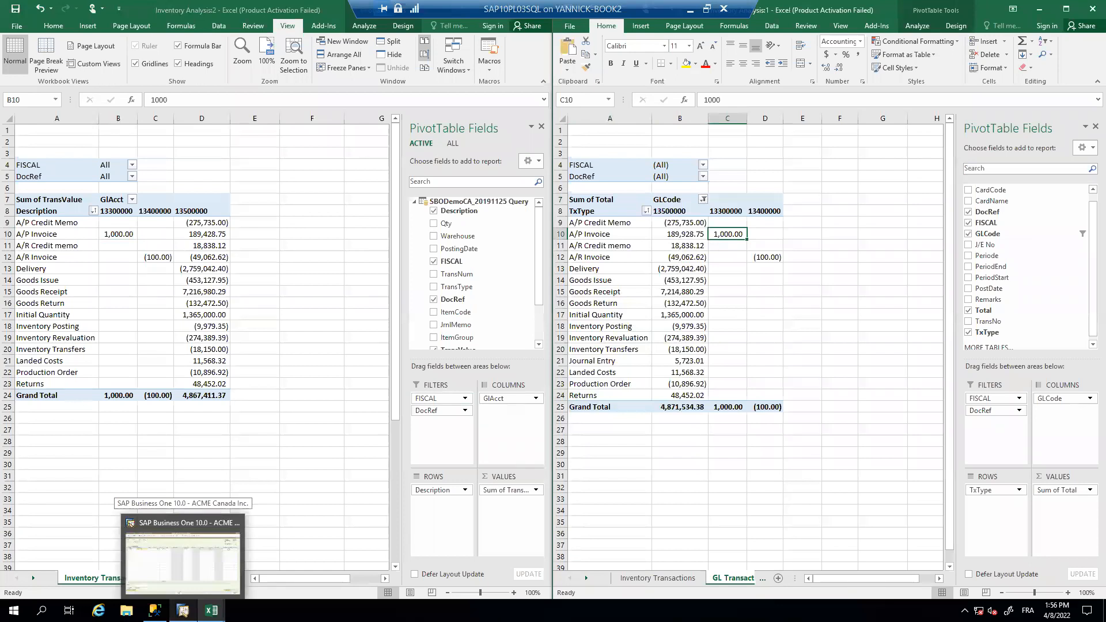
pyautogui.click(182, 556)
pyautogui.click(78, 557)
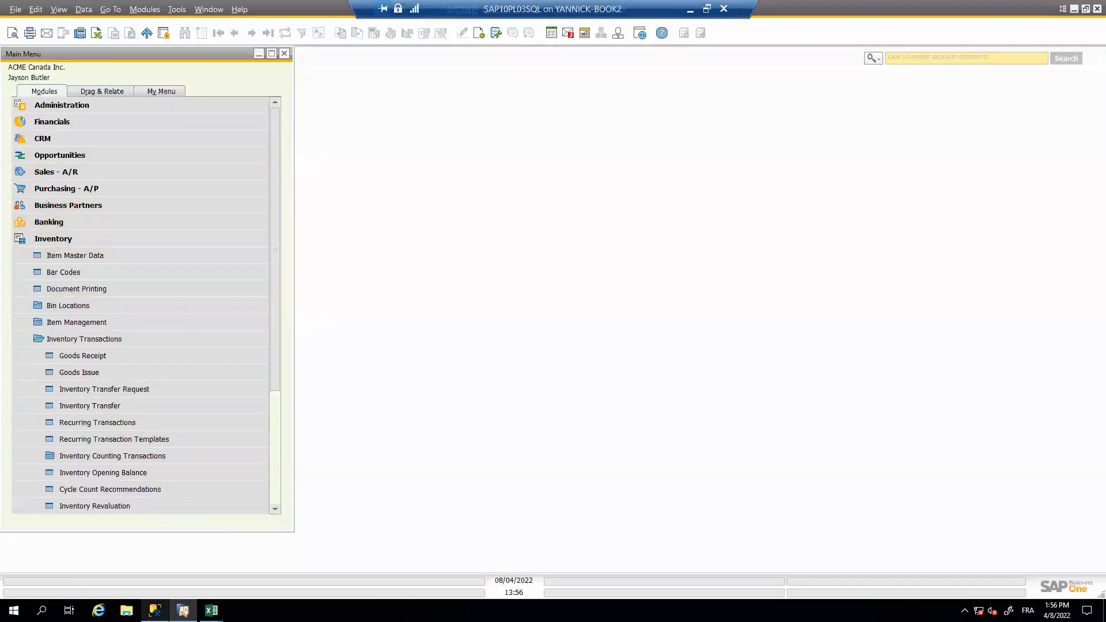
pyautogui.hotkey('alt', 'Tab')
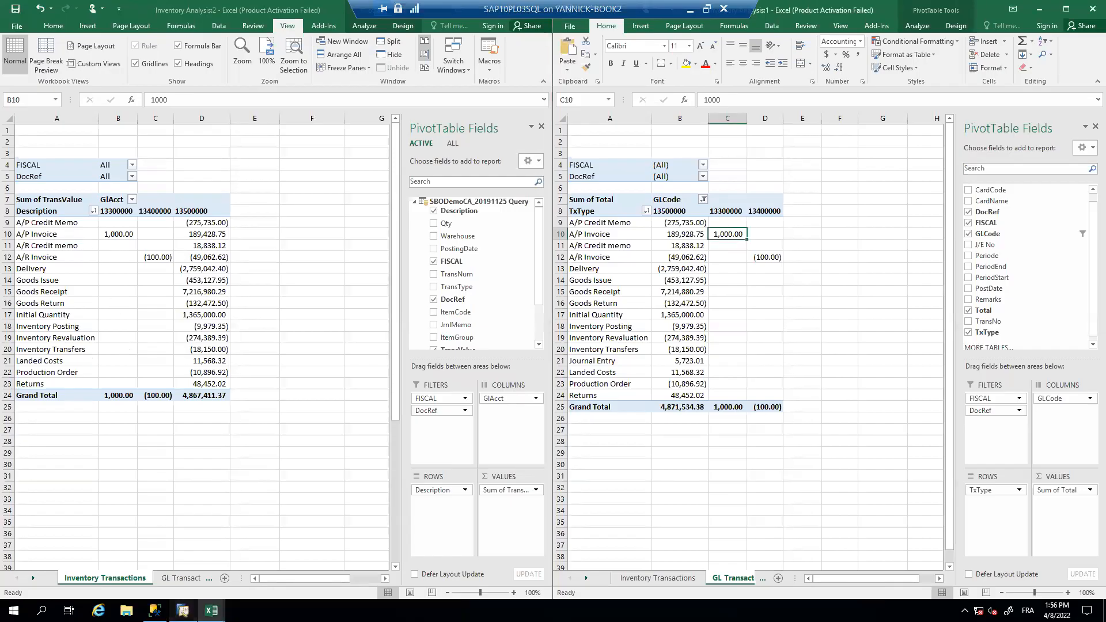
pyautogui.click(182, 611)
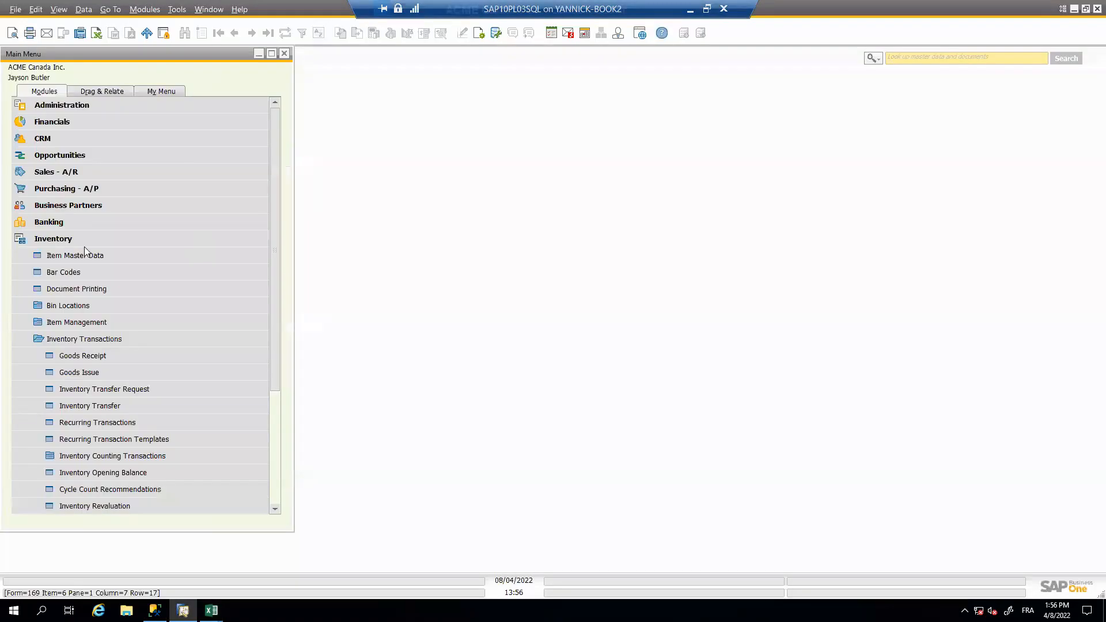
pyautogui.click(65, 190)
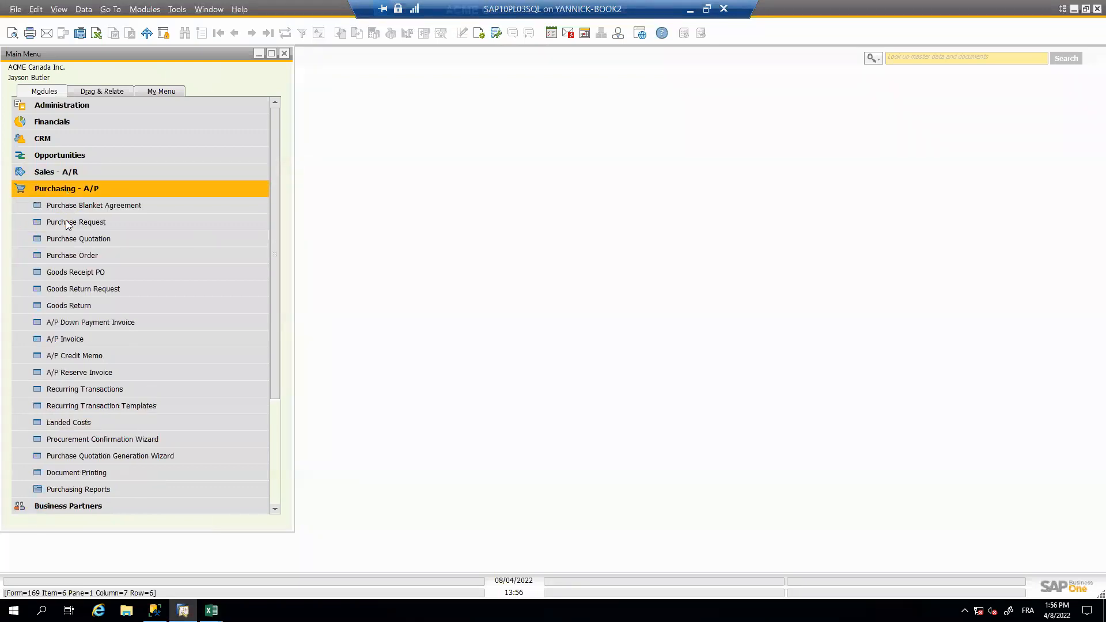
pyautogui.click(88, 342)
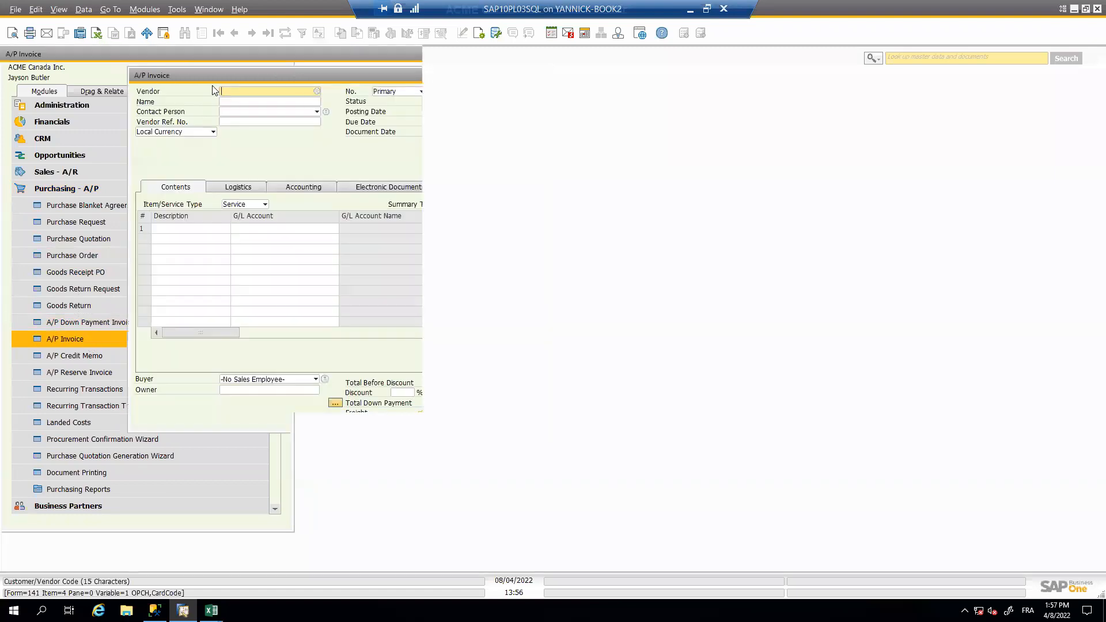
# - Browse back through the latest A/P invoices to invoice 588 and examine the items and G/L accounts used
pyautogui.click(234, 33)
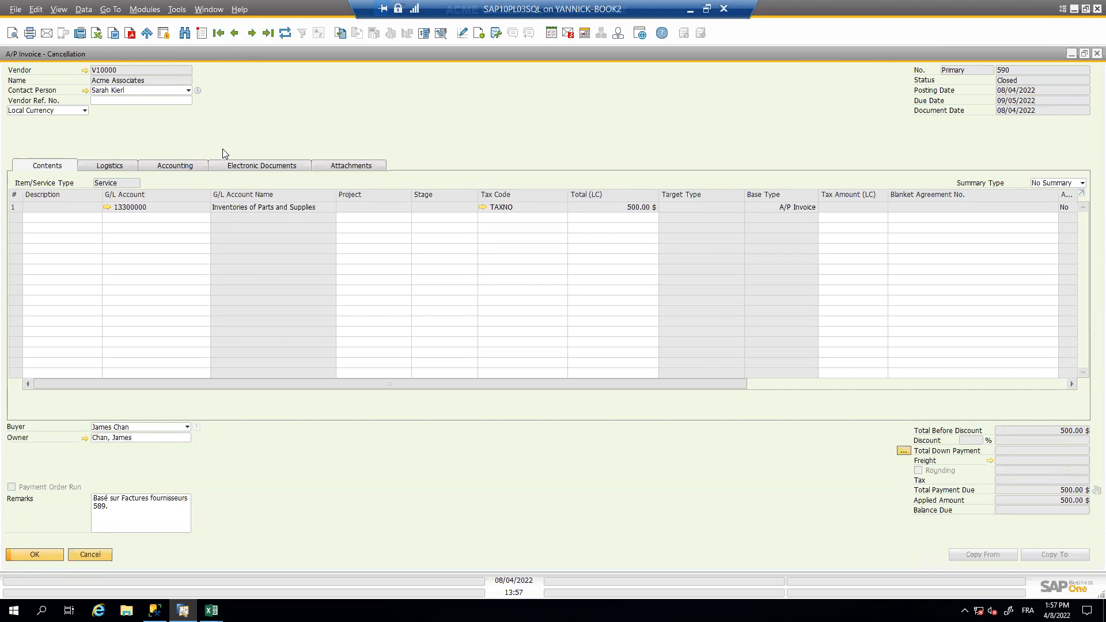
pyautogui.click(236, 35)
pyautogui.click(239, 37)
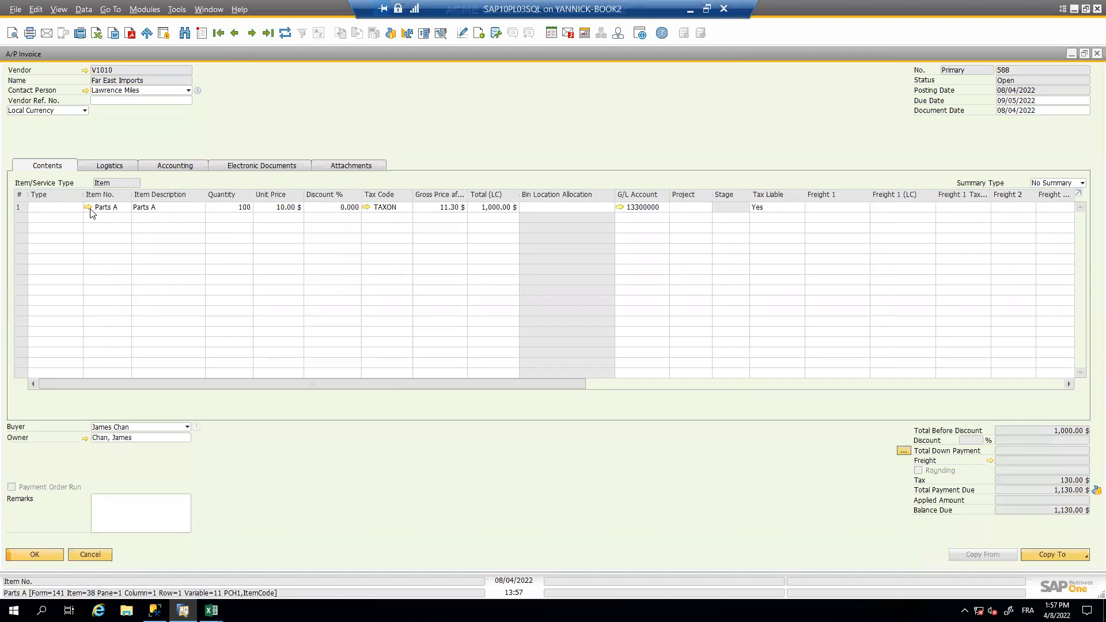
pyautogui.click(252, 34)
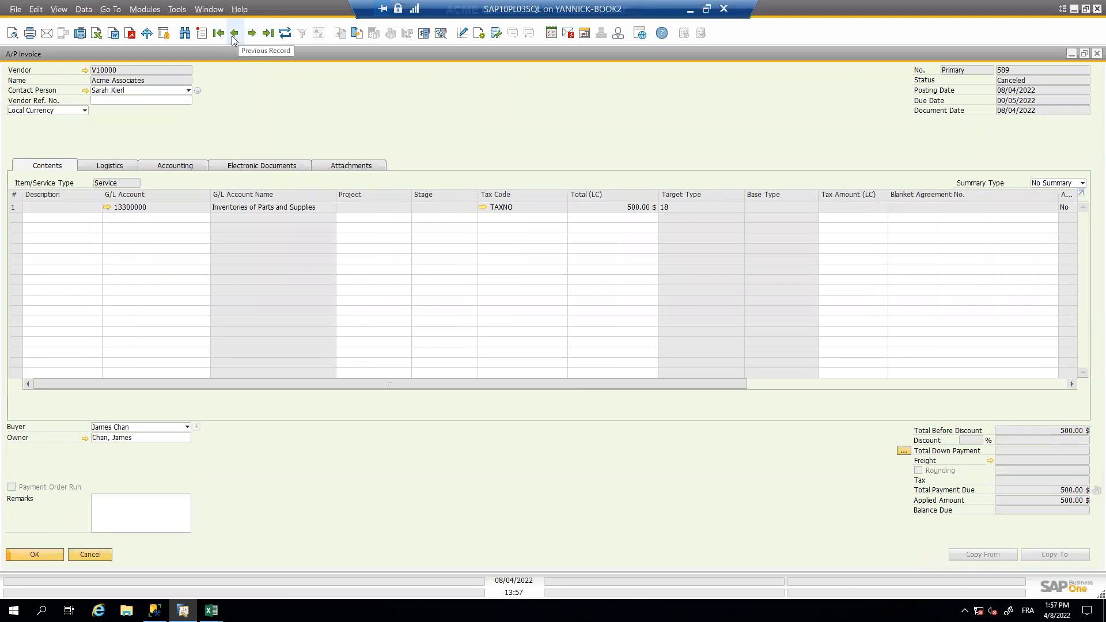
pyautogui.click(234, 33)
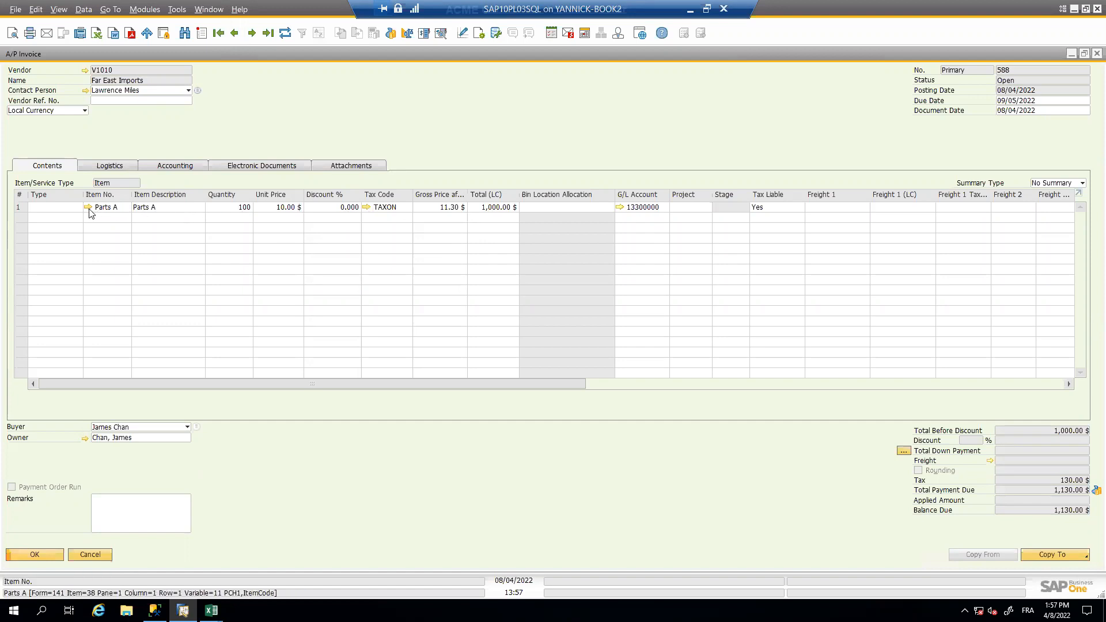
# - Open account 13300000 in the Chart of Accounts and review its balance transactions, including the A/P invoice 588 row
pyautogui.click(143, 13)
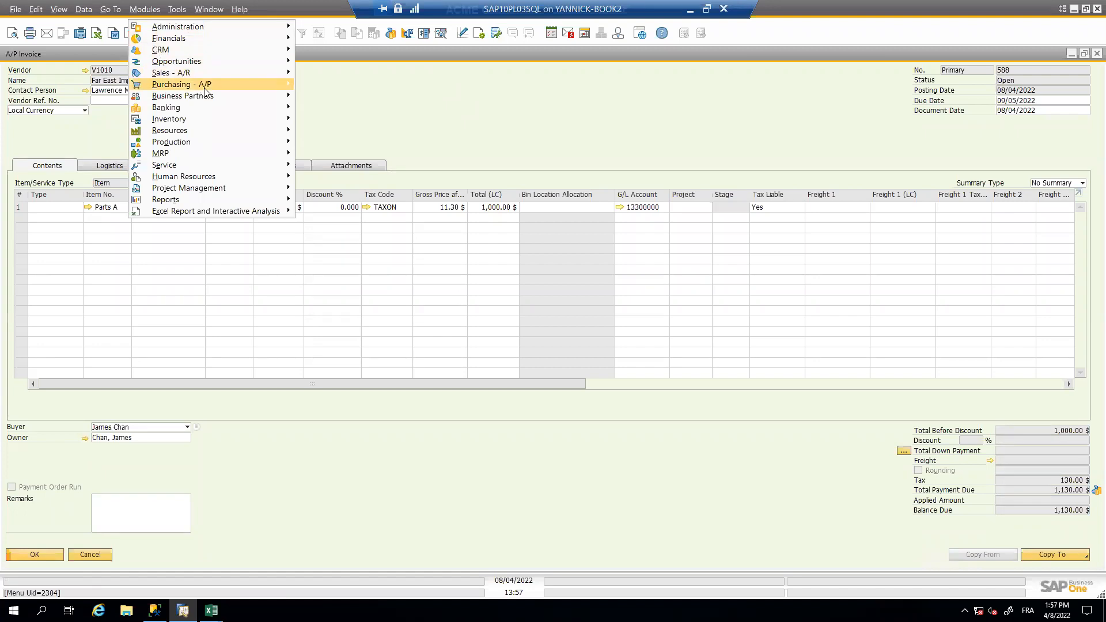
pyautogui.moveTo(211, 38)
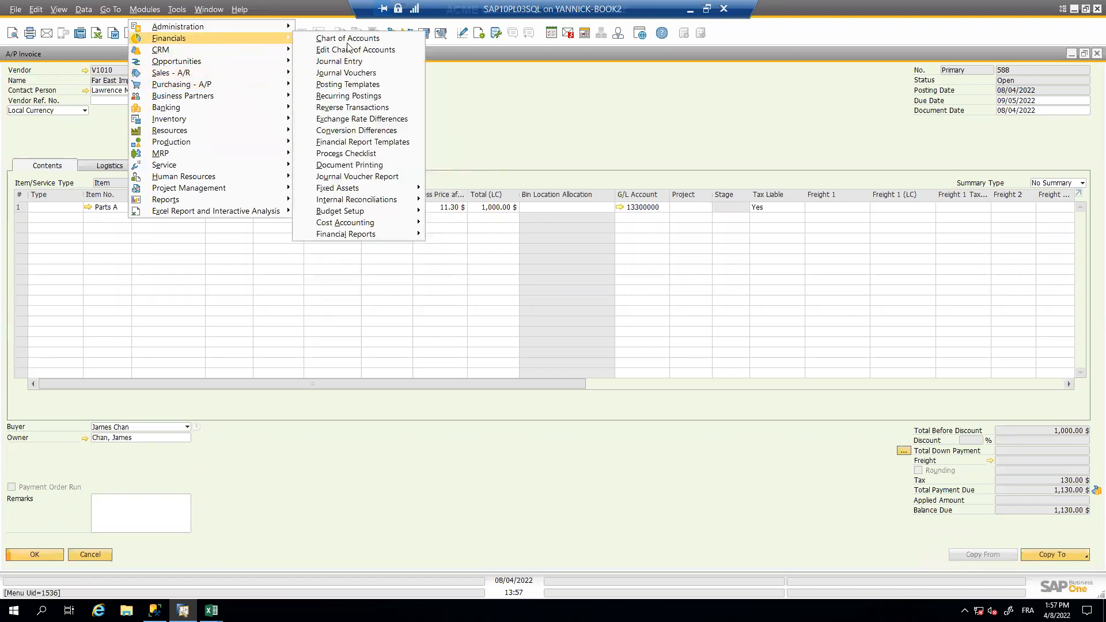
pyautogui.click(365, 38)
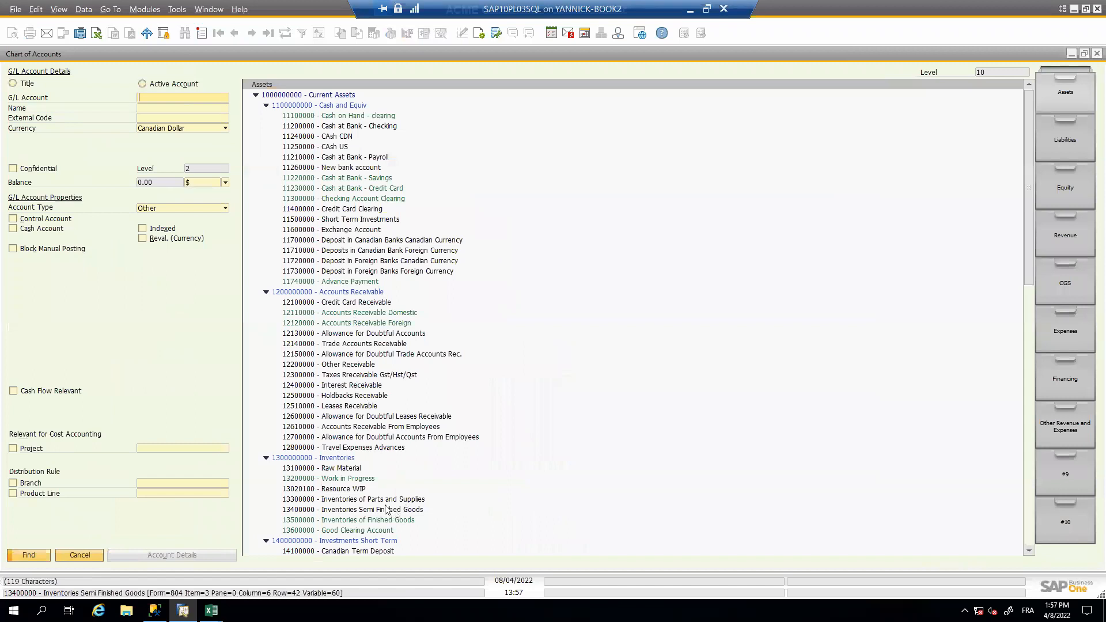
pyautogui.click(384, 502)
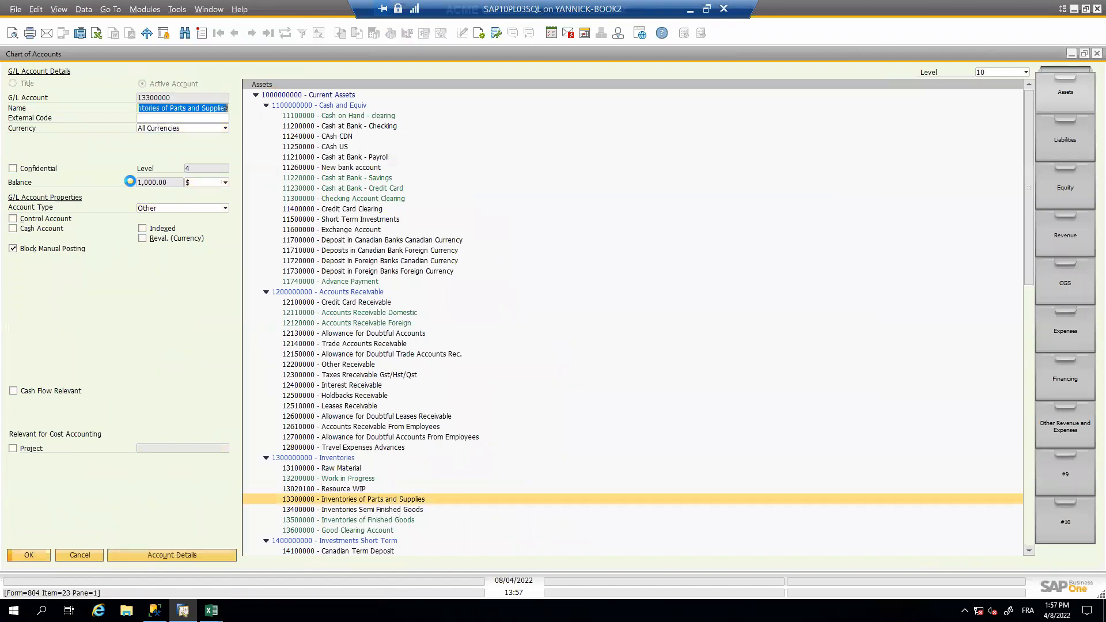
pyautogui.click(130, 183)
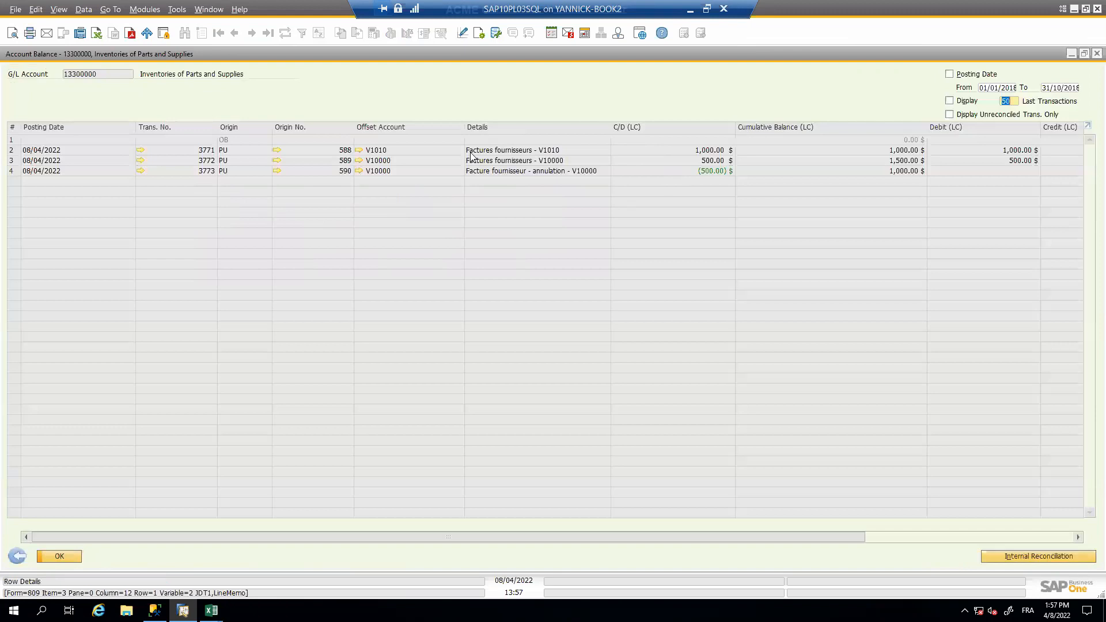
pyautogui.click(667, 152)
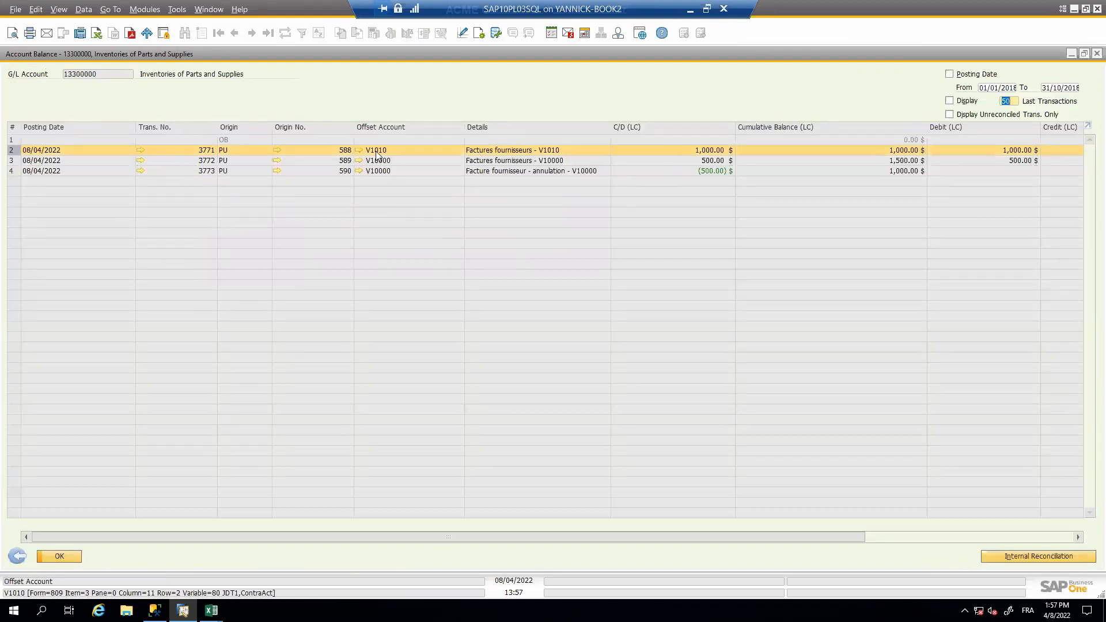
pyautogui.click(1096, 54)
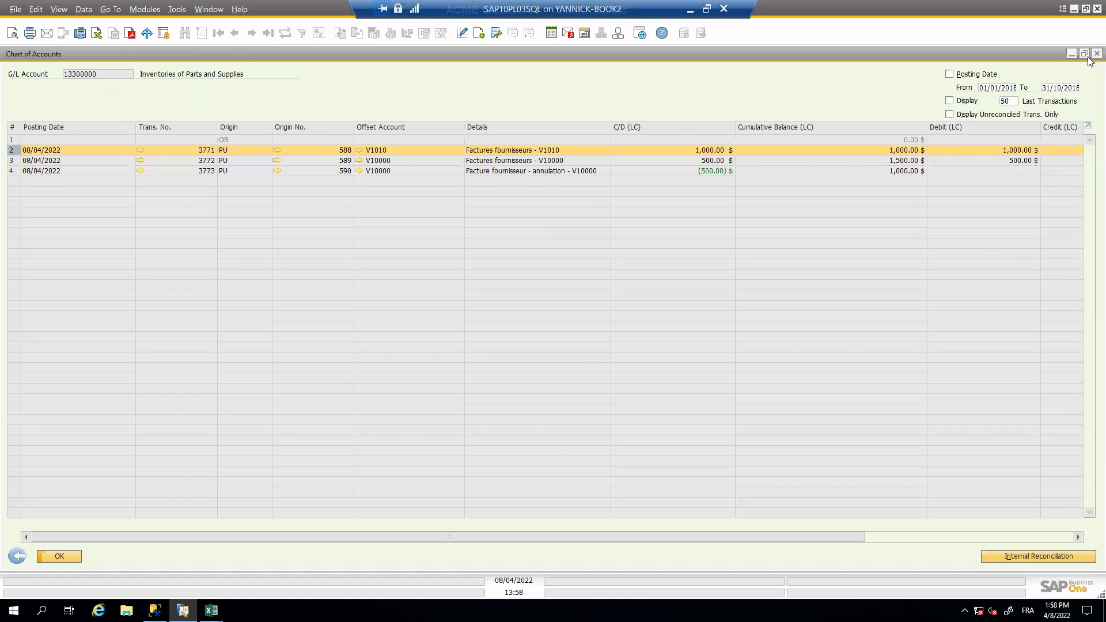
# - Compare the account properties of 13300000 Inventories of Parts and Supplies and 13400000 Inventories Semi Finished Goods, including Block Manual Posting
pyautogui.click(348, 512)
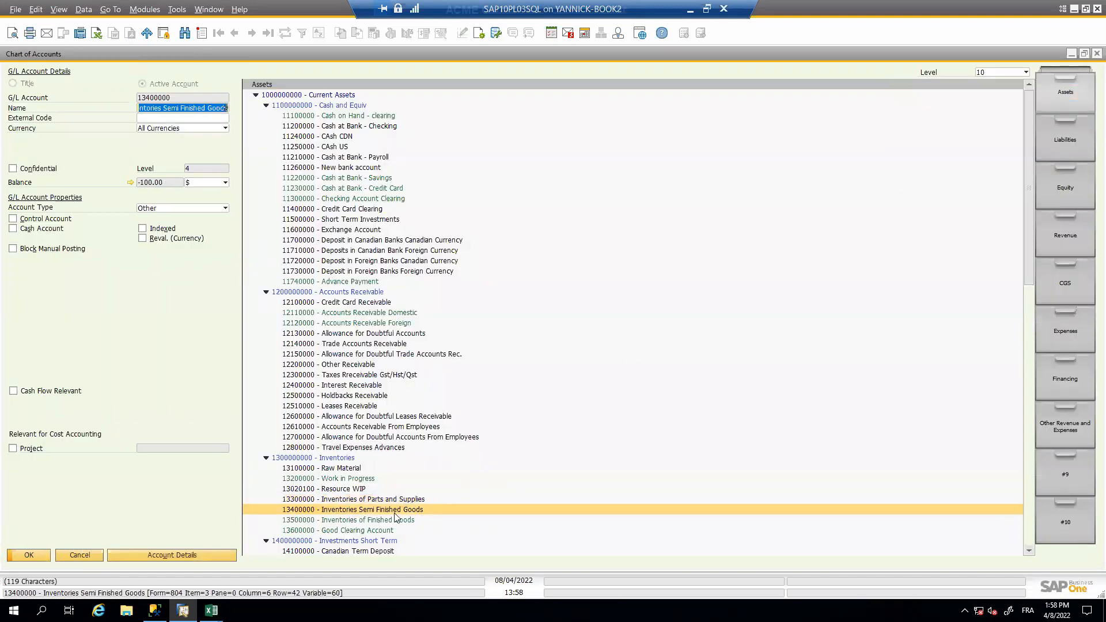
pyautogui.click(342, 499)
pyautogui.click(345, 511)
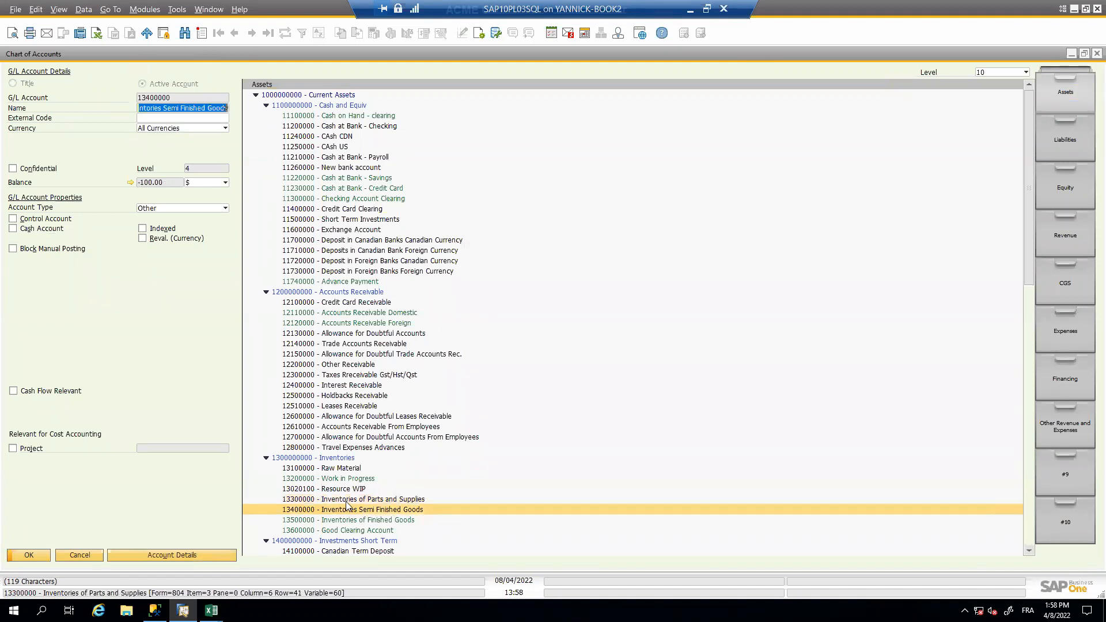
pyautogui.click(348, 499)
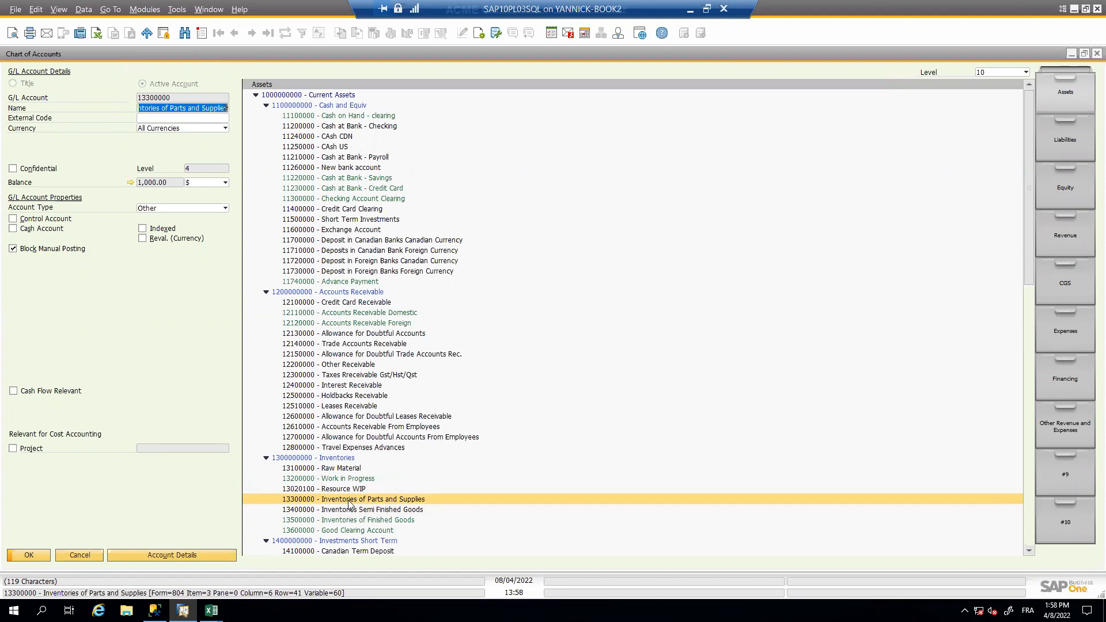
pyautogui.click(365, 510)
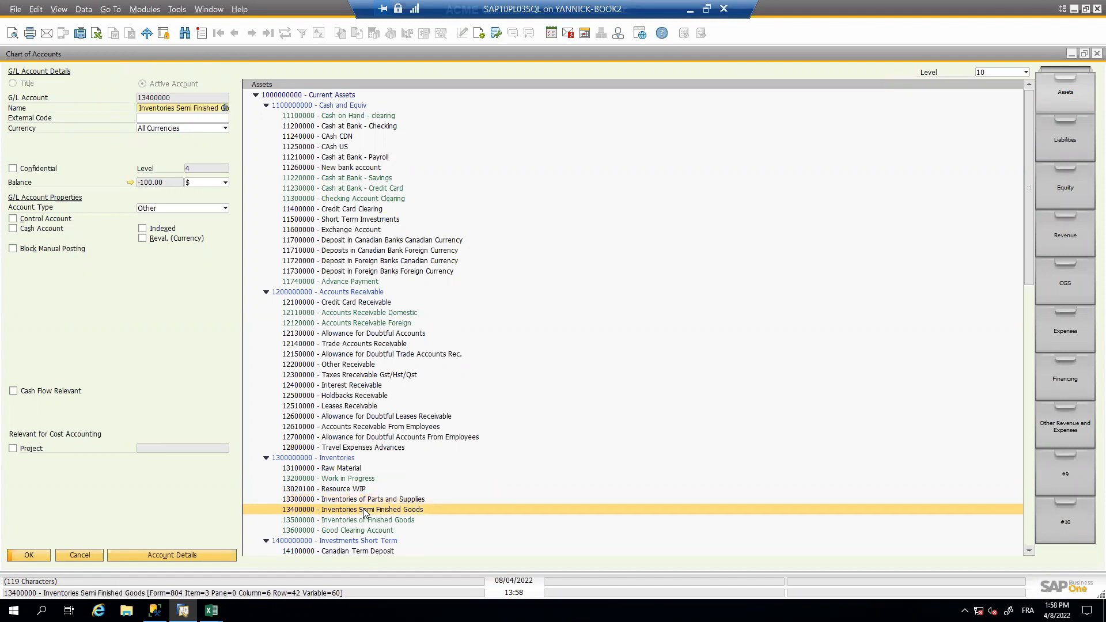
pyautogui.click(364, 500)
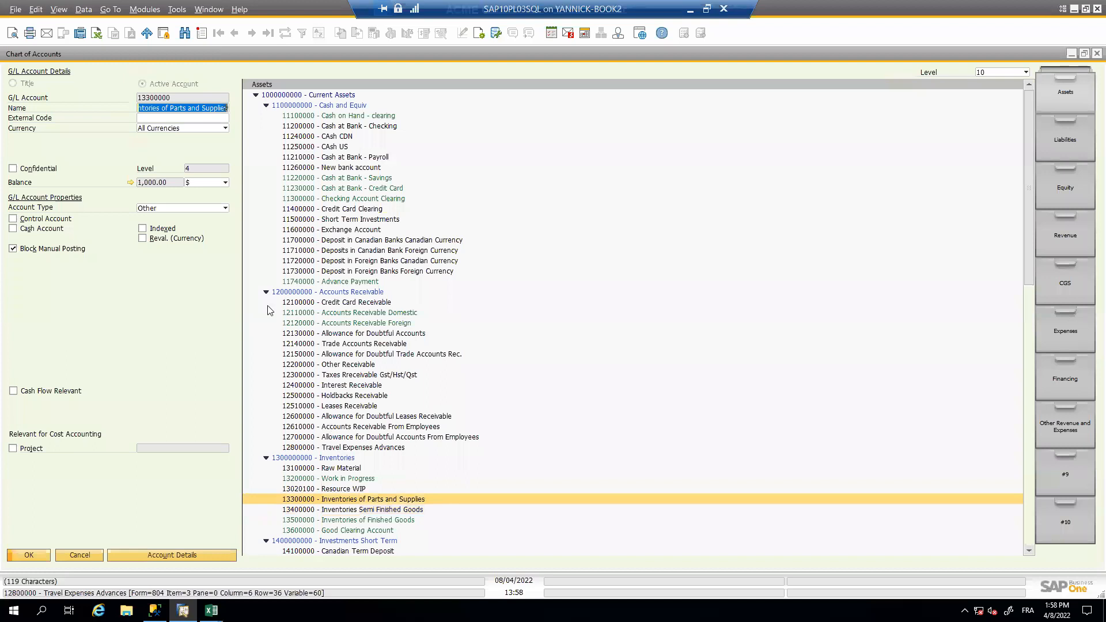
# - Review the balance transactions of account 13400000 Inventories Semi Finished Goods and close the Chart of Accounts
pyautogui.click(339, 510)
pyautogui.click(131, 182)
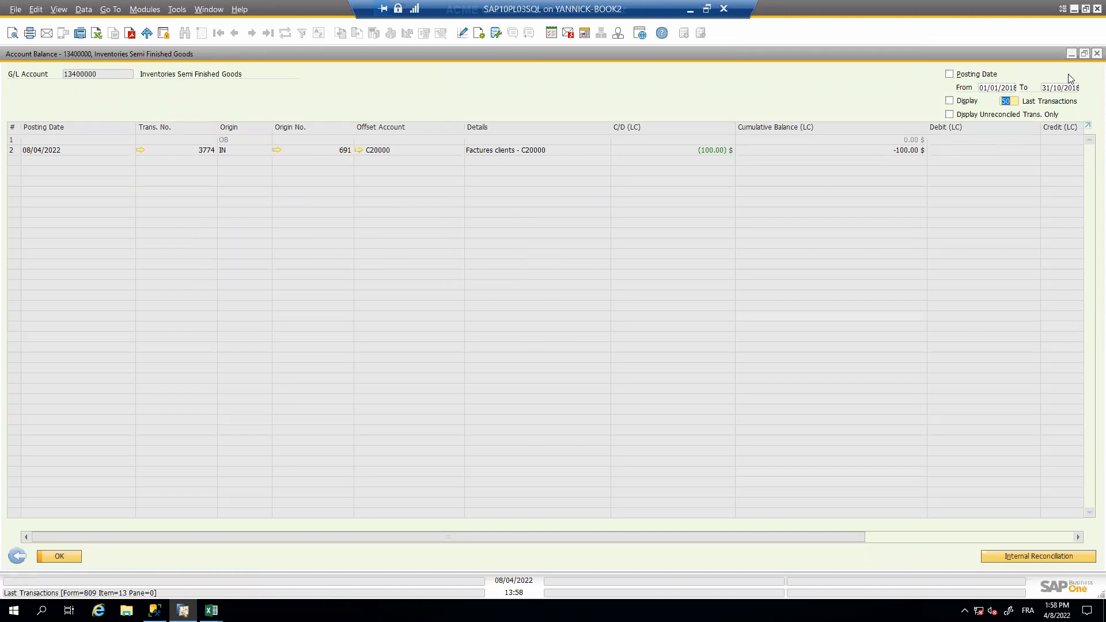
pyautogui.click(1096, 53)
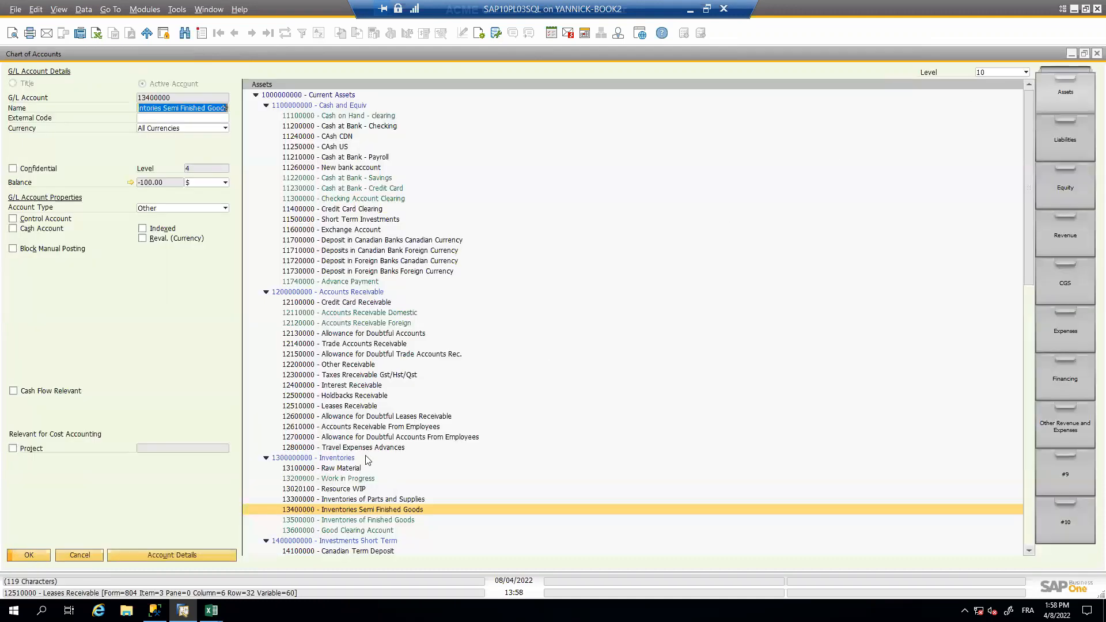
pyautogui.click(85, 557)
pyautogui.click(100, 554)
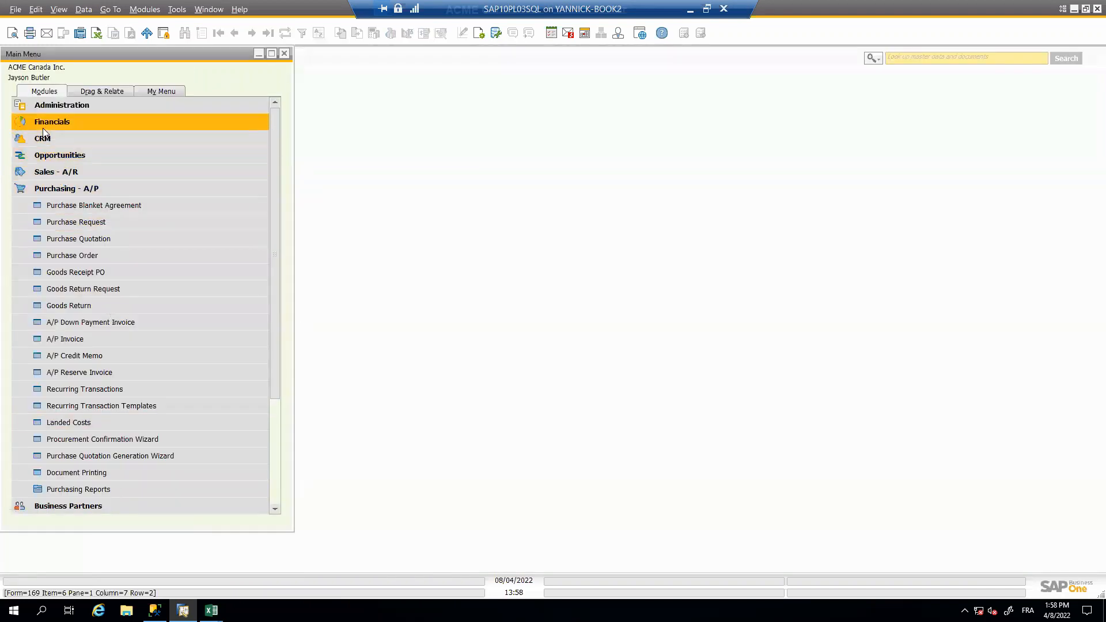
# - Open the selection criteria of the Inventory Audit Report from the Inventory Reports
pyautogui.click(29, 191)
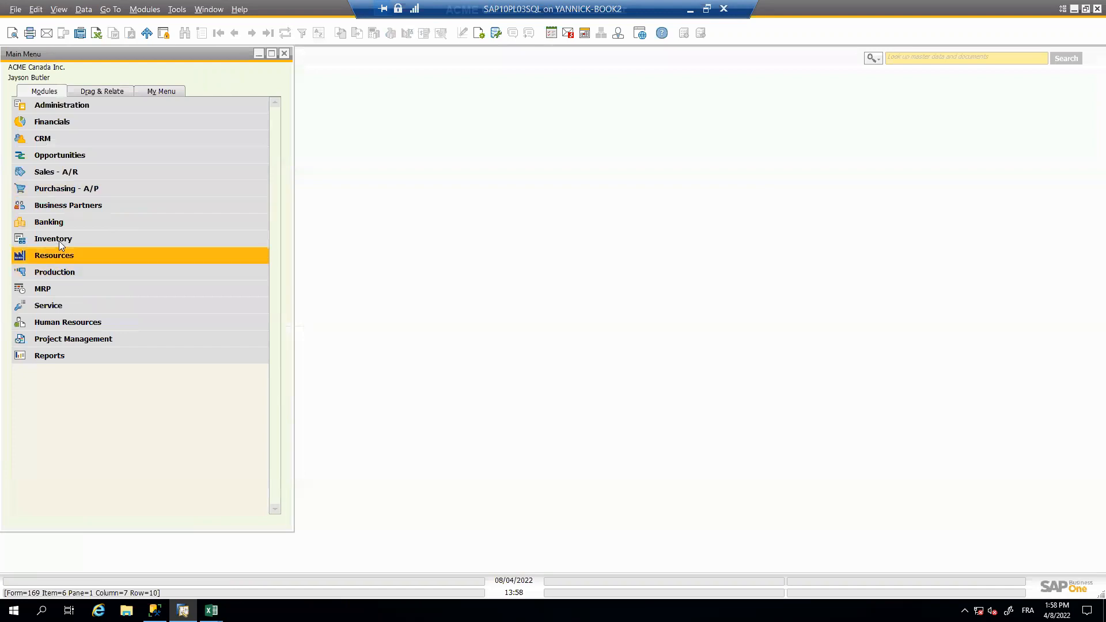
pyautogui.click(59, 241)
pyautogui.click(137, 397)
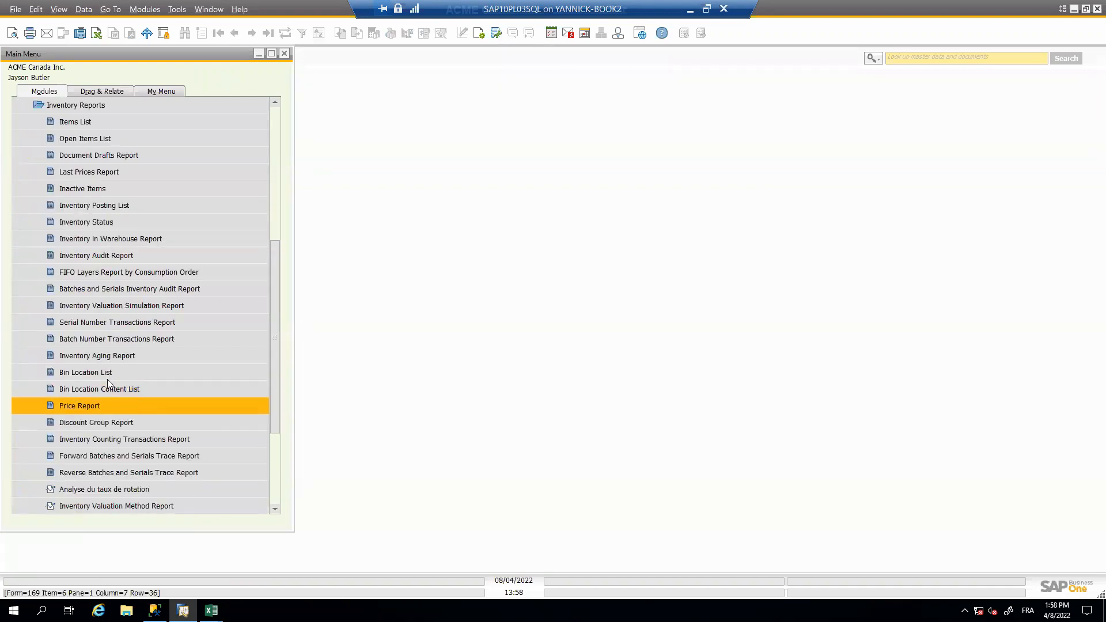
pyautogui.click(95, 356)
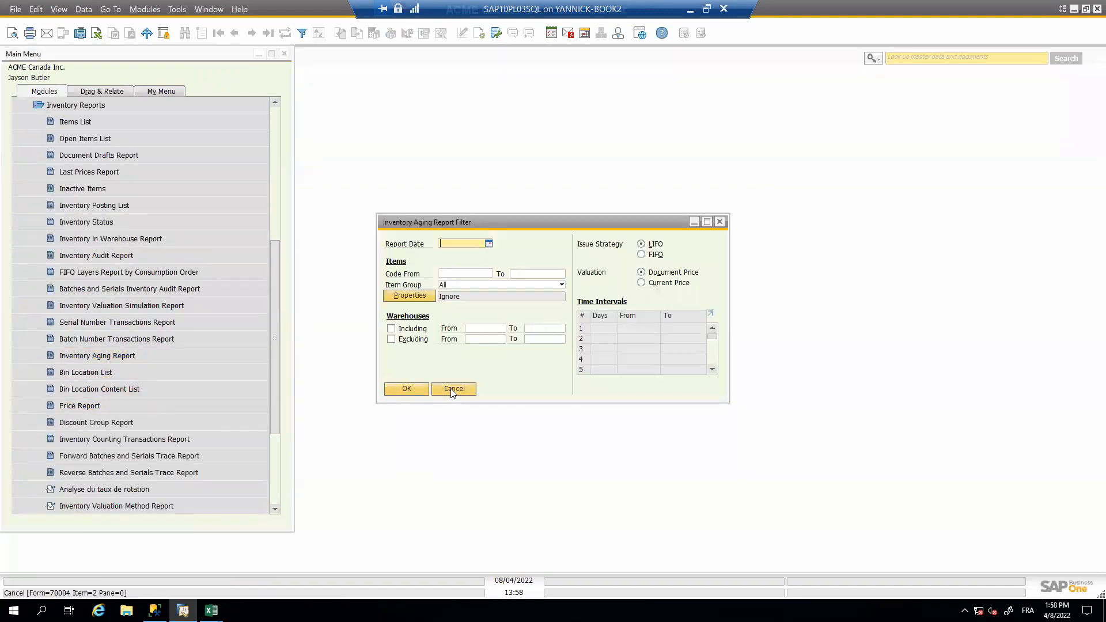
pyautogui.click(453, 390)
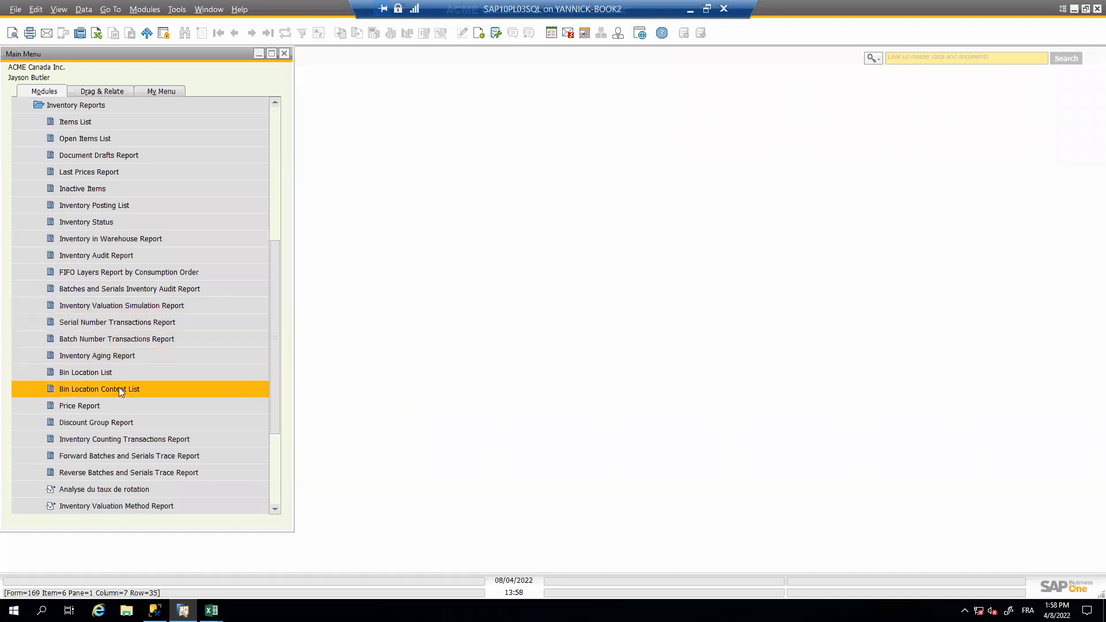
pyautogui.click(97, 257)
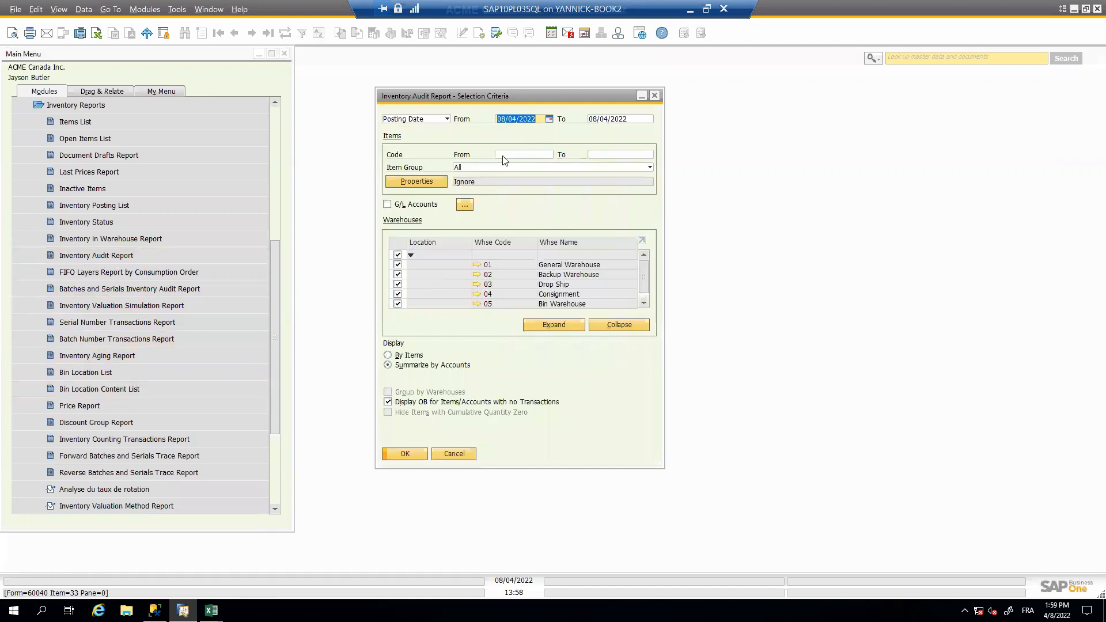
# - Run the Inventory Audit Report for the item group Parts & Supplies, summarized by accounts
pyautogui.click(504, 156)
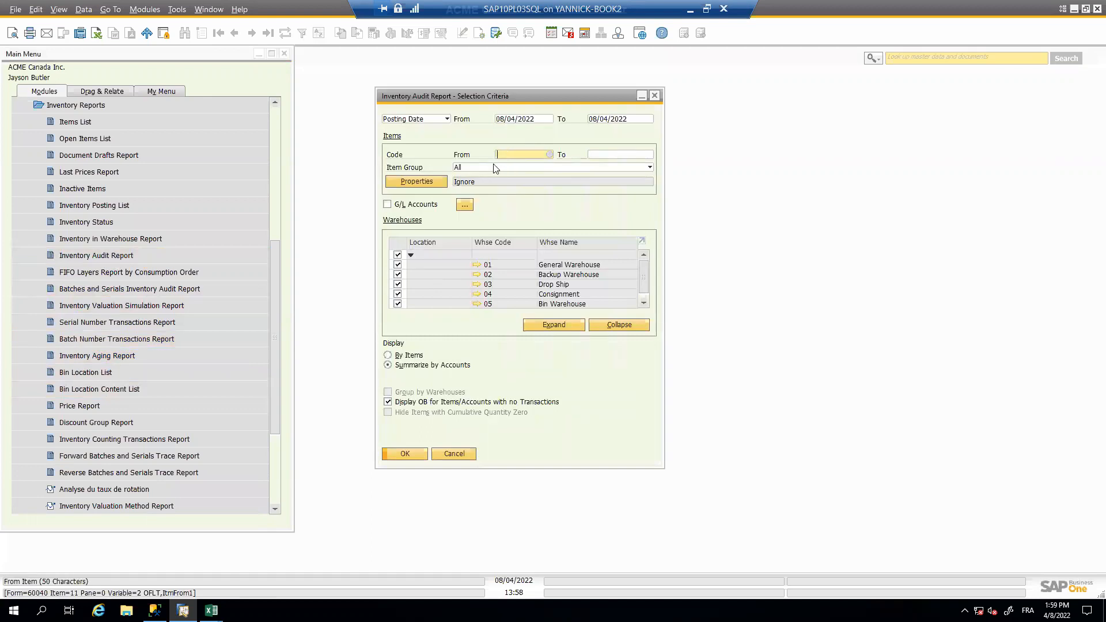
pyautogui.click(494, 168)
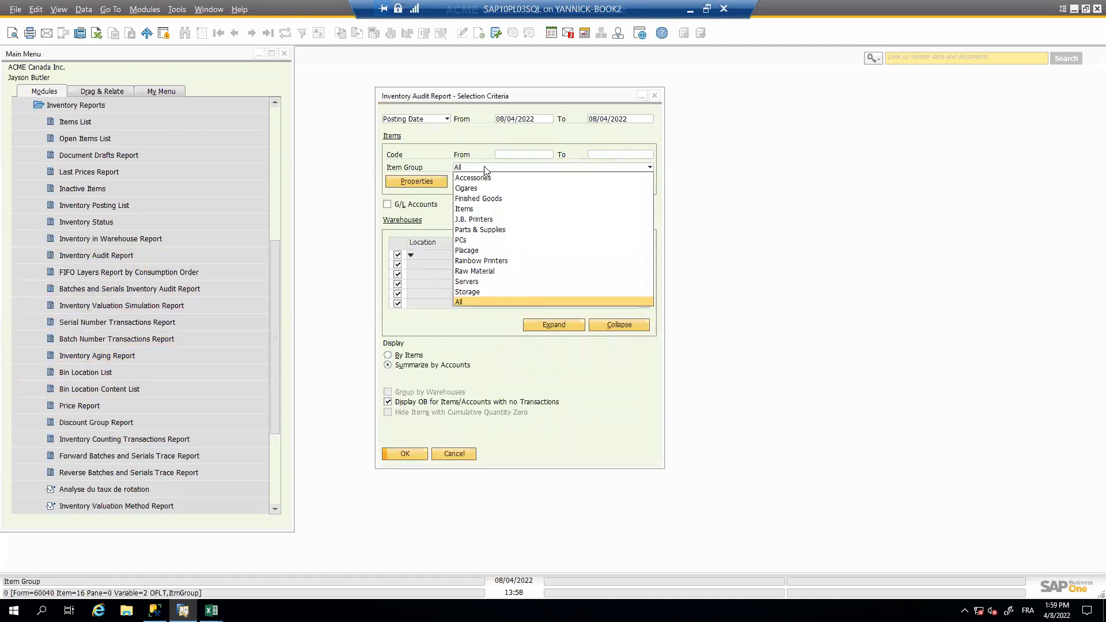
pyautogui.click(501, 230)
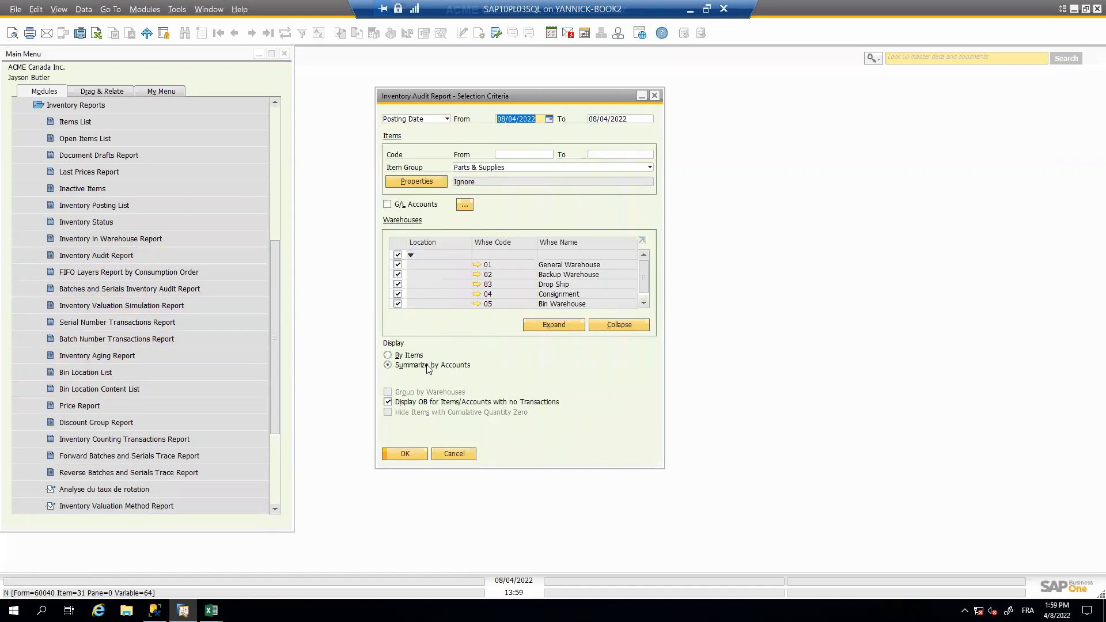
pyautogui.click(415, 452)
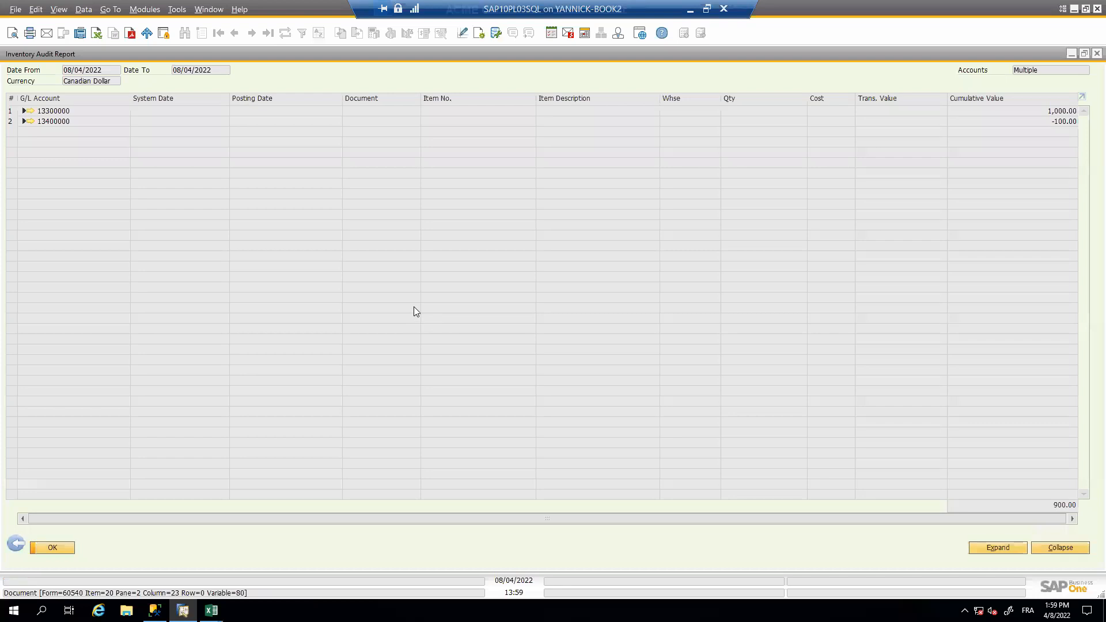
# - Examine the cumulative values of accounts 13300000 and 13400000 in the Inventory Audit Report and close the report
pyautogui.click(1046, 112)
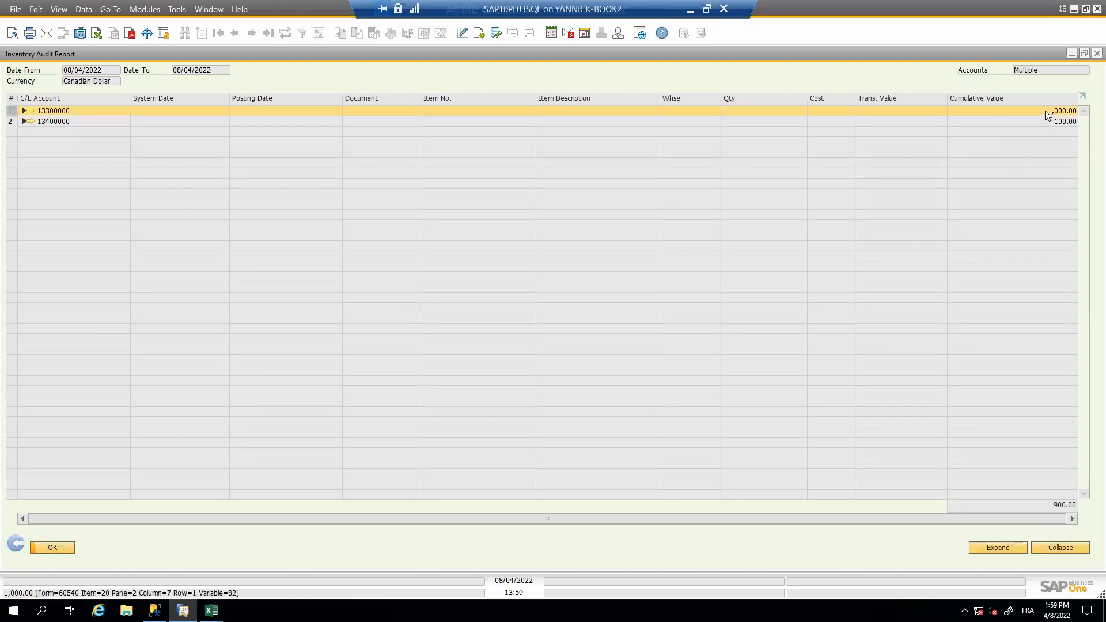
pyautogui.click(1039, 122)
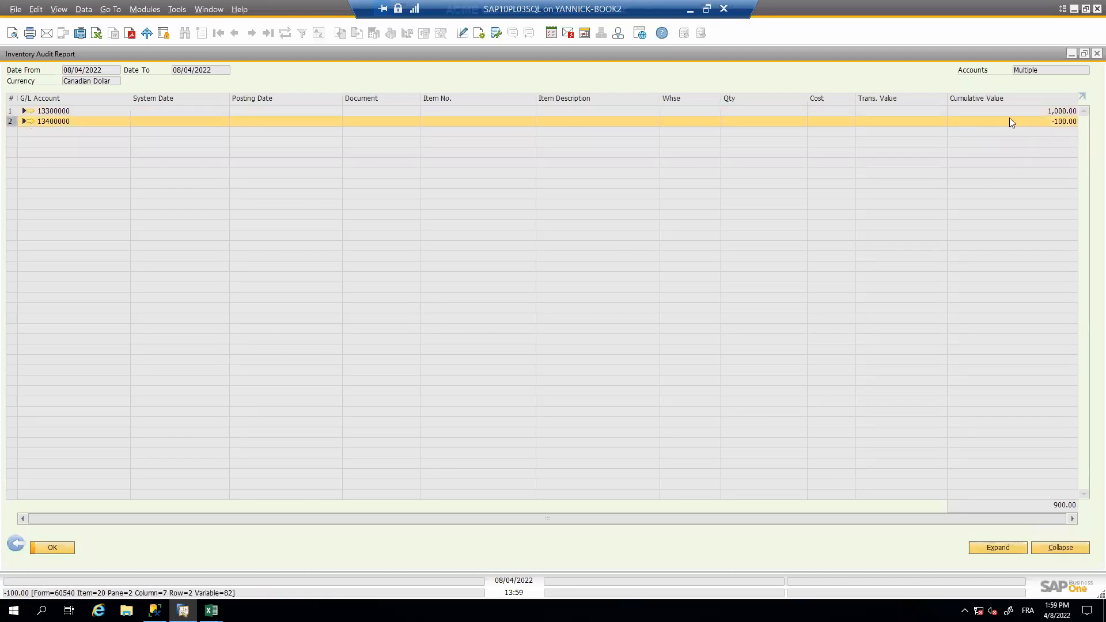
pyautogui.click(873, 111)
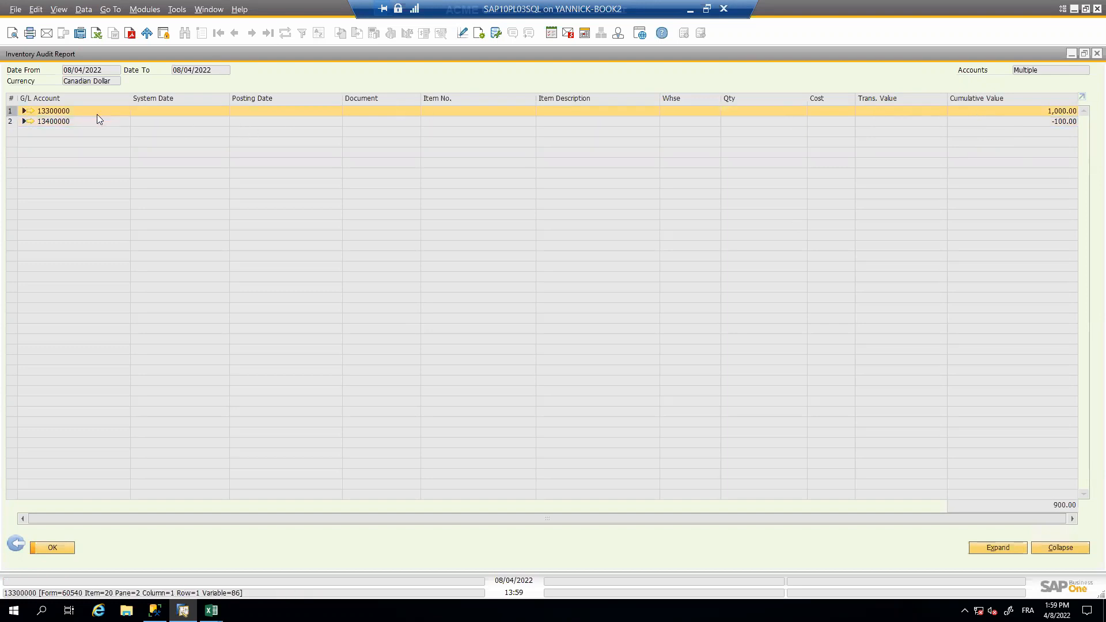
pyautogui.click(994, 122)
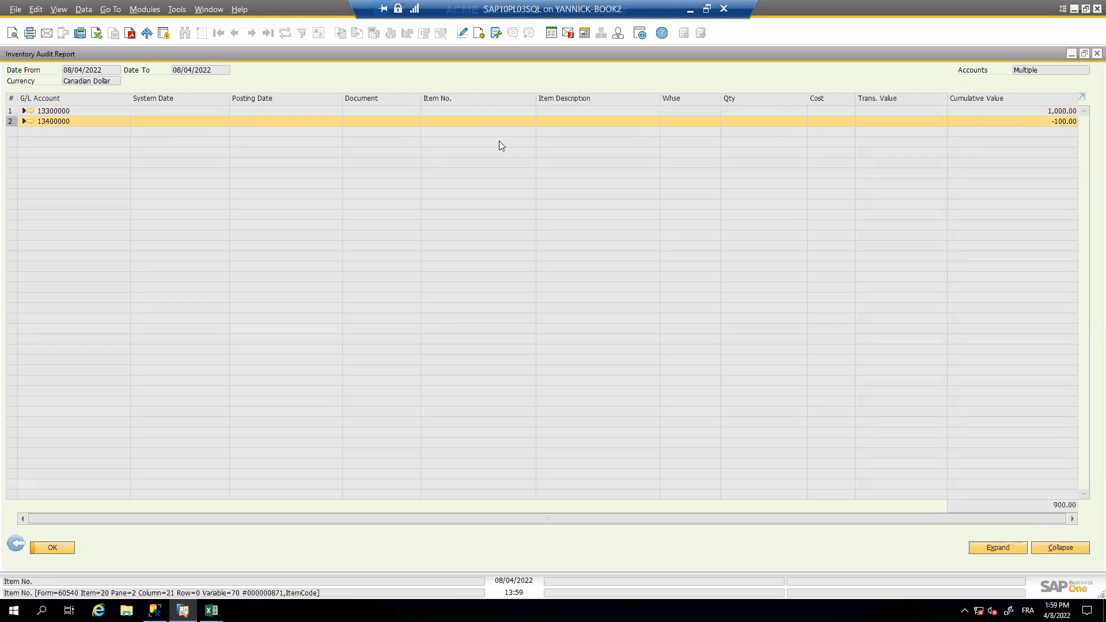
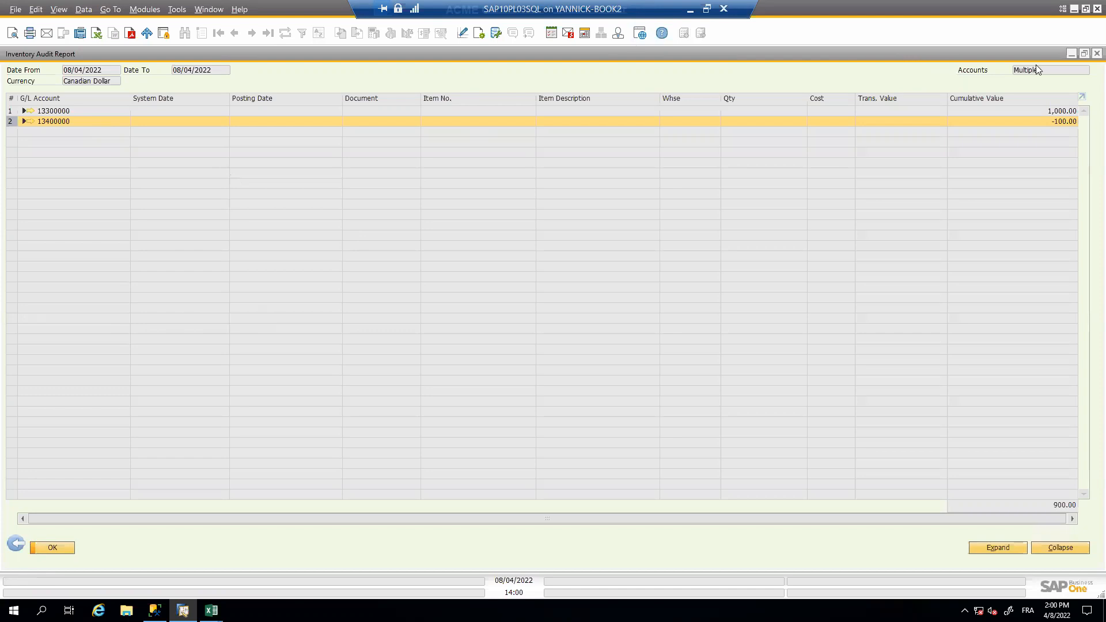
pyautogui.click(1096, 53)
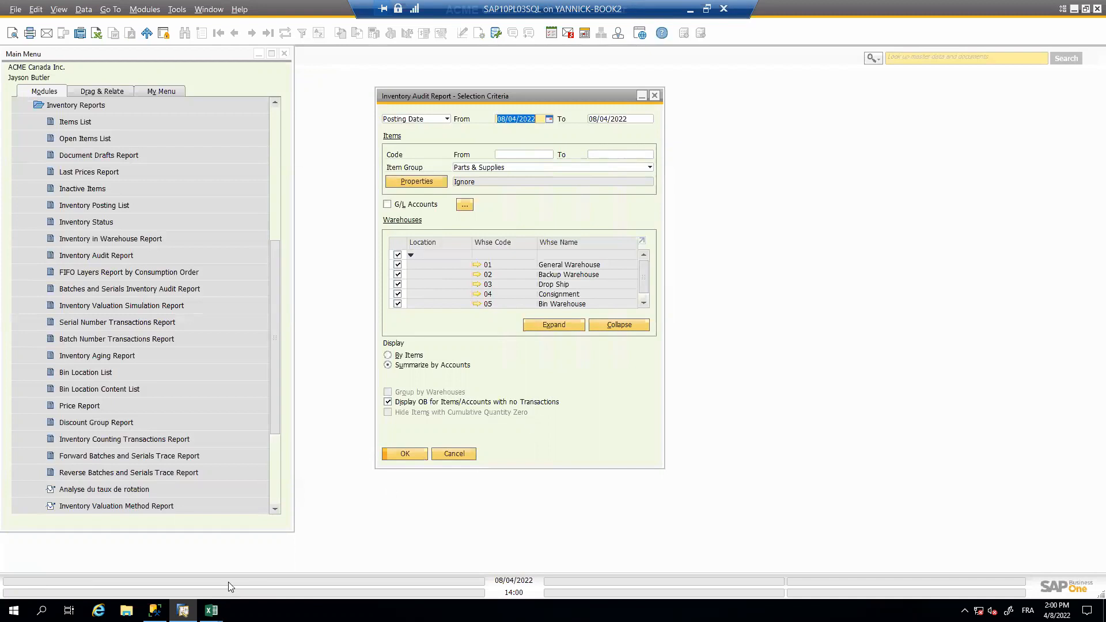
# - Switch to Excel to compare the inventory and G/L pivot tables in both Inventory Analysis workbooks, and return to SAP Business One
pyautogui.moveTo(211, 610)
pyautogui.click(207, 605)
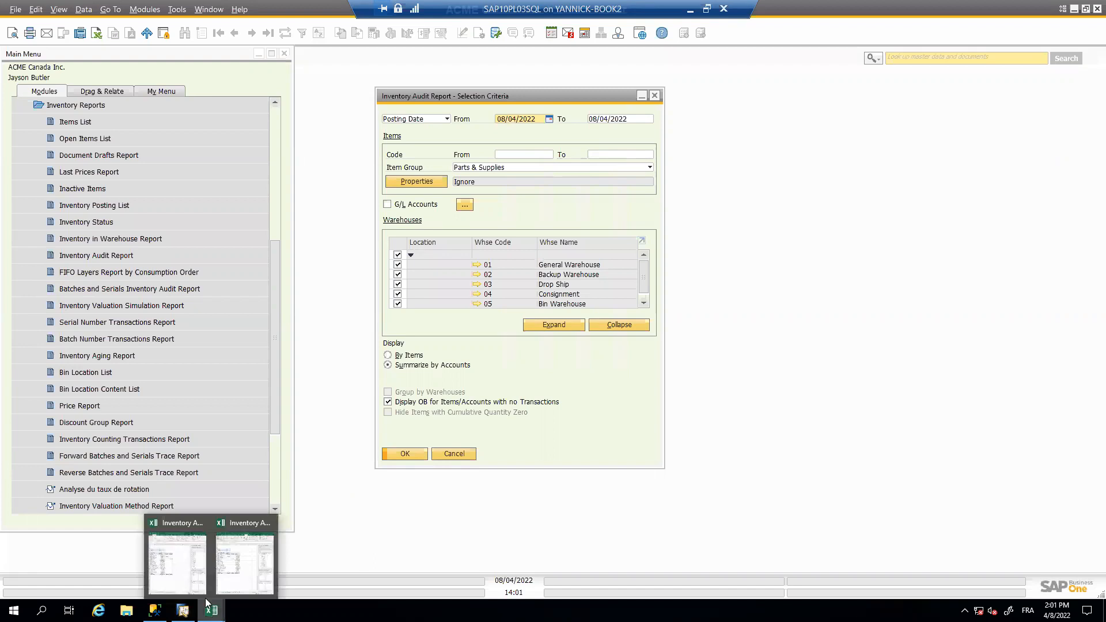
pyautogui.click(190, 570)
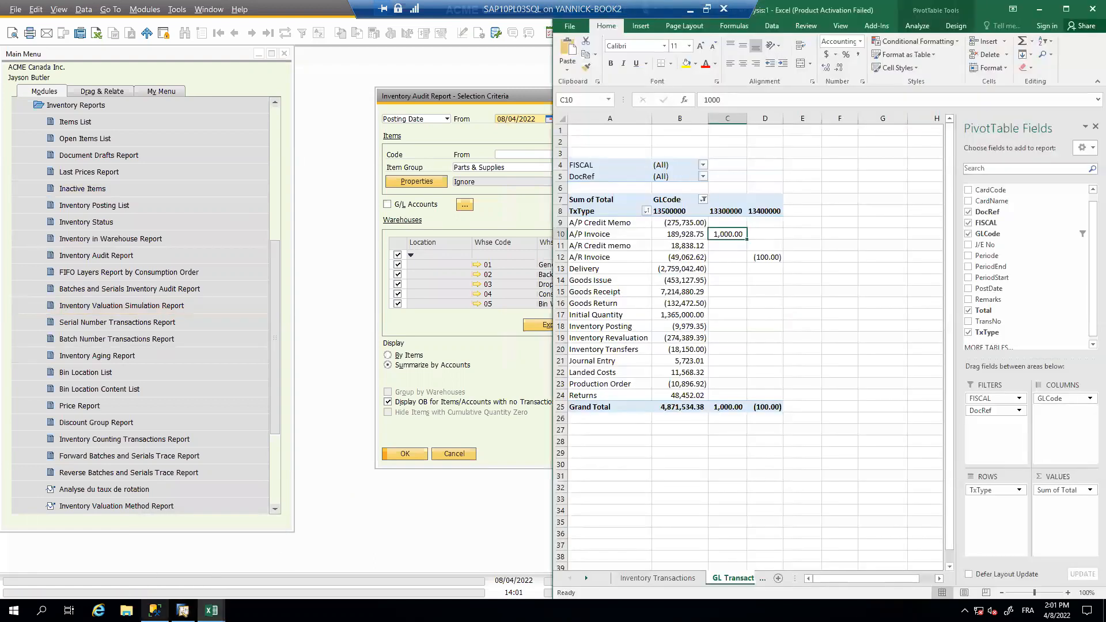
pyautogui.moveTo(210, 611)
pyautogui.click(242, 577)
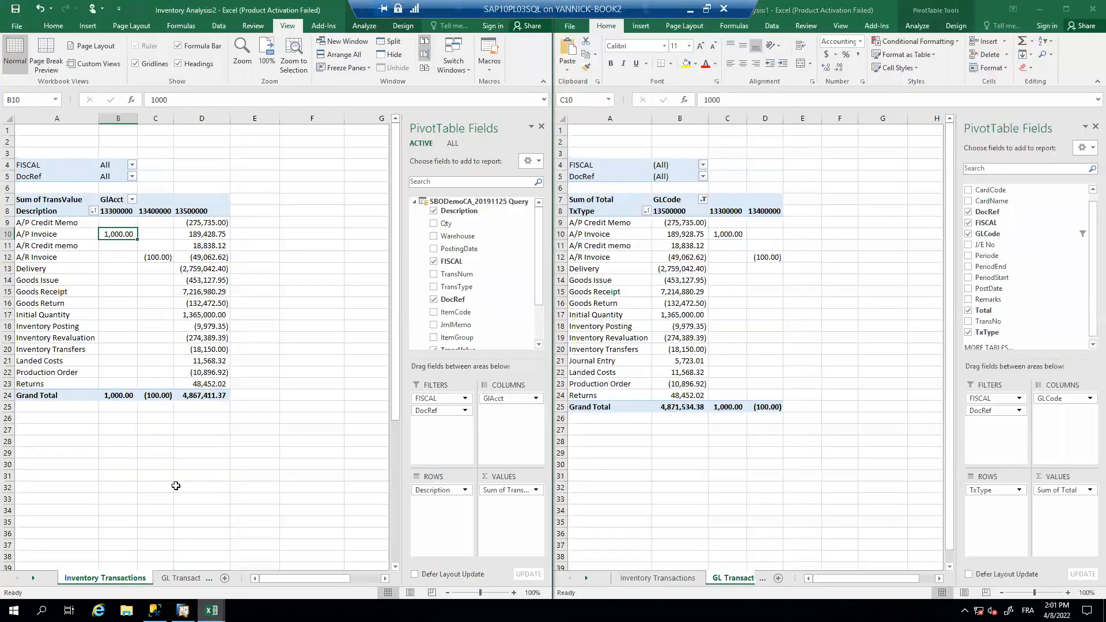
pyautogui.moveTo(117, 338)
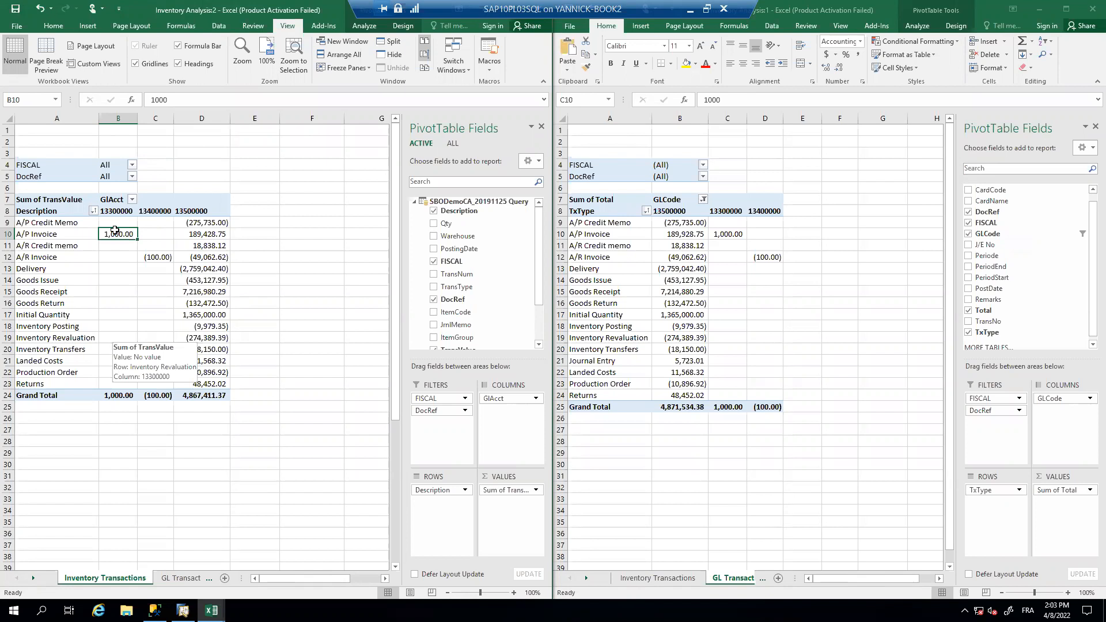
pyautogui.moveTo(183, 611)
pyautogui.click(204, 528)
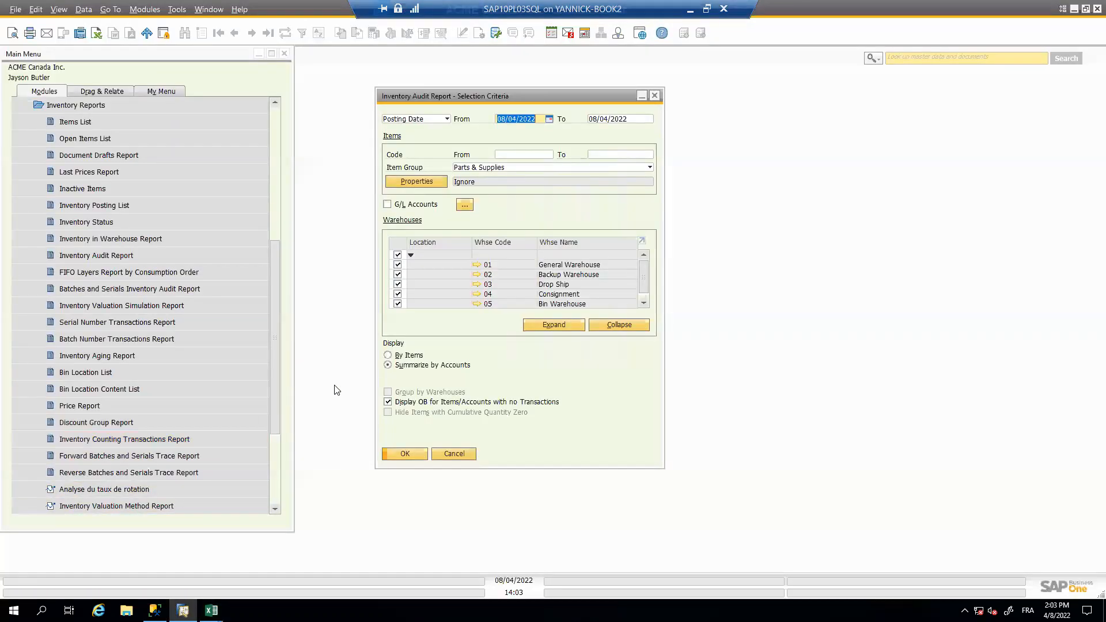